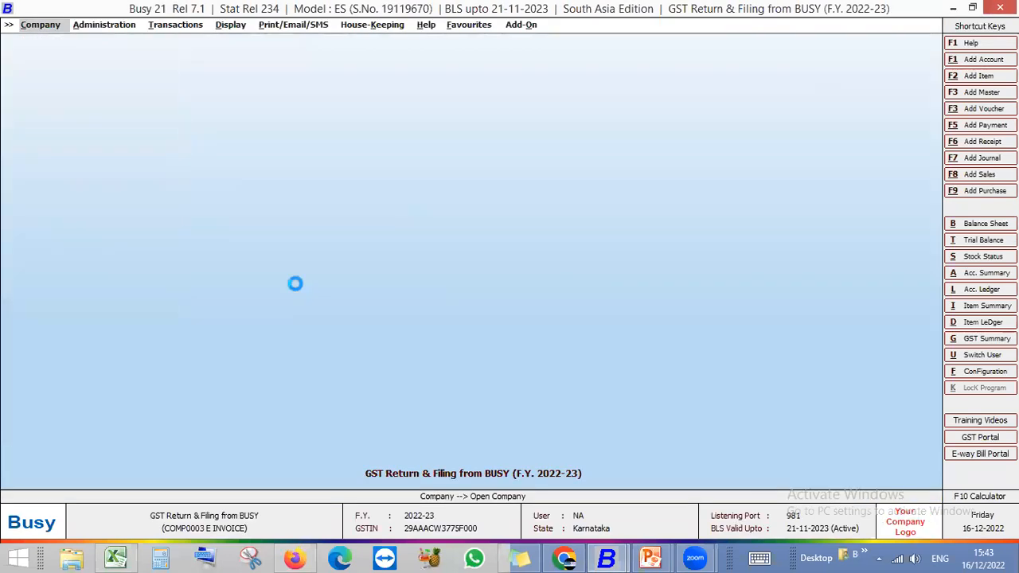
Step: Open the GST/VAT section of the Features / Options configuration
{"action": "key", "text": "Down"}
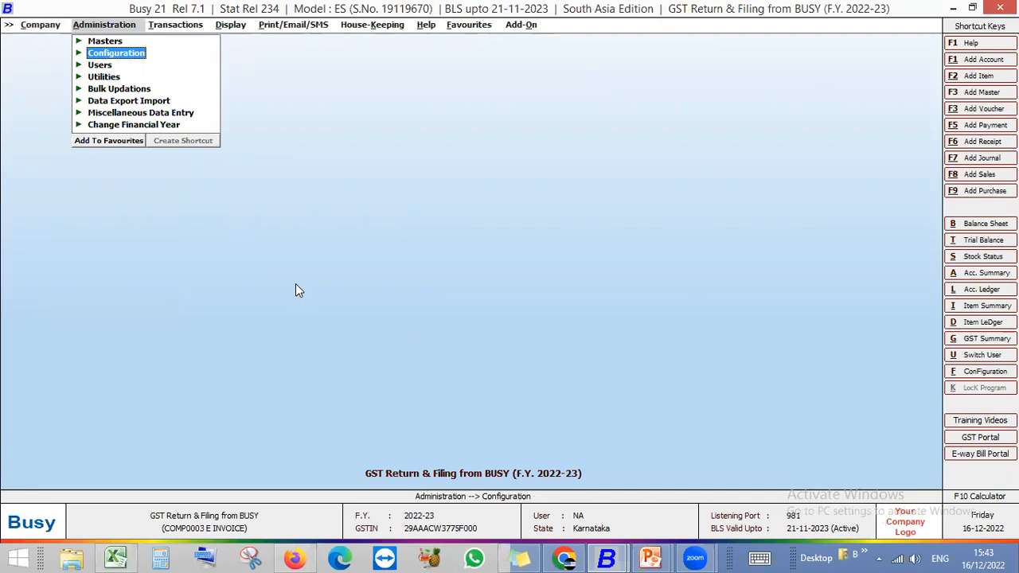
{"action": "key", "text": "Return"}
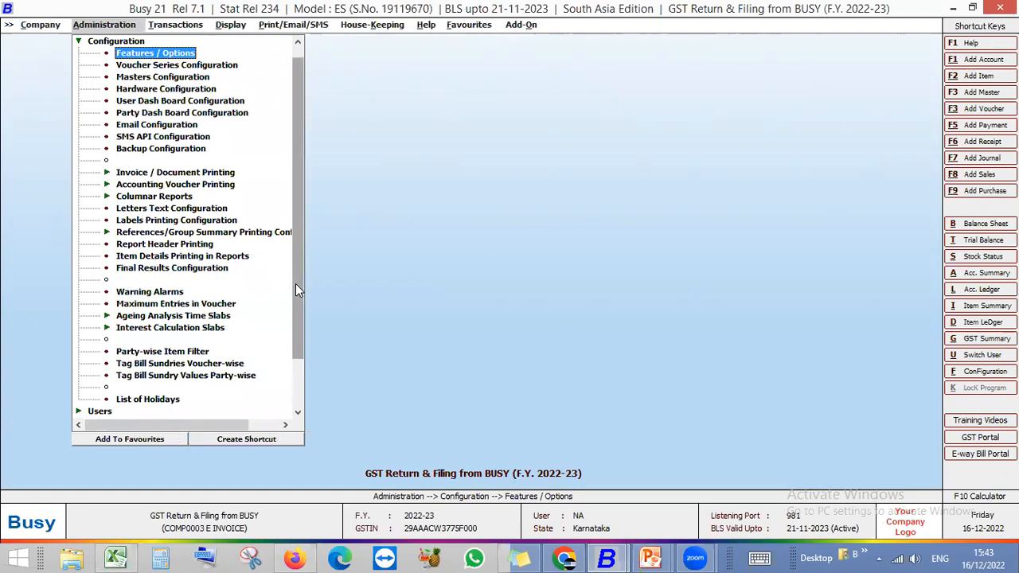
{"action": "key", "text": "Return"}
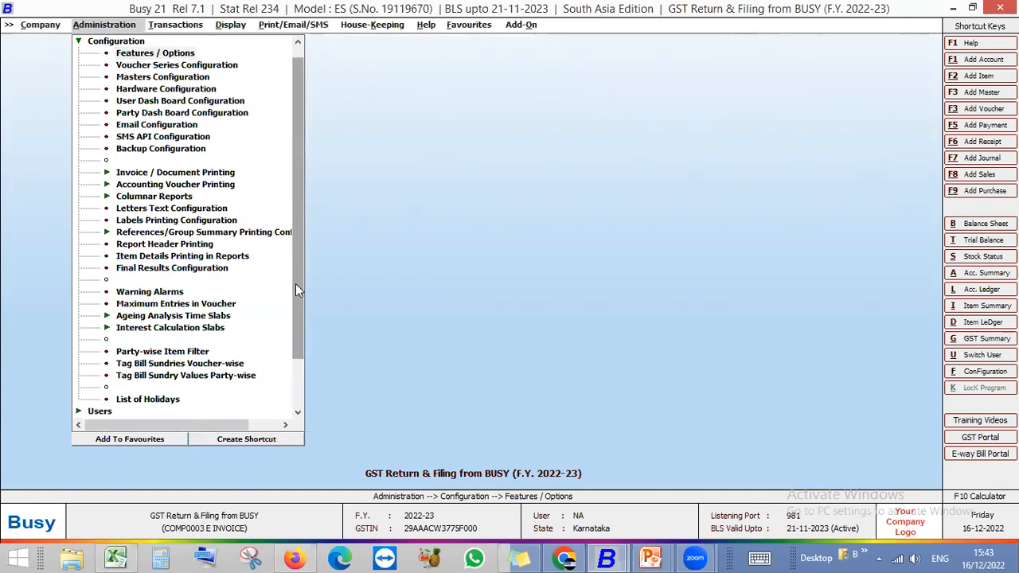
{"action": "key", "text": "Down"}
{"action": "key", "text": "Down"}
{"action": "key", "text": "Down"}
{"action": "key", "text": "Down"}
{"action": "key", "text": "Down"}
{"action": "key", "text": "Return"}
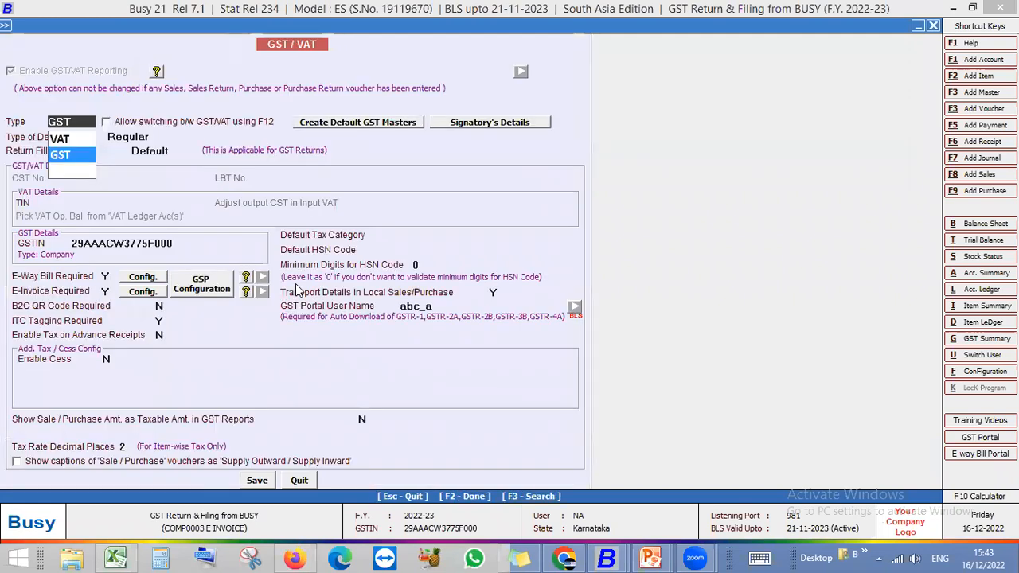
Step: Go through the GST settings up to the GST Portal User Name, save them and leave the configuration
{"action": "key", "text": "Return"}
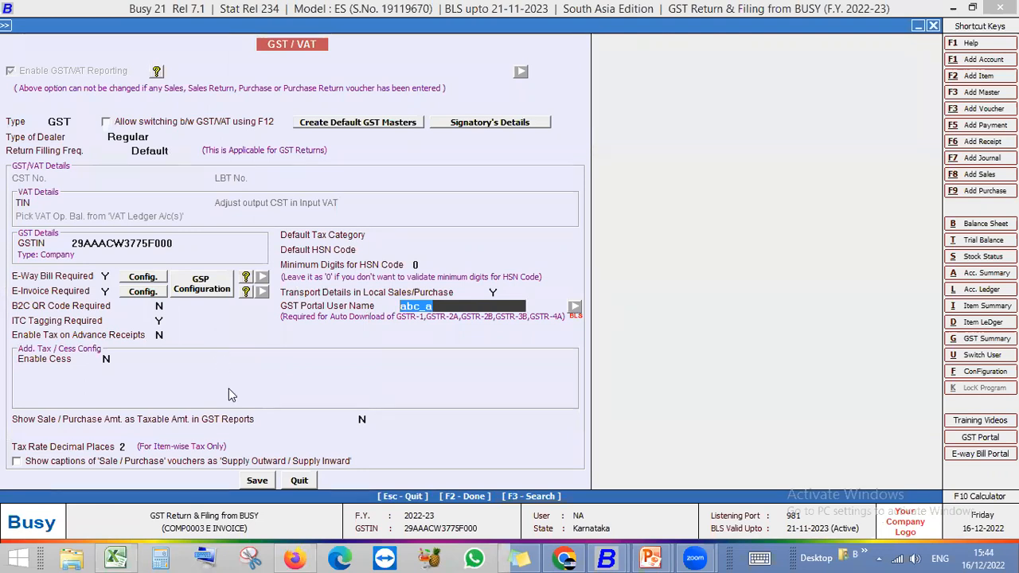
{"action": "key", "text": "F2"}
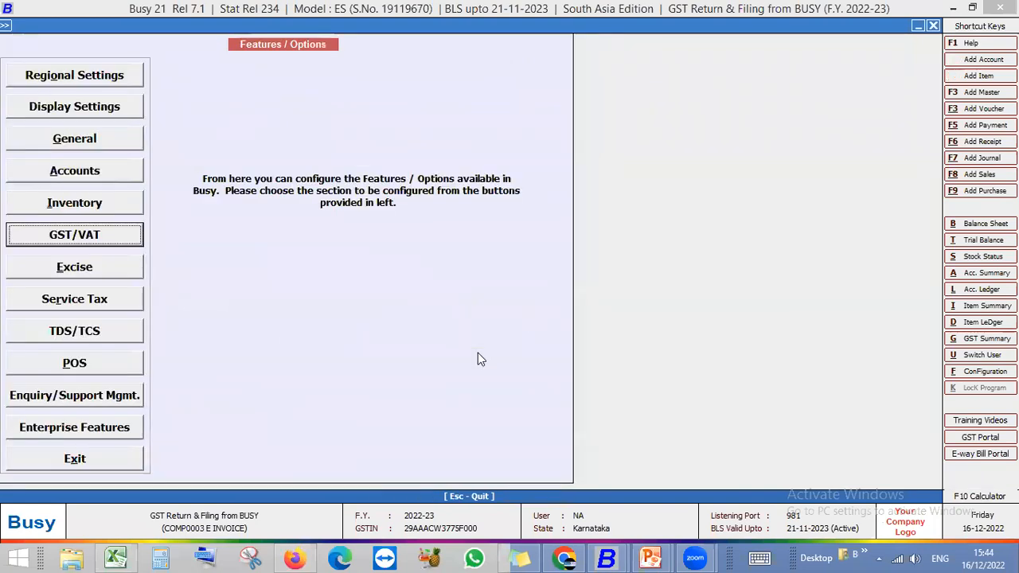
{"action": "key", "text": "Escape"}
{"action": "key", "text": "Escape"}
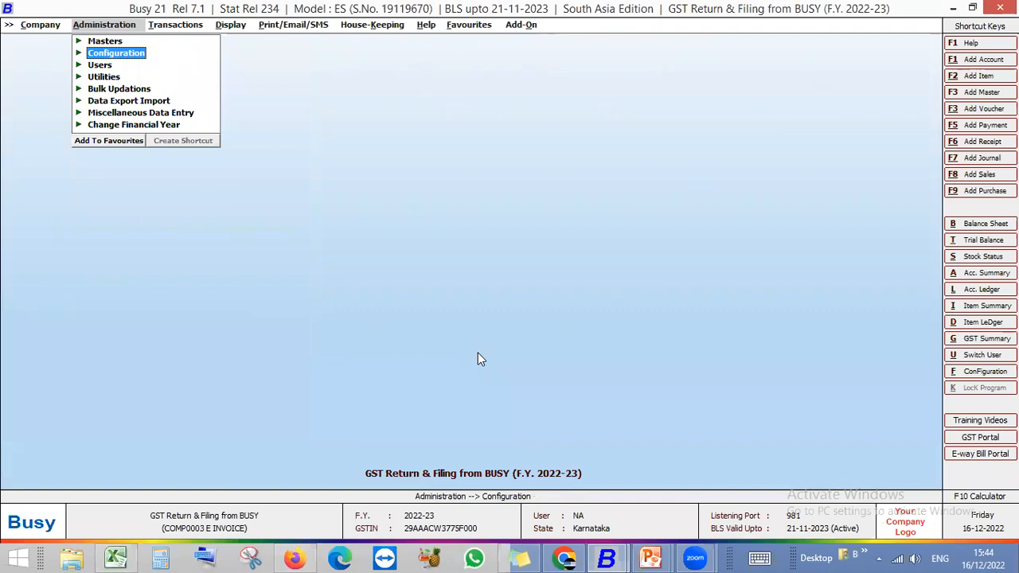
Step: Expand the GST Misc. Utilities group among the transaction options
{"action": "key", "text": "Right"}
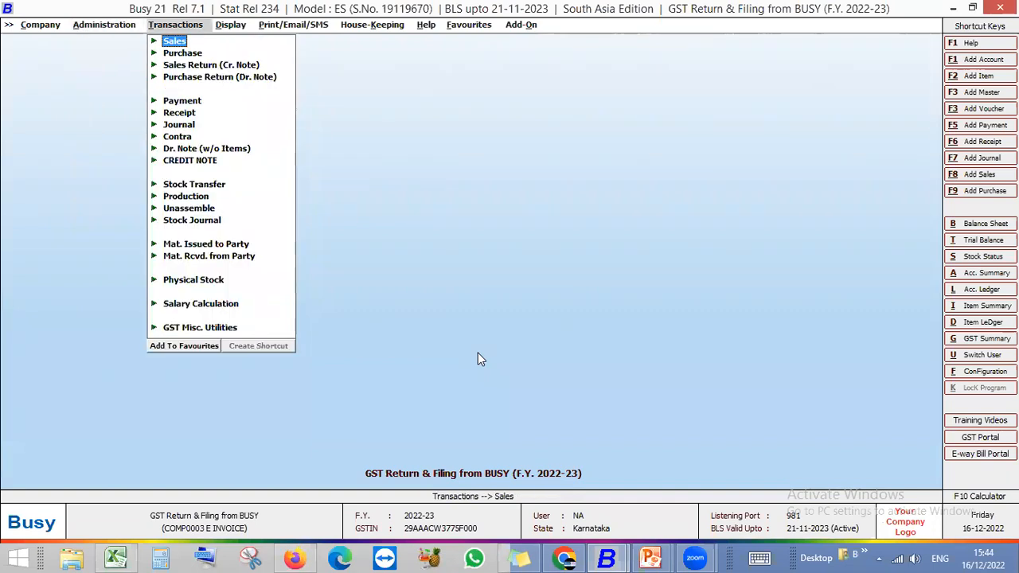
{"action": "key", "text": "Down"}
{"action": "key", "text": "Down"}
{"action": "key", "text": "Down"}
{"action": "key", "text": "Down"}
{"action": "key", "text": "Down"}
{"action": "key", "text": "Down"}
{"action": "key", "text": "Down"}
{"action": "key", "text": "Down"}
{"action": "key", "text": "Down"}
{"action": "key", "text": "Down"}
{"action": "key", "text": "Down"}
{"action": "key", "text": "Down"}
{"action": "key", "text": "Down"}
{"action": "key", "text": "Down"}
{"action": "key", "text": "Down"}
{"action": "key", "text": "Down"}
{"action": "key", "text": "Down"}
{"action": "key", "text": "Down"}
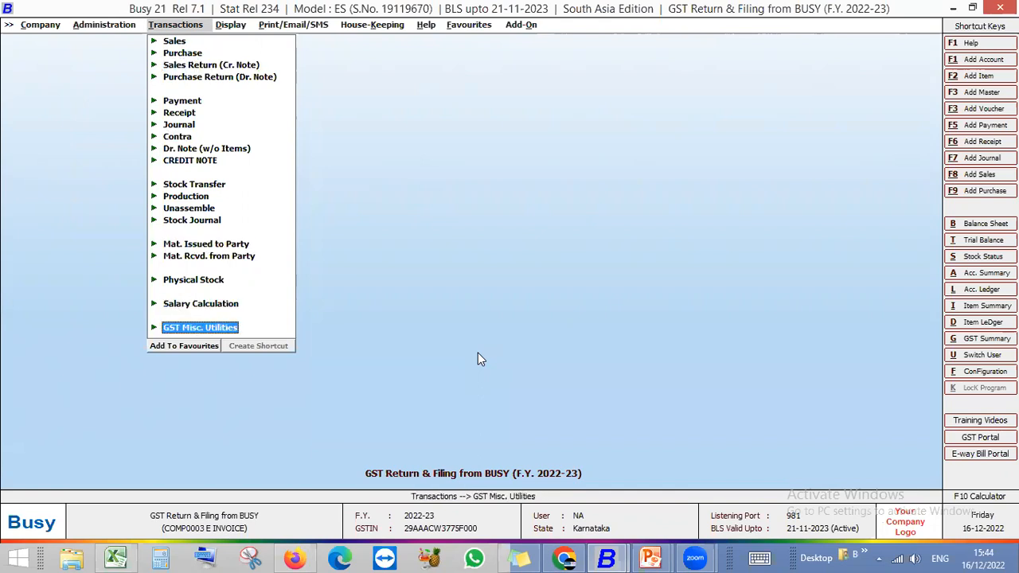
{"action": "key", "text": "Return"}
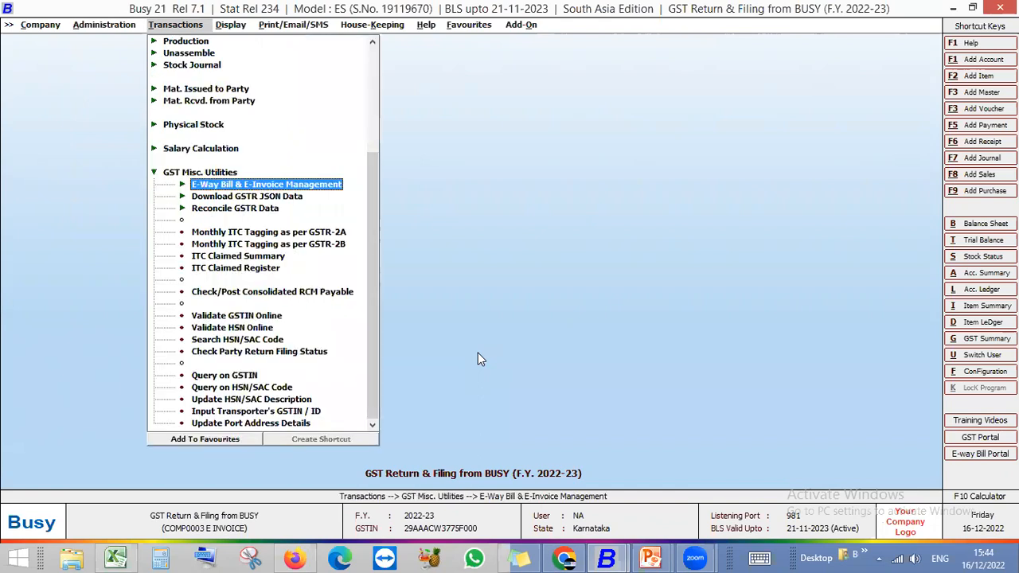
Step: Open Validate GSTIN Online for multiple GSTINs
{"action": "key", "text": "Down"}
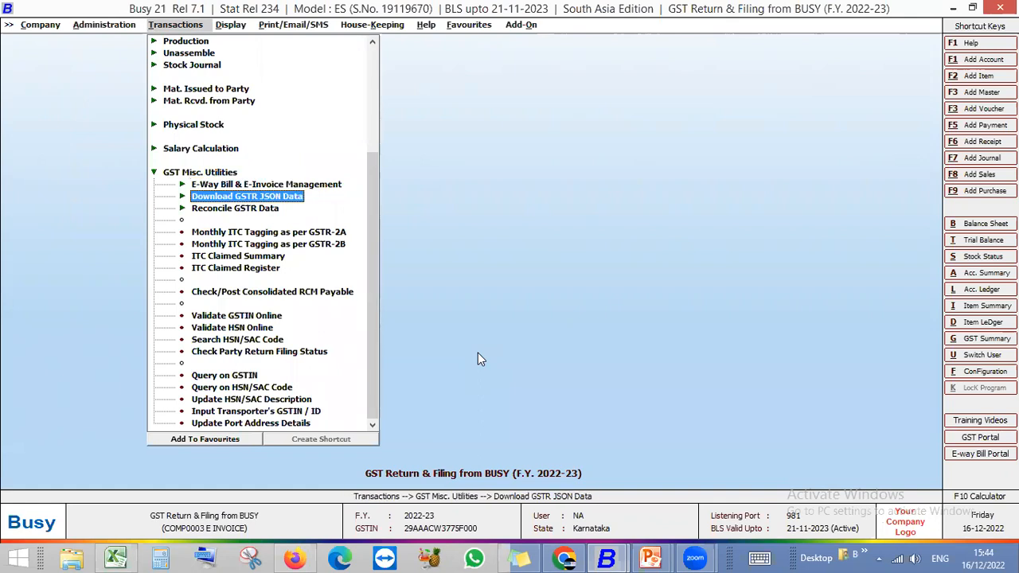
{"action": "key", "text": "Down"}
{"action": "key", "text": "Down"}
{"action": "key", "text": "Down"}
{"action": "key", "text": "Down"}
{"action": "key", "text": "Down"}
{"action": "key", "text": "Down"}
{"action": "key", "text": "Down"}
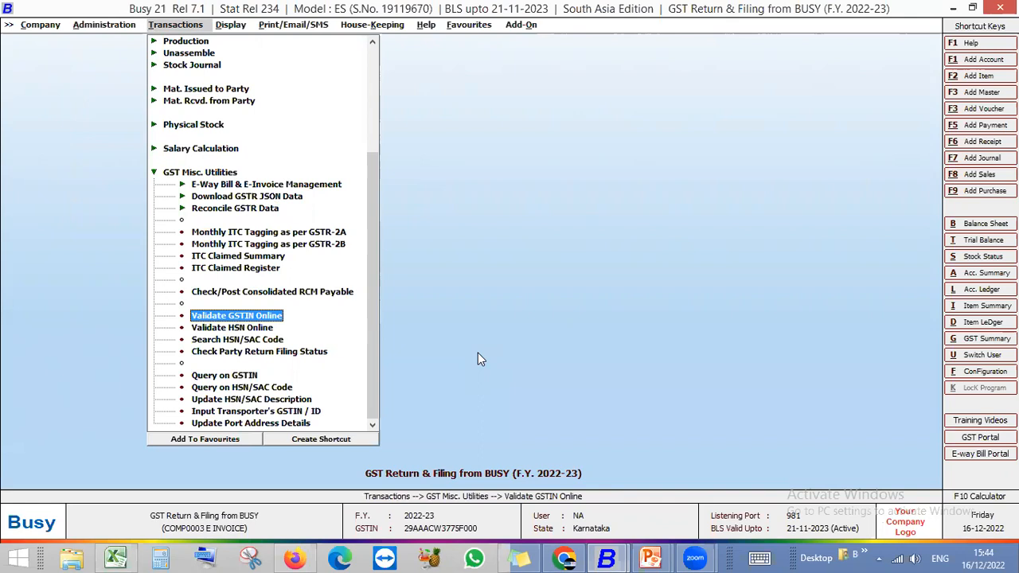
{"action": "key", "text": "Return"}
{"action": "key", "text": "Right"}
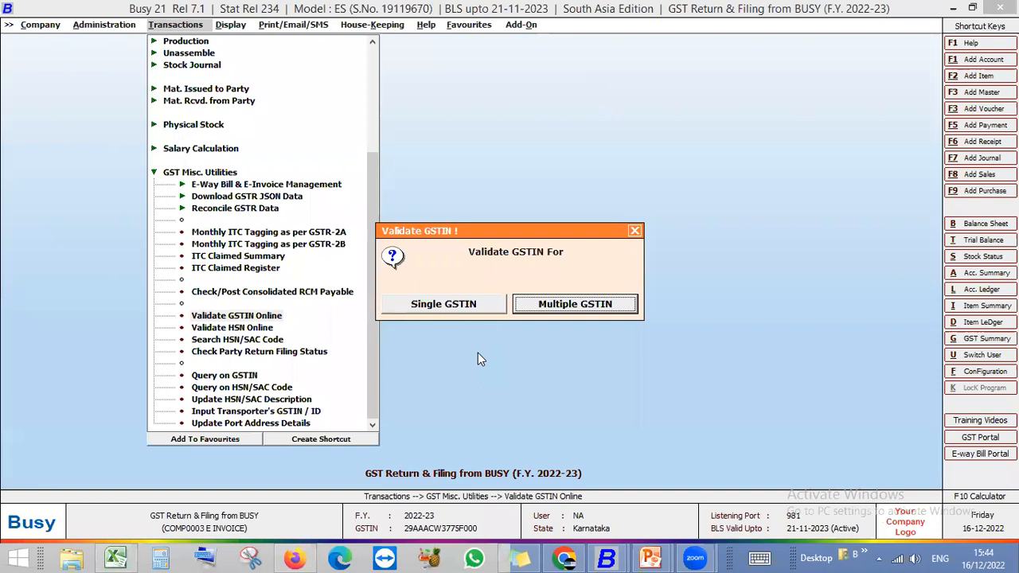
{"action": "key", "text": "Return"}
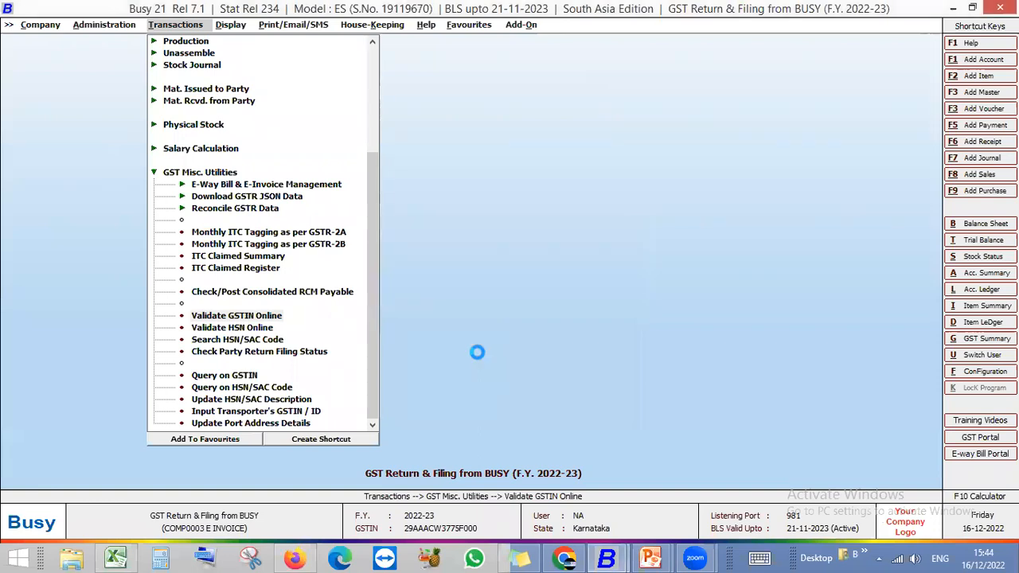
Step: Load the GSTIN data of all accounts, select every account and validate them online
{"action": "key", "text": "Return"}
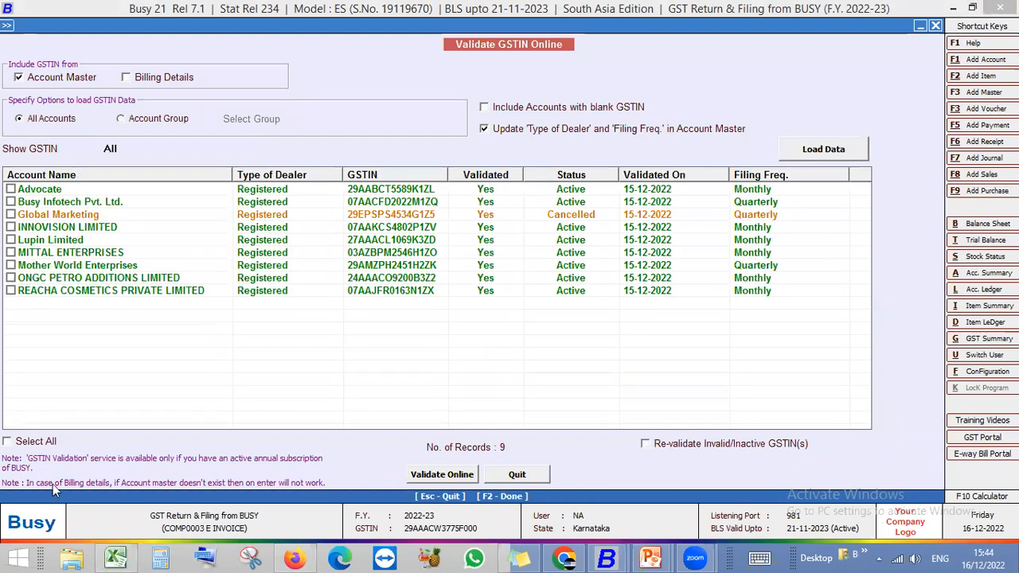
{"action": "left_click", "coordinate": [31, 442]}
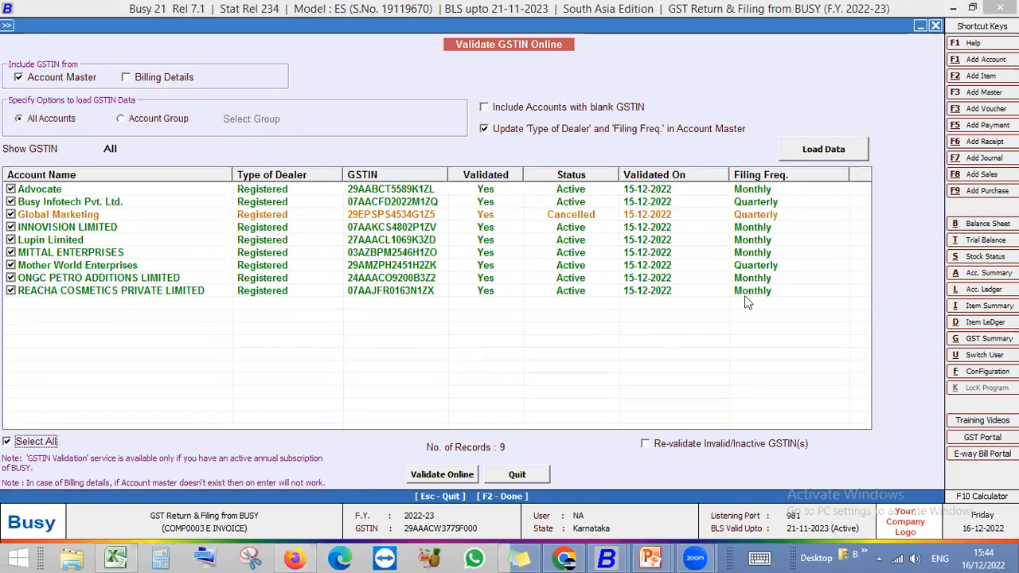
{"action": "key", "text": "F2"}
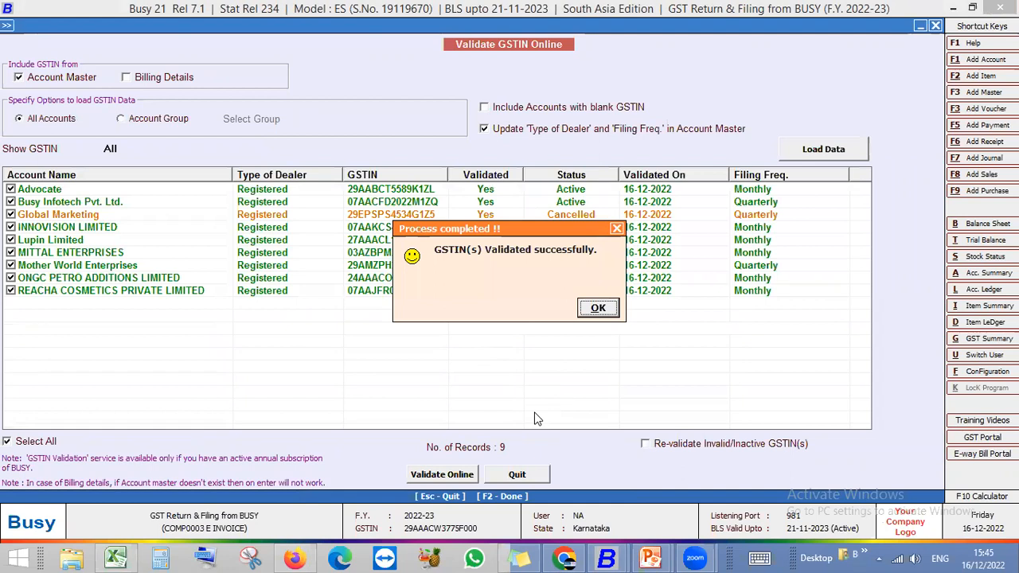
{"action": "key", "text": "Return"}
{"action": "key", "text": "Return"}
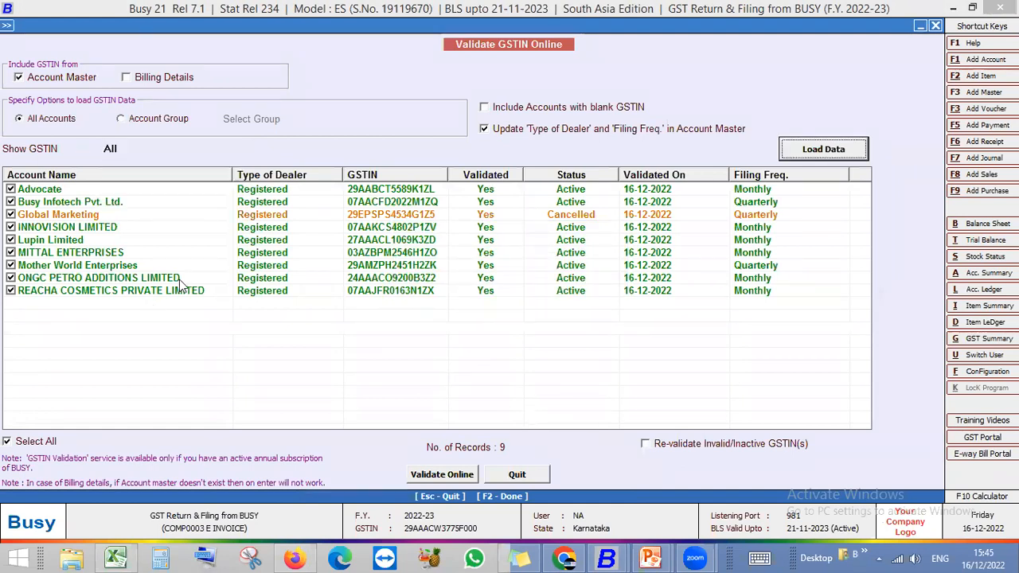
Step: Examine the status, validation date and filing frequency of Global Marketing and its neighbouring accounts, and close the GSTIN validation
{"action": "left_click", "coordinate": [298, 215]}
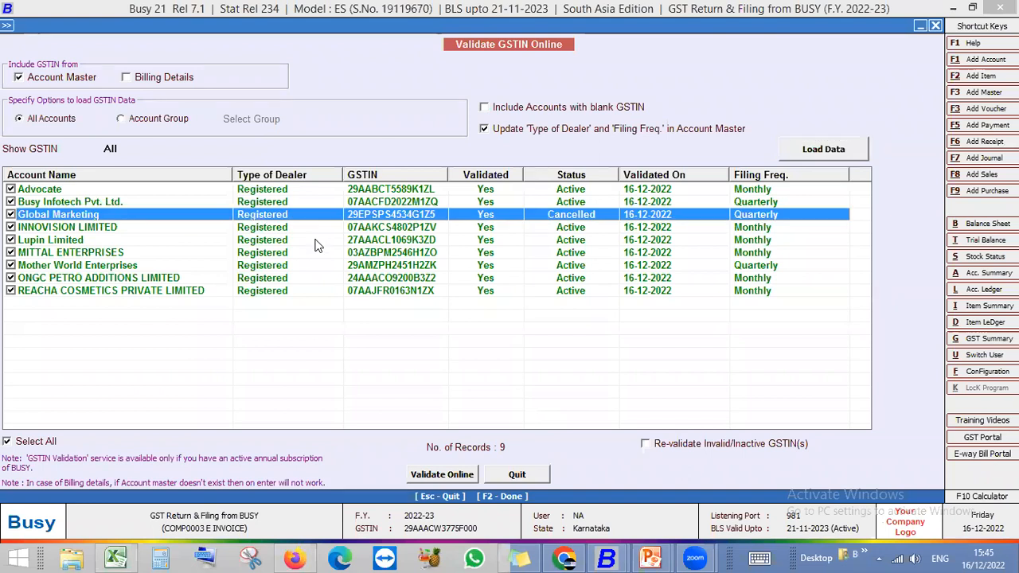
{"action": "key", "text": "Down"}
{"action": "key", "text": "Up"}
{"action": "key", "text": "Down"}
{"action": "key", "text": "Up"}
{"action": "key", "text": "Down"}
{"action": "key", "text": "Up"}
{"action": "key", "text": "Down"}
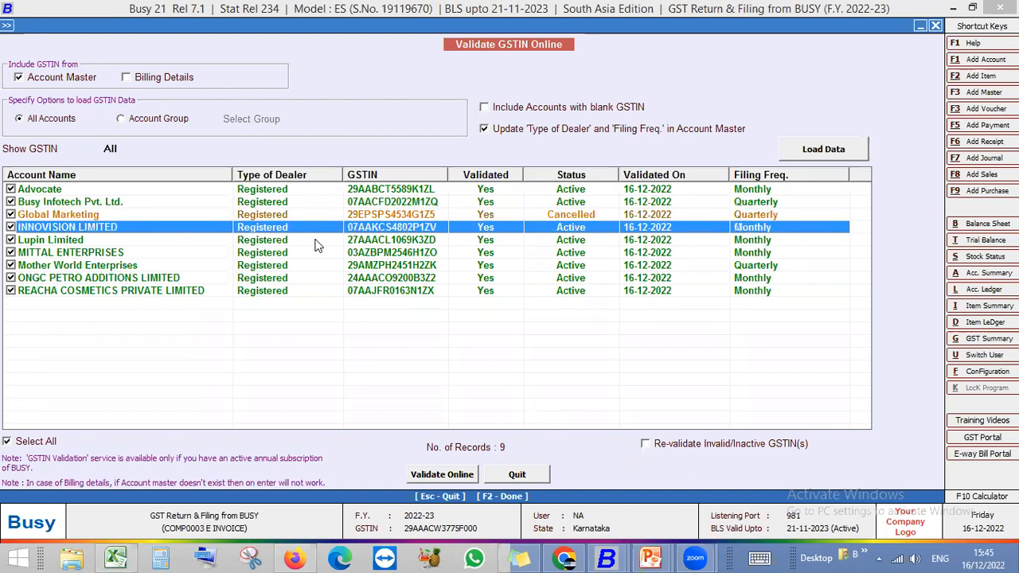
{"action": "key", "text": "Down"}
{"action": "key", "text": "Up"}
{"action": "key", "text": "Up"}
{"action": "key", "text": "Down"}
{"action": "key", "text": "Down"}
{"action": "key", "text": "Down"}
{"action": "key", "text": "Down"}
{"action": "key", "text": "Down"}
{"action": "key", "text": "Up"}
{"action": "key", "text": "Up"}
{"action": "key", "text": "Up"}
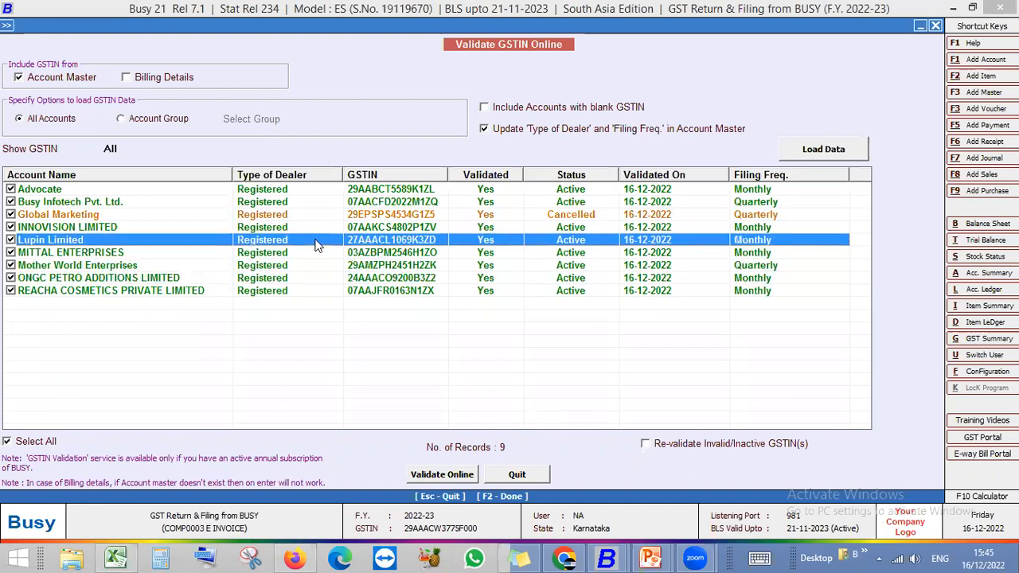
{"action": "key", "text": "Up"}
{"action": "key", "text": "Up"}
{"action": "key", "text": "Down"}
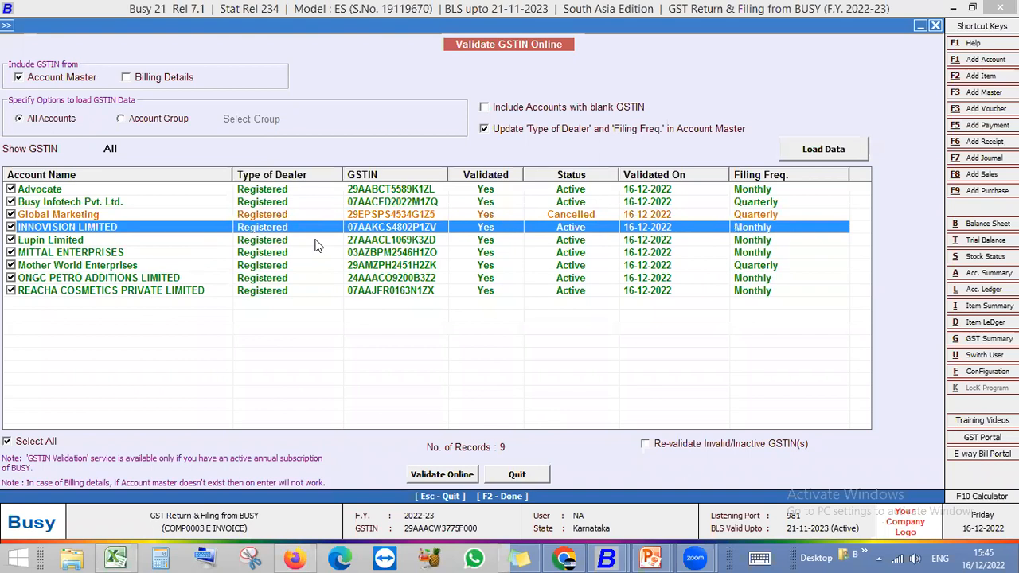
{"action": "key", "text": "Up"}
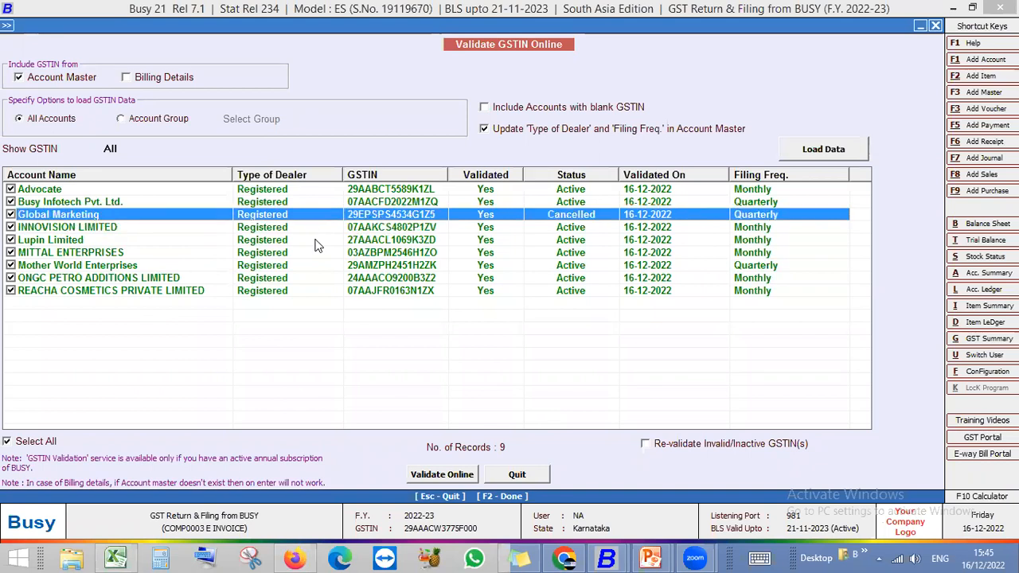
{"action": "key", "text": "Escape"}
{"action": "key", "text": "Return"}
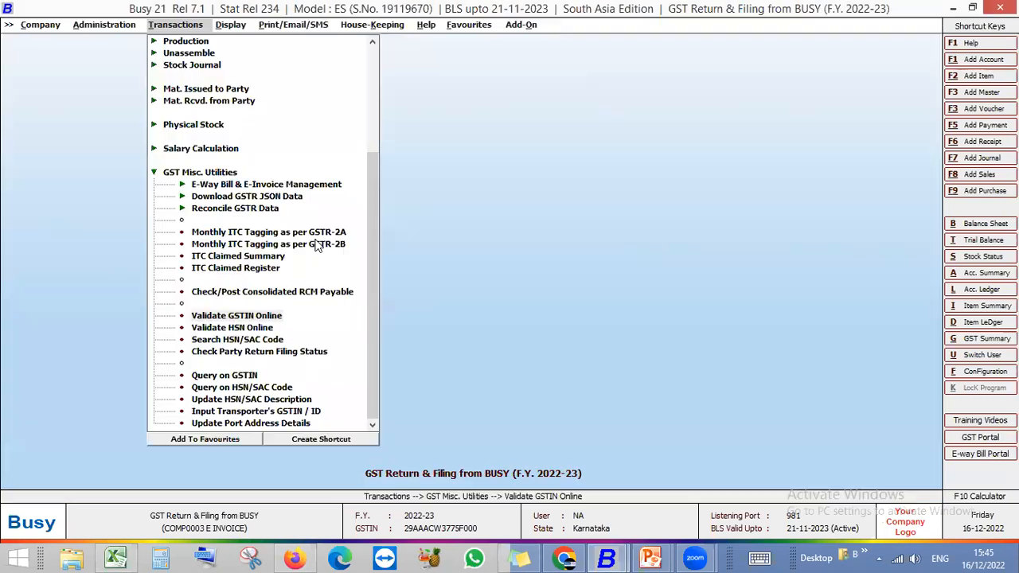
Step: Open Validate HSN Online for multiple HSN codes
{"action": "key", "text": "Down"}
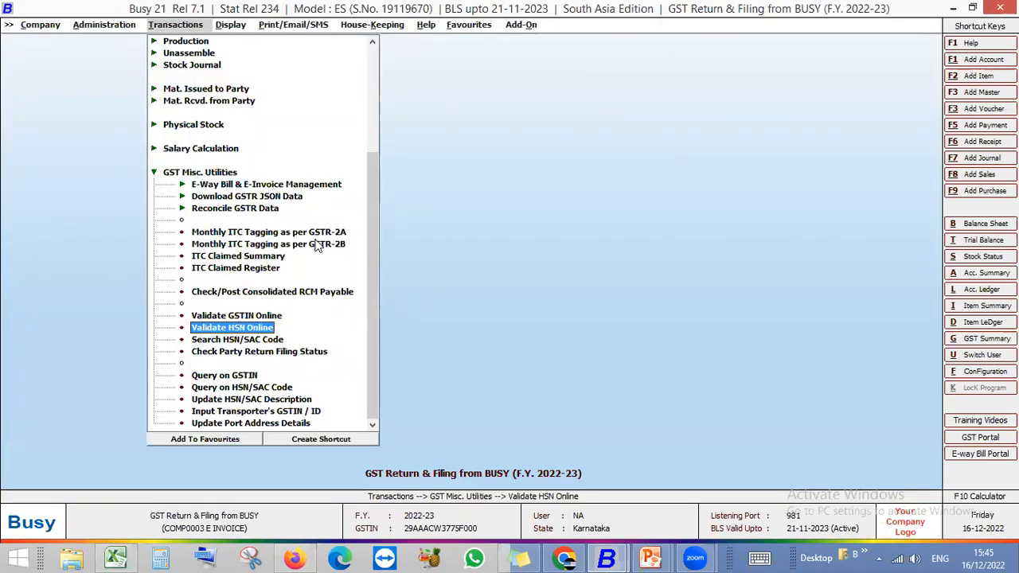
{"action": "key", "text": "Return"}
{"action": "key", "text": "Right"}
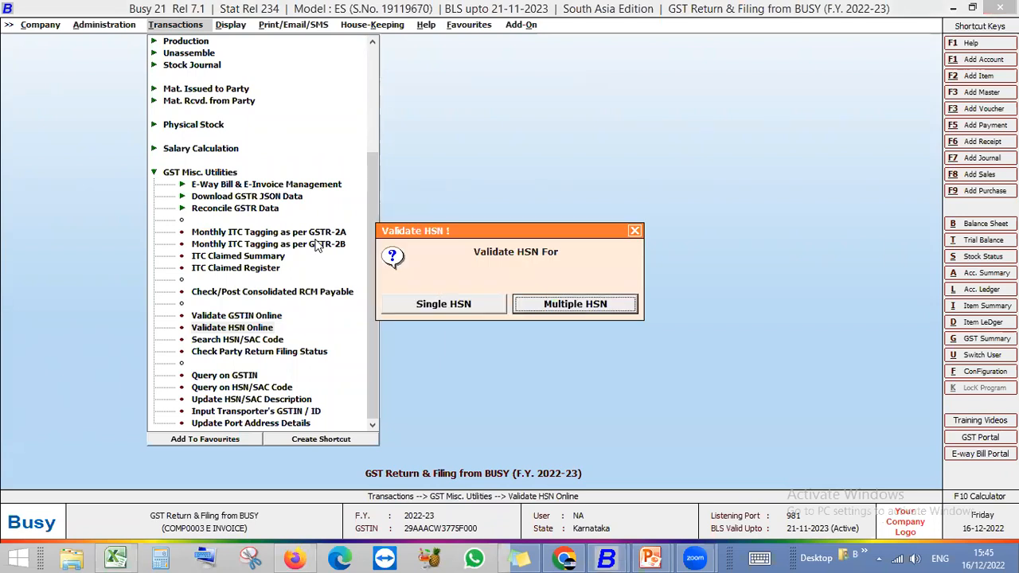
{"action": "key", "text": "Left"}
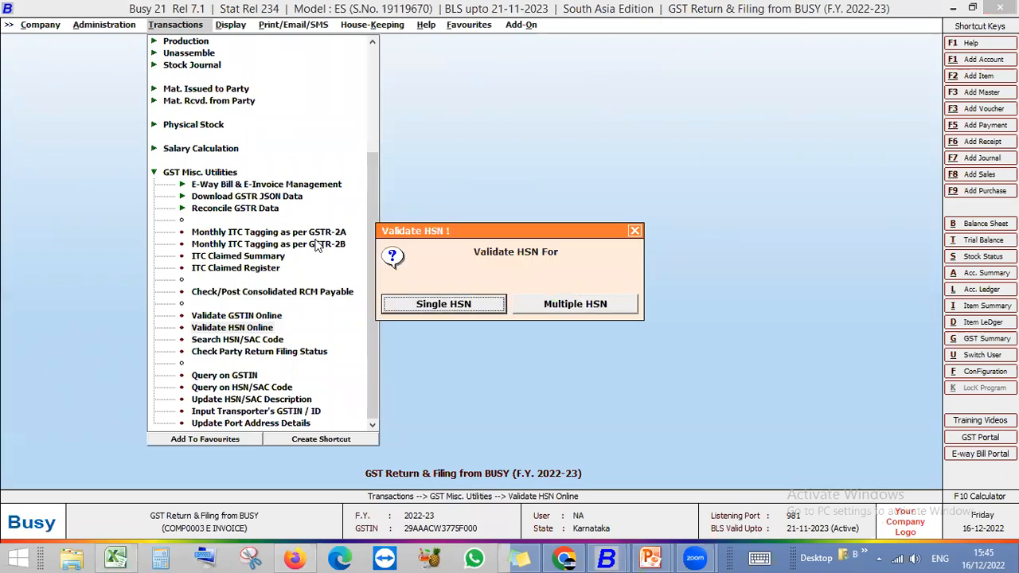
{"action": "key", "text": "Right"}
{"action": "key", "text": "Return"}
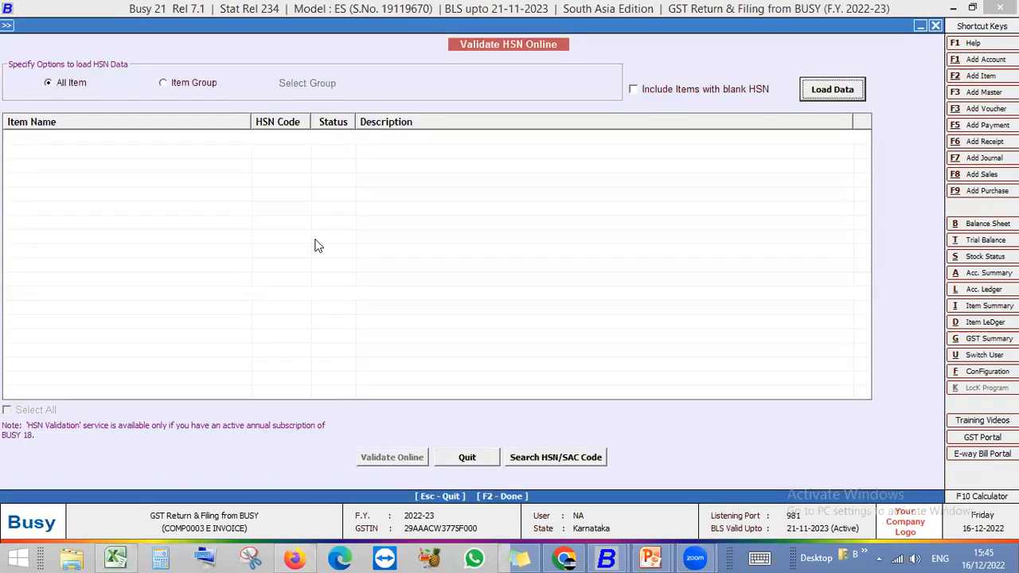
Step: Load the HSN data of all items, select every item and validate the codes online
{"action": "key", "text": "Return"}
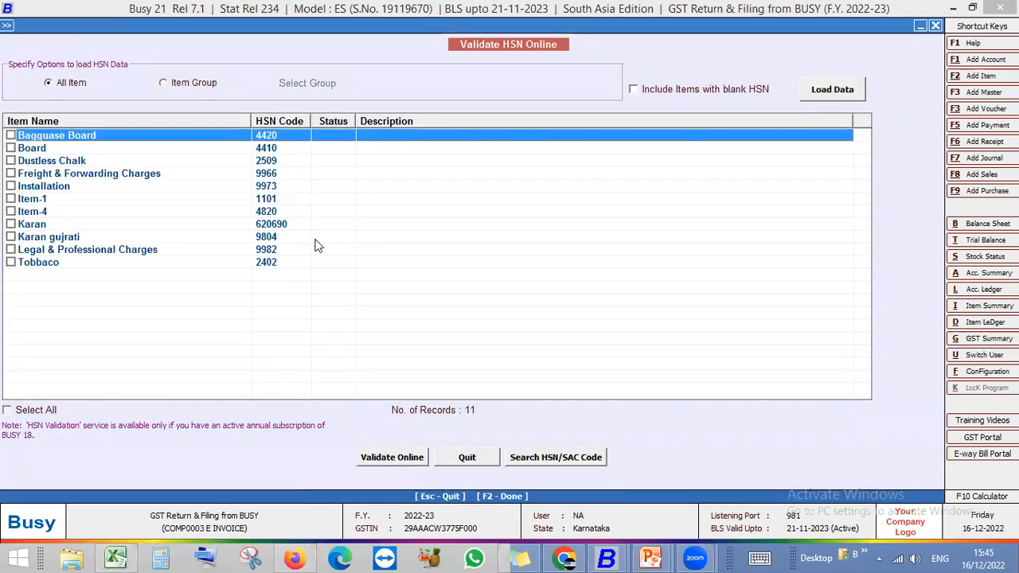
{"action": "key", "text": "Tab"}
{"action": "key", "text": "space"}
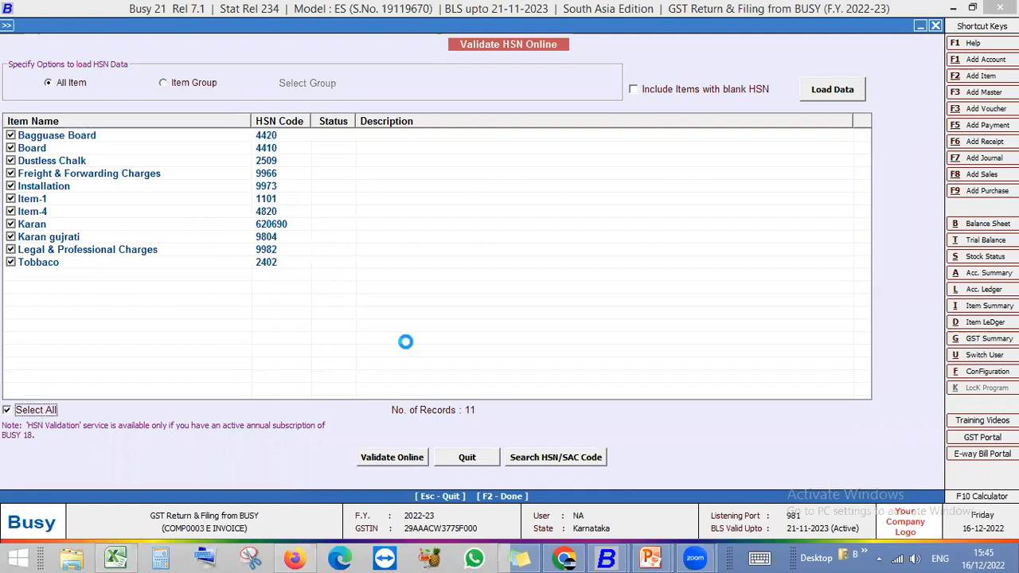
{"action": "key", "text": "F2"}
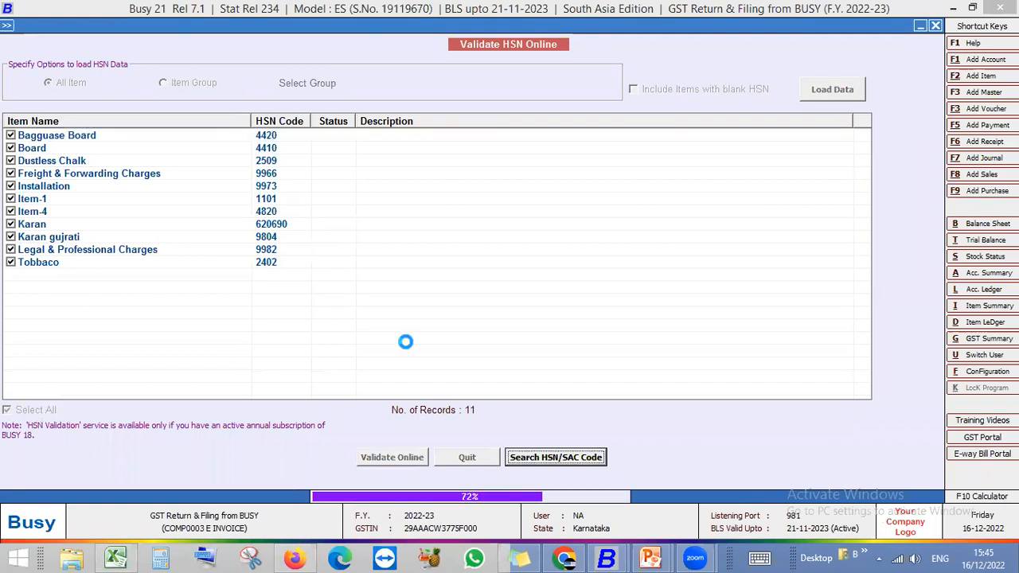
{"action": "key", "text": "Return"}
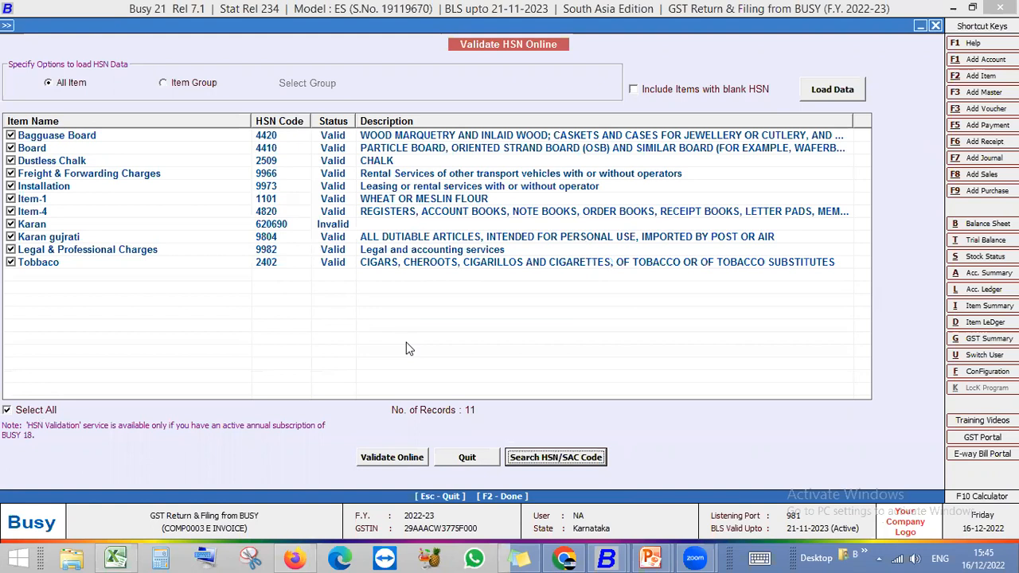
{"action": "key", "text": "Tab"}
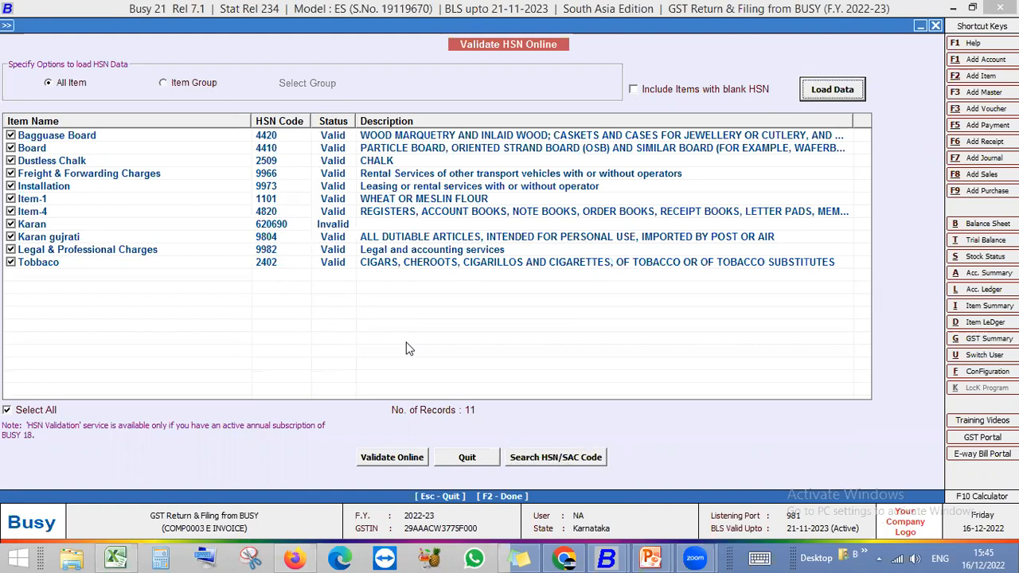
Step: Check the validation status of the item with HSN code 620690 and close the HSN validation
{"action": "left_click", "coordinate": [334, 227]}
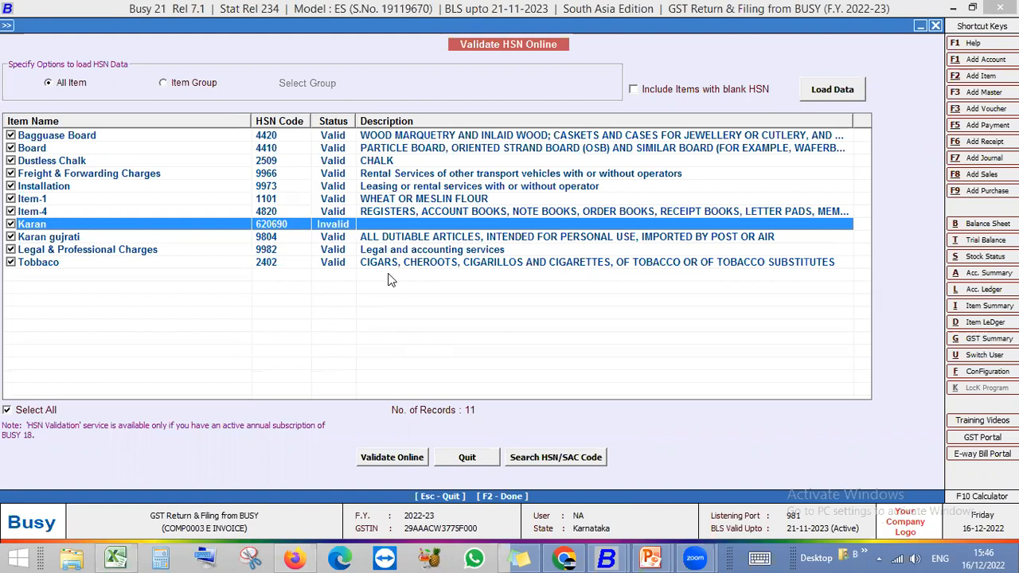
{"action": "key", "text": "Escape"}
{"action": "key", "text": "Return"}
{"action": "key", "text": "Down"}
{"action": "key", "text": "Up"}
{"action": "key", "text": "Down"}
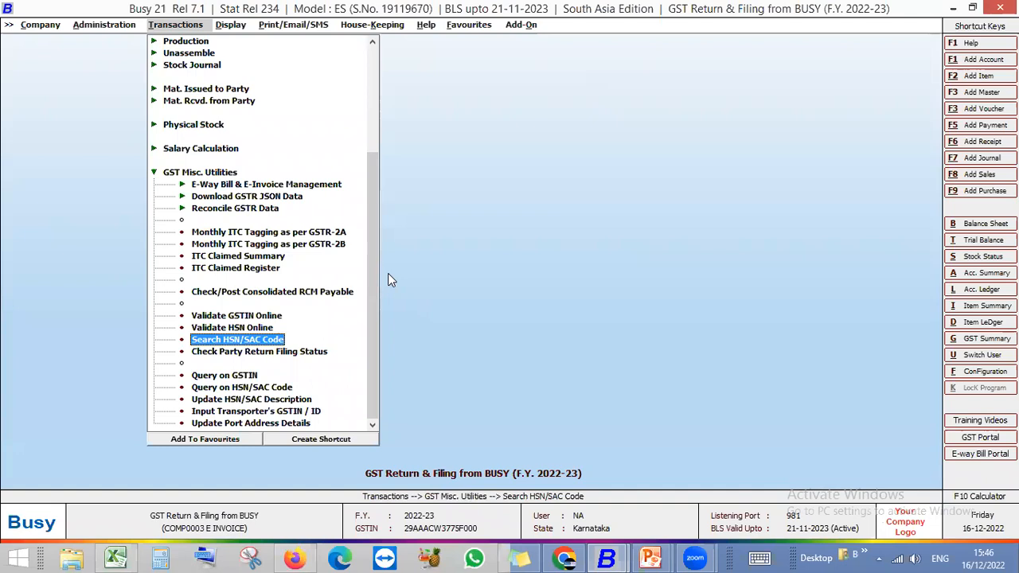
{"action": "key", "text": "Up"}
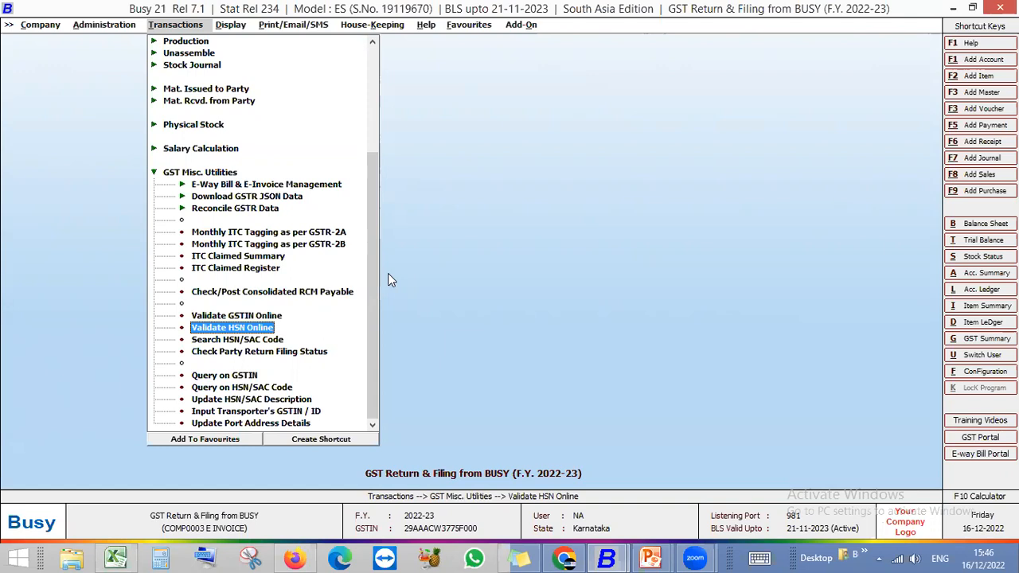
Step: Leave the GST utilities and expand the GST Summaries group within the GST Reports
{"action": "key", "text": "Escape"}
{"action": "key", "text": "Right"}
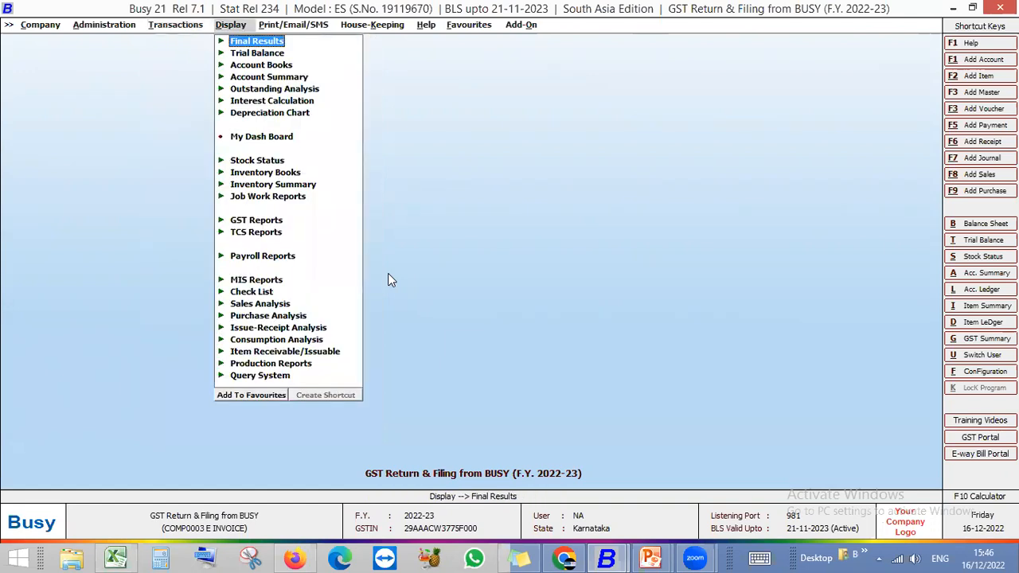
{"action": "key", "text": "Down"}
{"action": "key", "text": "Down"}
{"action": "key", "text": "Down"}
{"action": "key", "text": "Down"}
{"action": "key", "text": "Down"}
{"action": "key", "text": "Down"}
{"action": "key", "text": "Down"}
{"action": "key", "text": "Down"}
{"action": "key", "text": "Down"}
{"action": "key", "text": "Down"}
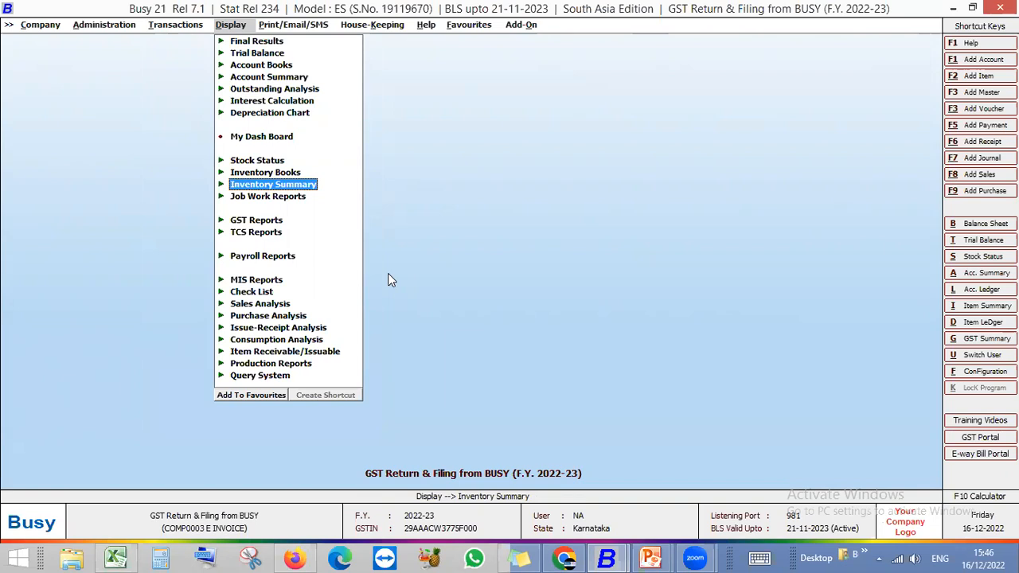
{"action": "key", "text": "Down"}
{"action": "key", "text": "Down"}
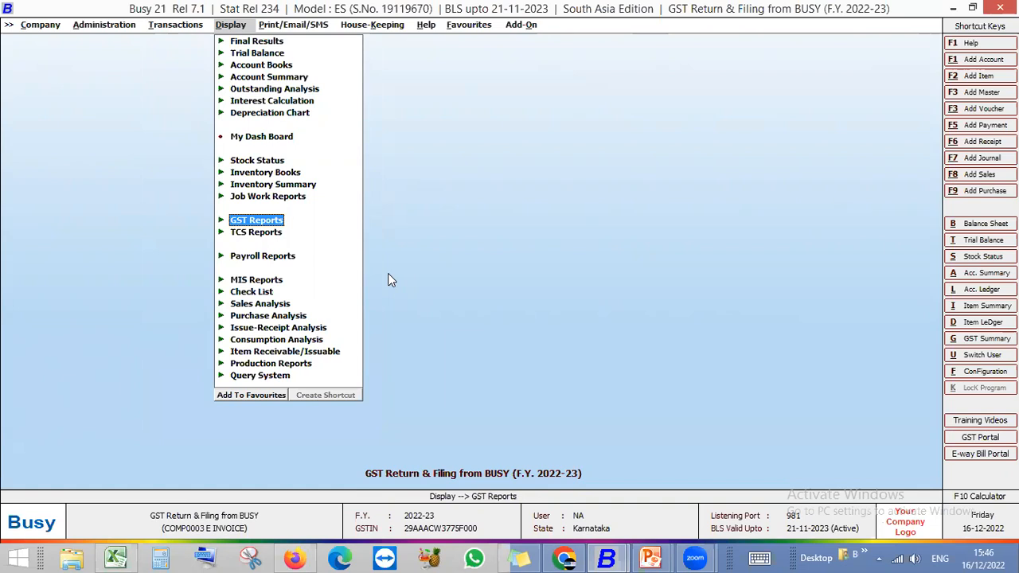
{"action": "key", "text": "Return"}
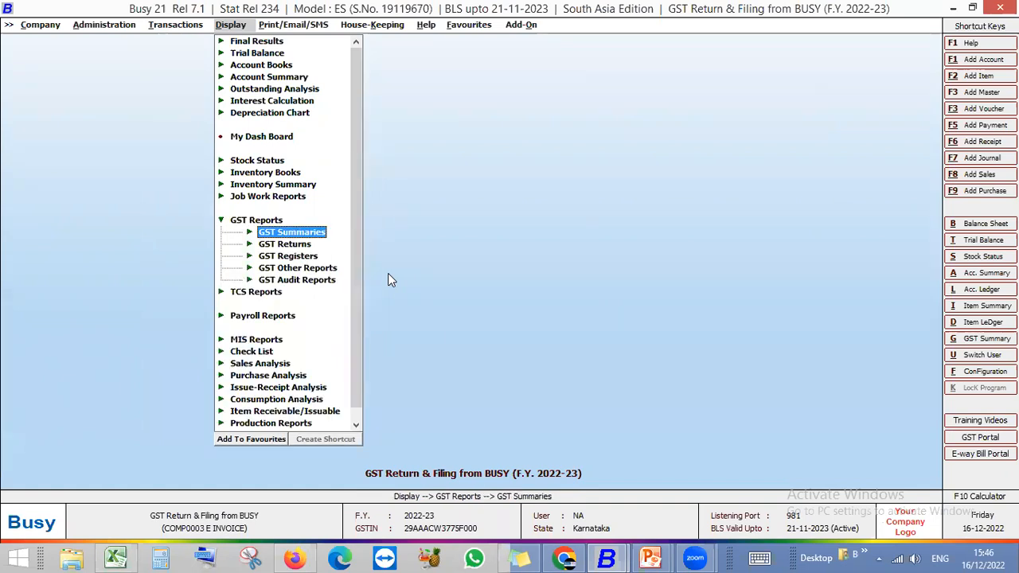
{"action": "key", "text": "Return"}
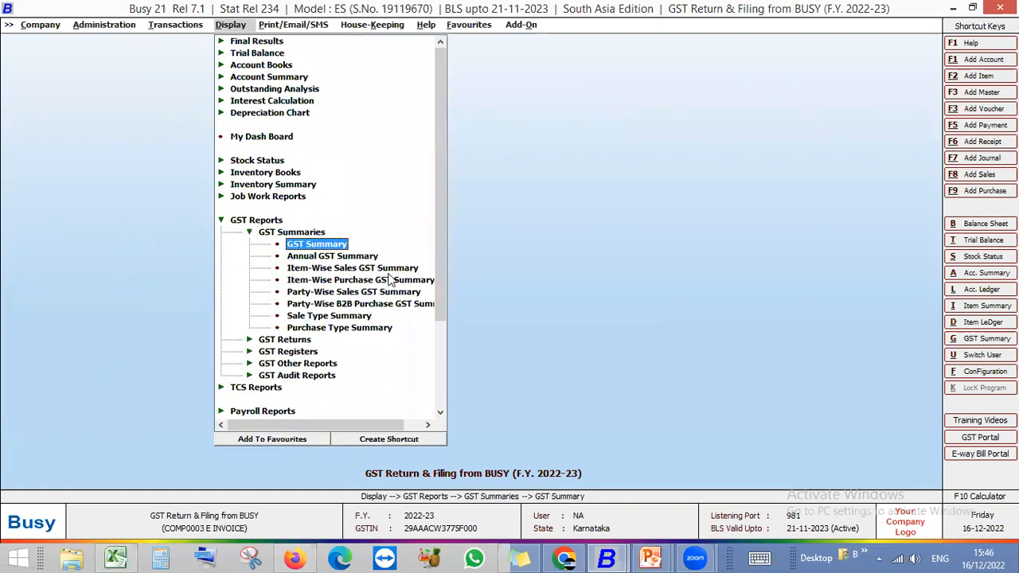
Step: Generate the GST Summary report for the period 01-04-2022 to 13-12-2022
{"action": "left_click", "coordinate": [387, 272]}
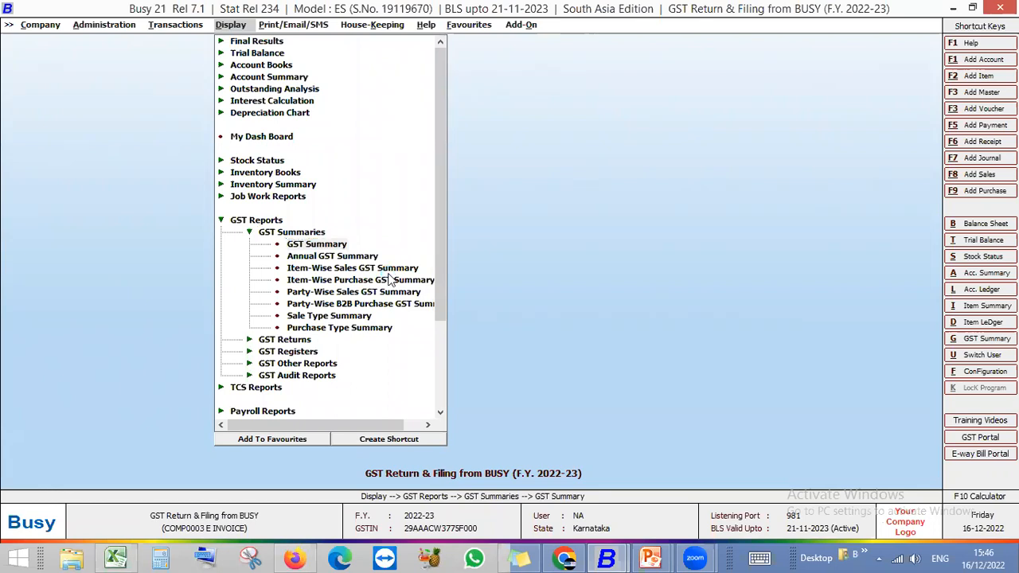
{"action": "key", "text": "Return"}
{"action": "left_click", "coordinate": [387, 276]}
{"action": "key", "text": "F2"}
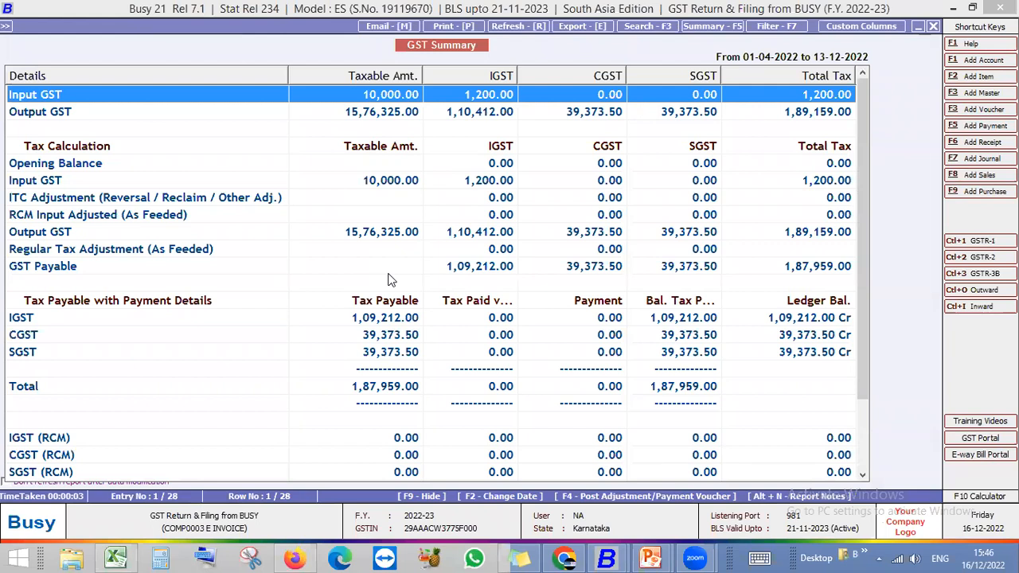
Step: Compare the Input GST and Output GST rows at the start of the GST Summary
{"action": "key", "text": "Down"}
{"action": "key", "text": "Up"}
{"action": "key", "text": "Down"}
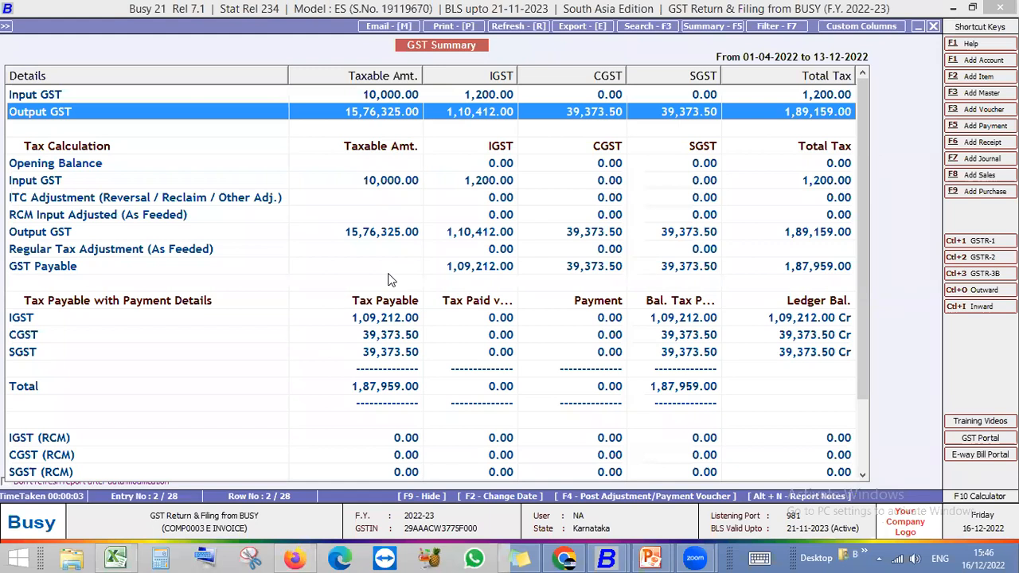
{"action": "key", "text": "Up"}
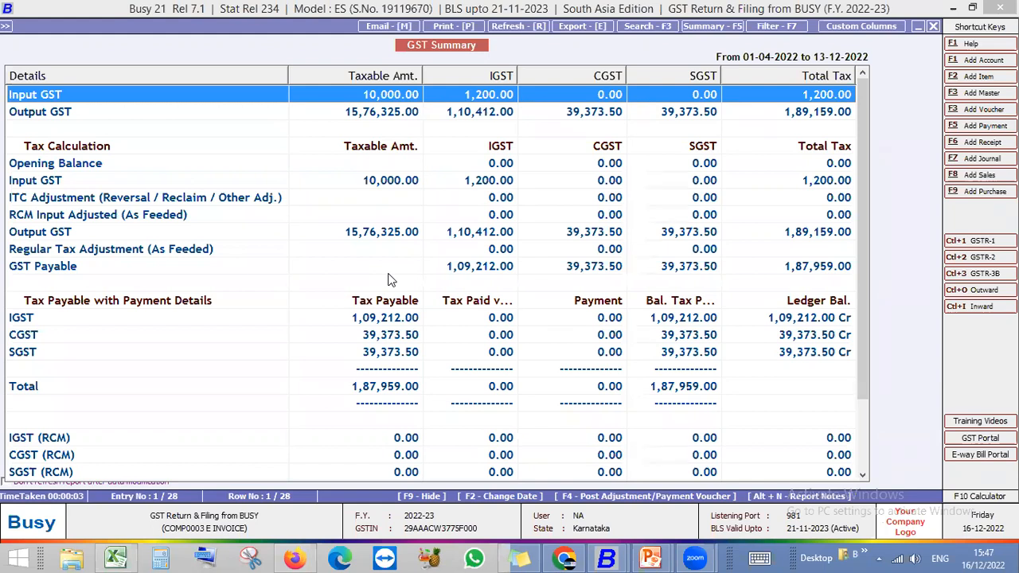
{"action": "key", "text": "Down"}
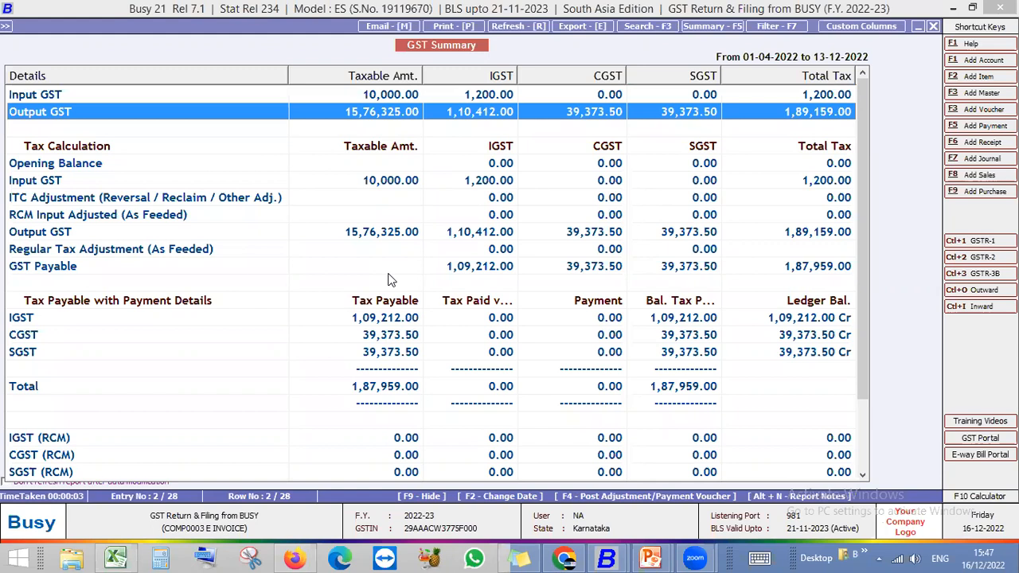
{"action": "key", "text": "Up"}
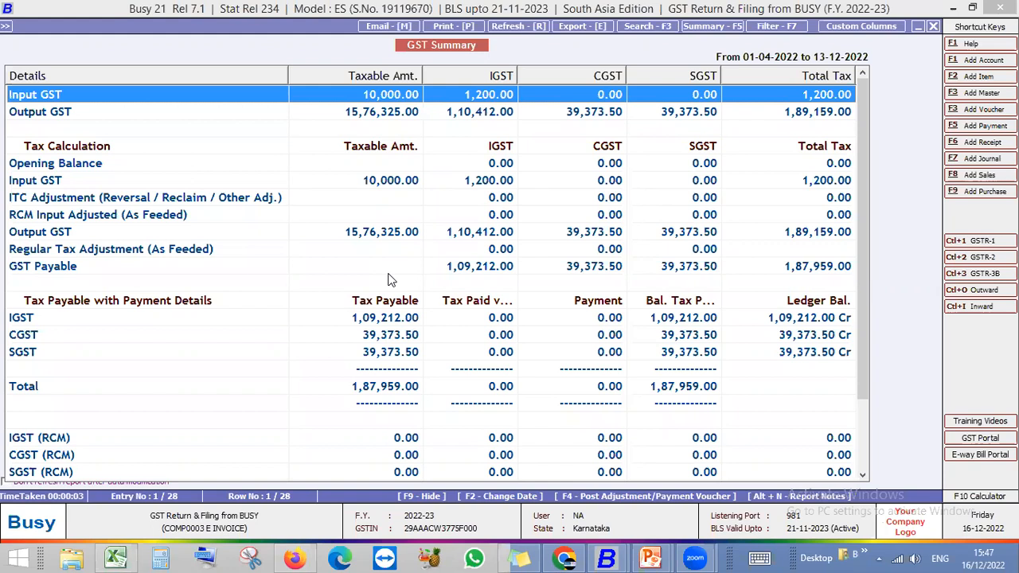
{"action": "key", "text": "Down"}
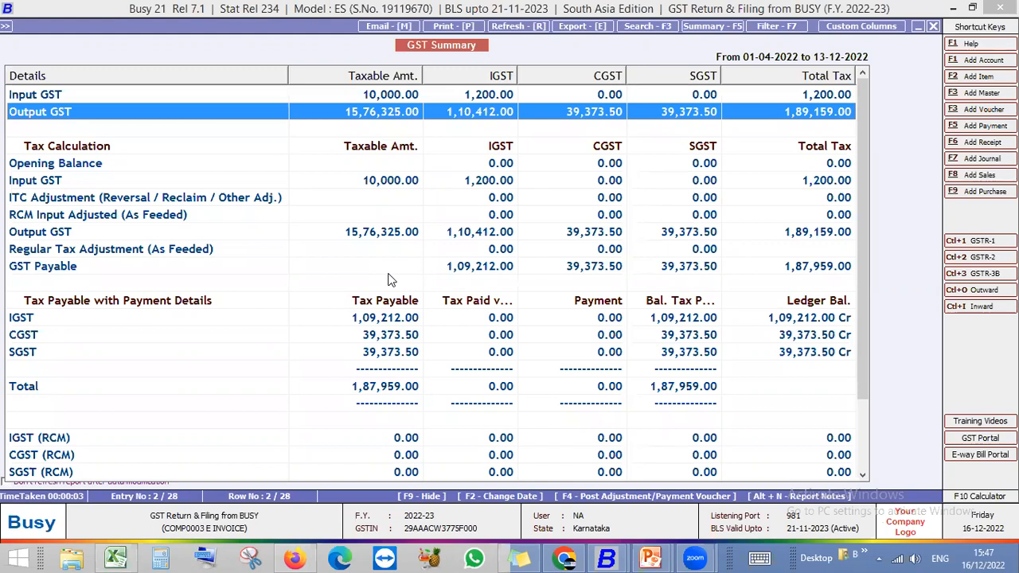
Step: Go through the tax calculation rows, from the adjustments down to GST Payable, and close the GST Summary
{"action": "key", "text": "Down"}
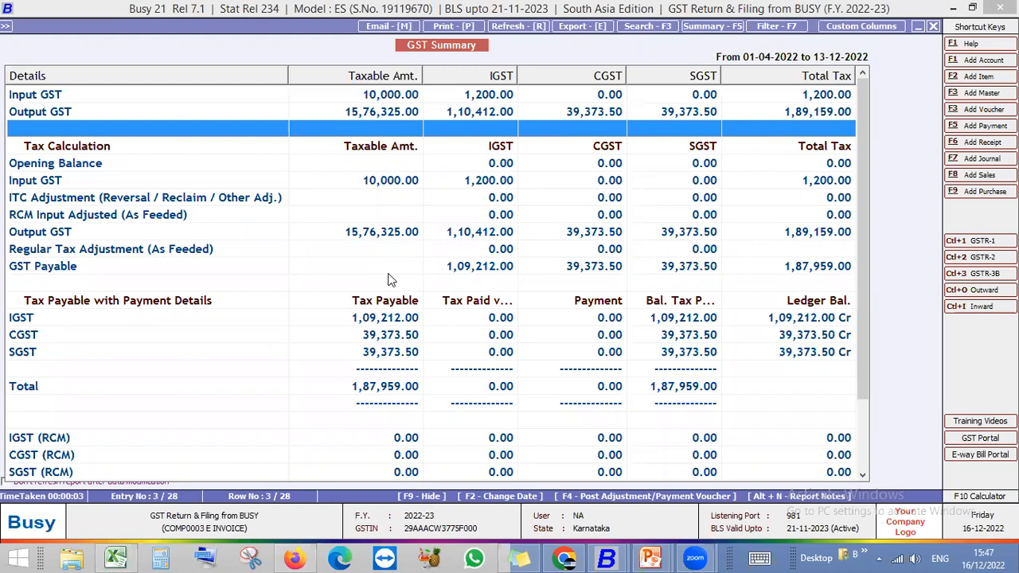
{"action": "key", "text": "Down"}
{"action": "key", "text": "Down"}
{"action": "key", "text": "Down"}
{"action": "key", "text": "Down"}
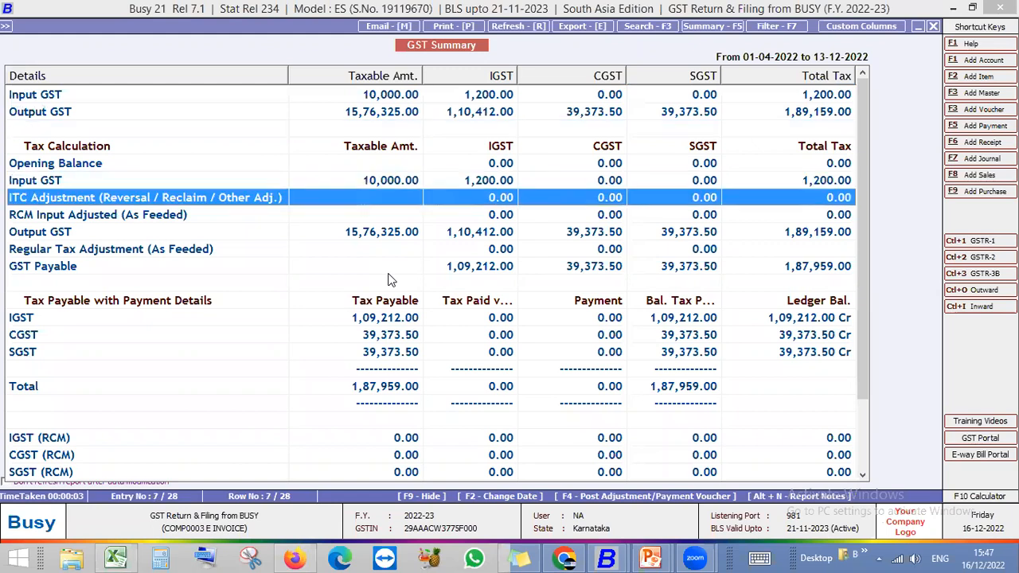
{"action": "key", "text": "Down"}
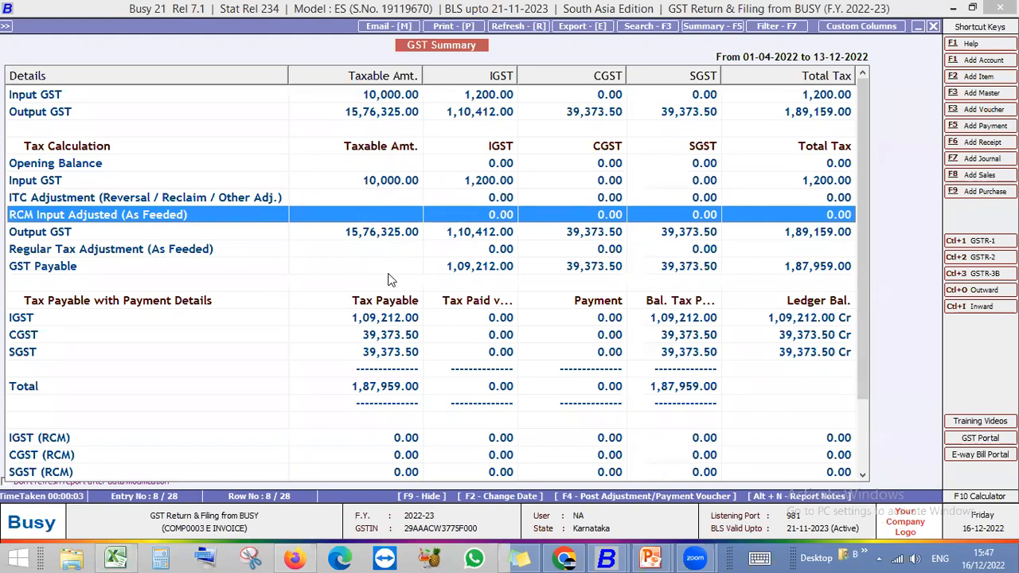
{"action": "key", "text": "Down"}
{"action": "key", "text": "Down"}
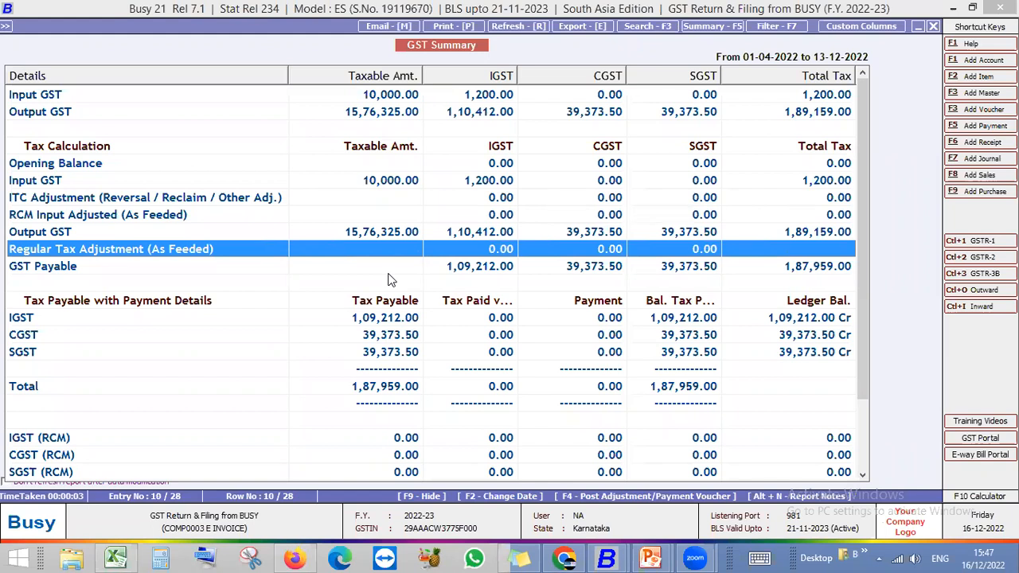
{"action": "key", "text": "Down"}
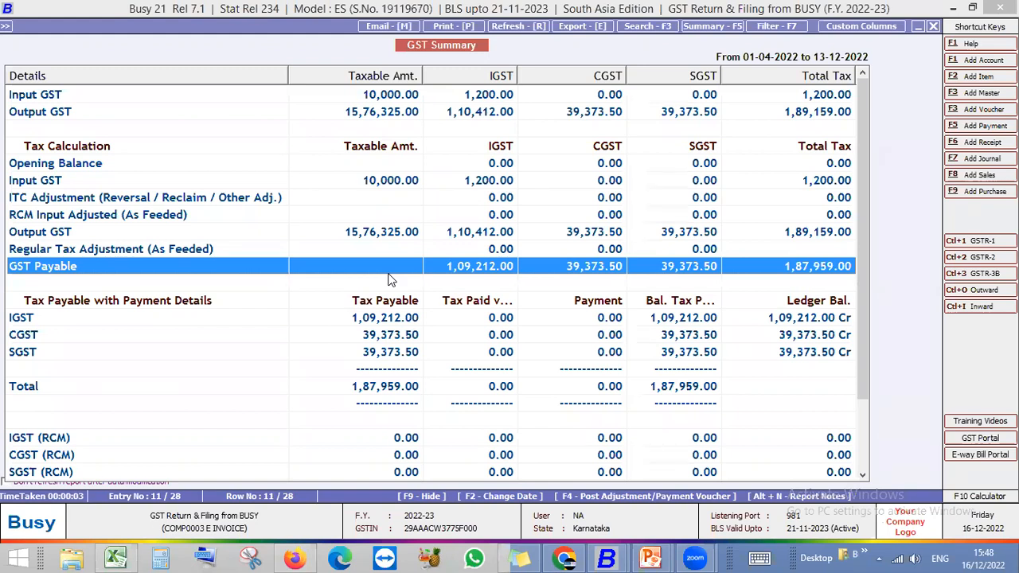
{"action": "left_click", "coordinate": [390, 281]}
{"action": "key", "text": "Up"}
{"action": "key", "text": "Escape"}
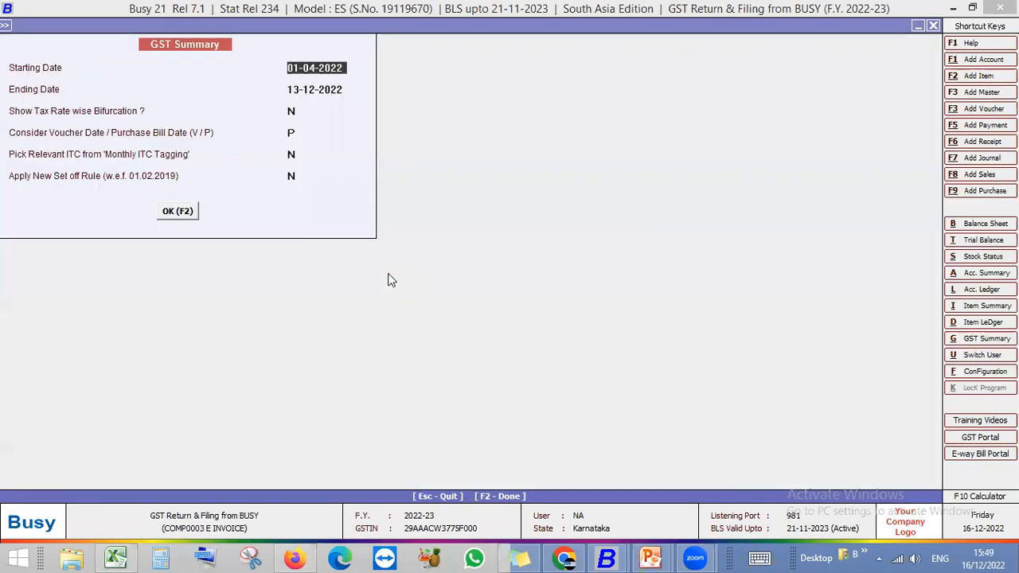
{"action": "key", "text": "Escape"}
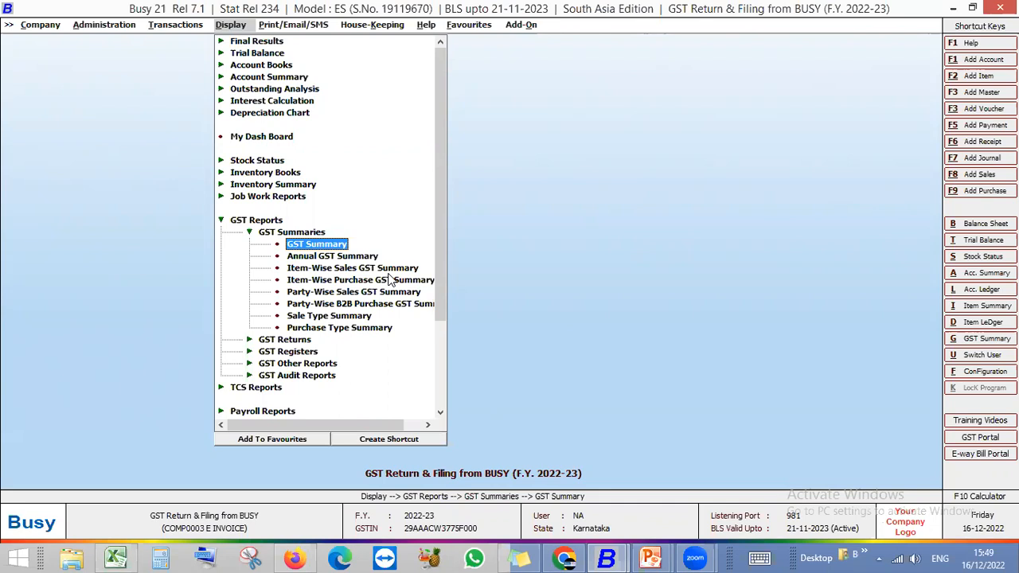
Step: Expand the GST Returns group and briefly view the IFF (Invoice Furnishing Facility) report
{"action": "key", "text": "Escape"}
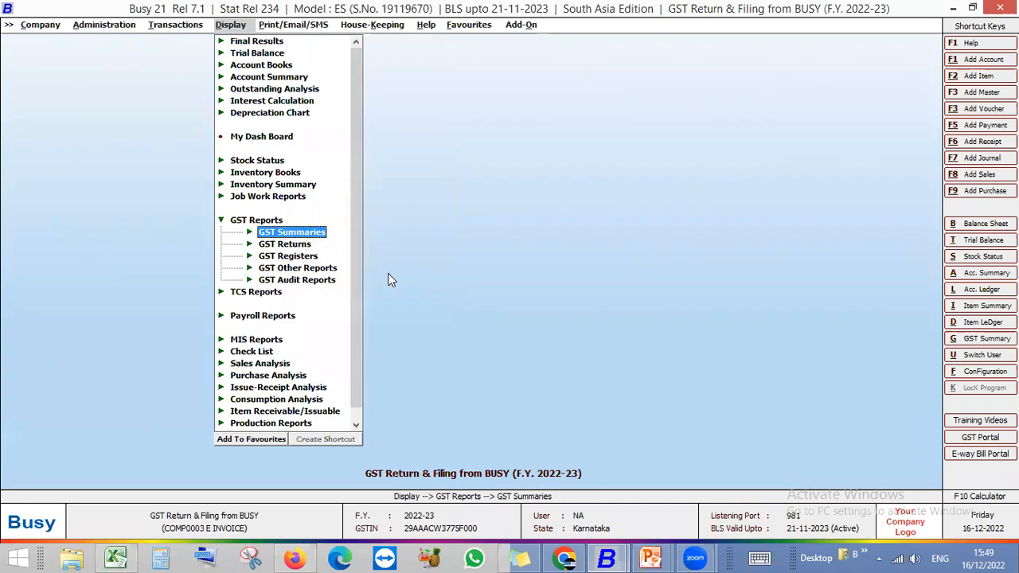
{"action": "key", "text": "Down"}
{"action": "key", "text": "Return"}
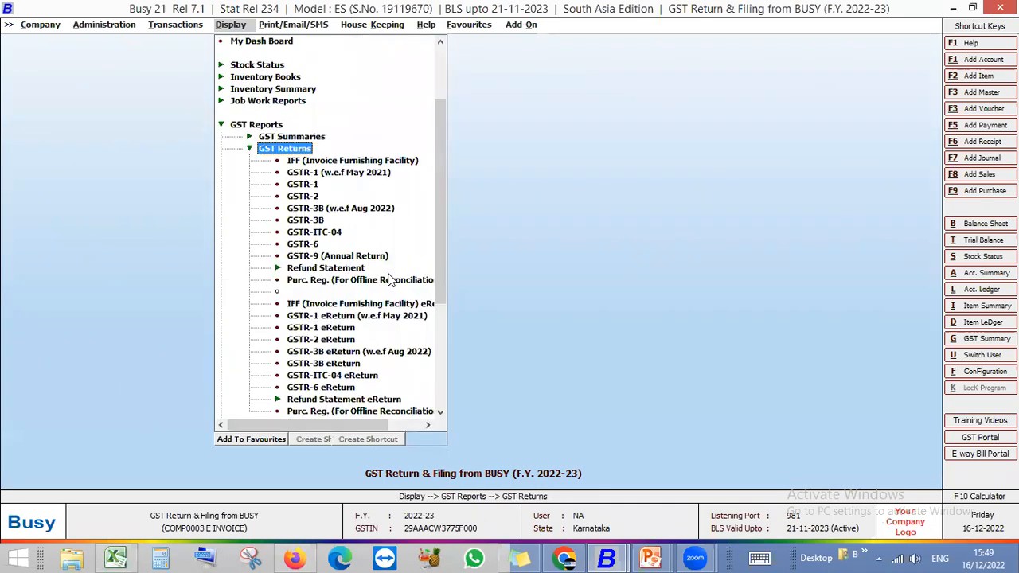
{"action": "key", "text": "Down"}
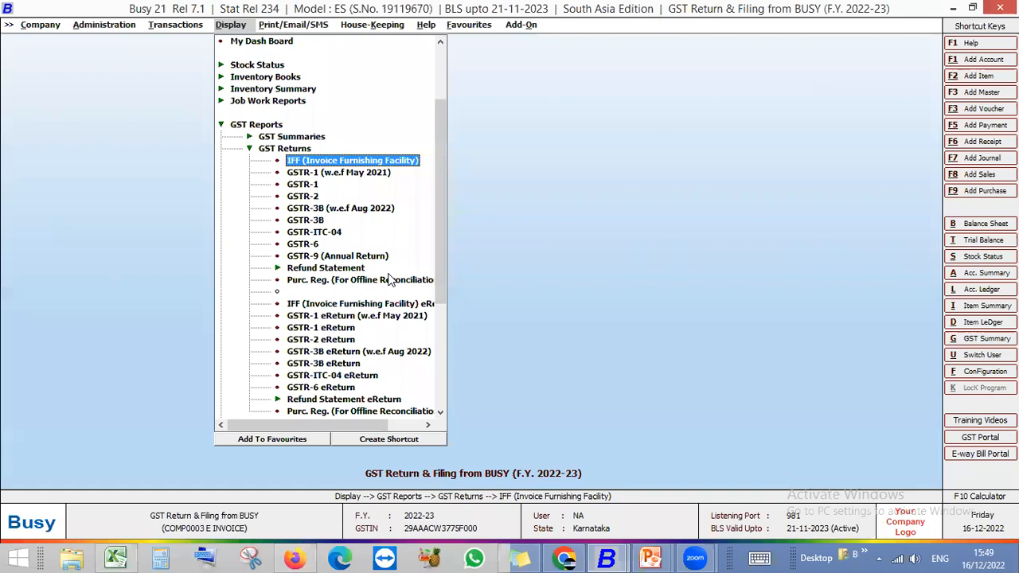
{"action": "key", "text": "Return"}
{"action": "key", "text": "Escape"}
Step: Review the available GST returns in the list from GSTR-1 (w.e.f May 2021) to GSTR-6
{"action": "key", "text": "Down"}
{"action": "key", "text": "Down"}
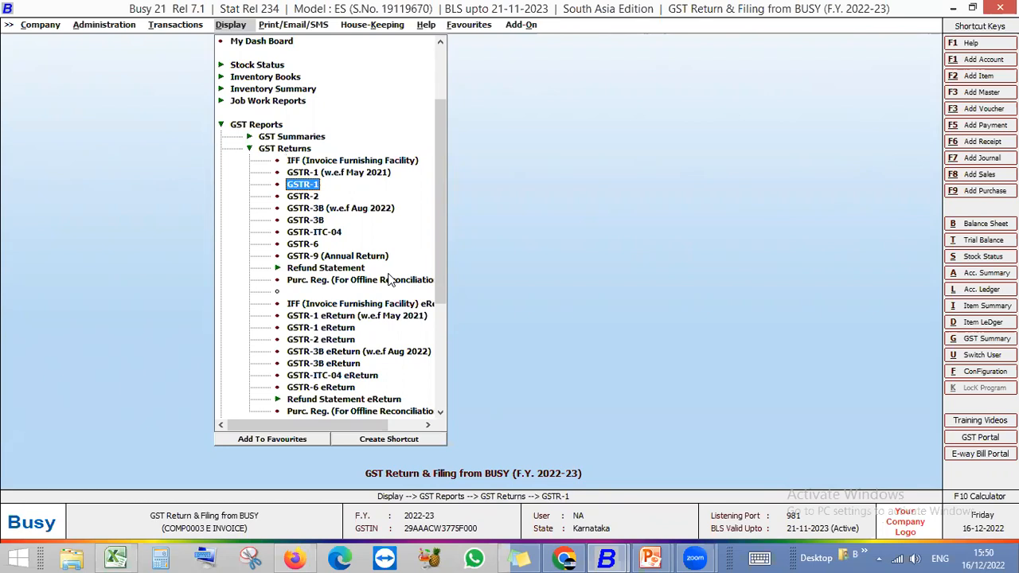
{"action": "key", "text": "Down"}
{"action": "key", "text": "Down"}
{"action": "key", "text": "Down"}
{"action": "key", "text": "Down"}
{"action": "key", "text": "Down"}
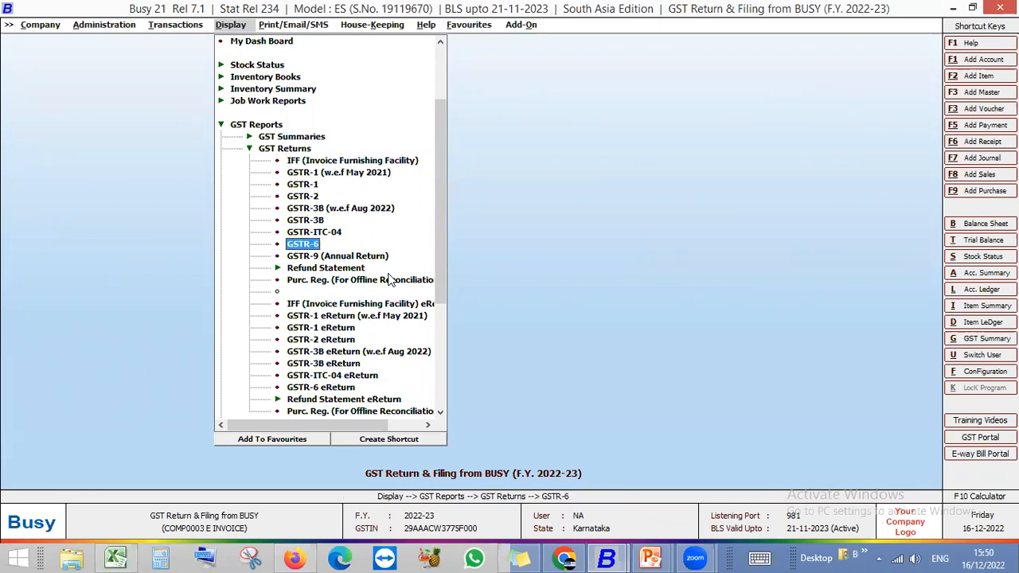
{"action": "key", "text": "i"}
{"action": "key", "text": "g"}
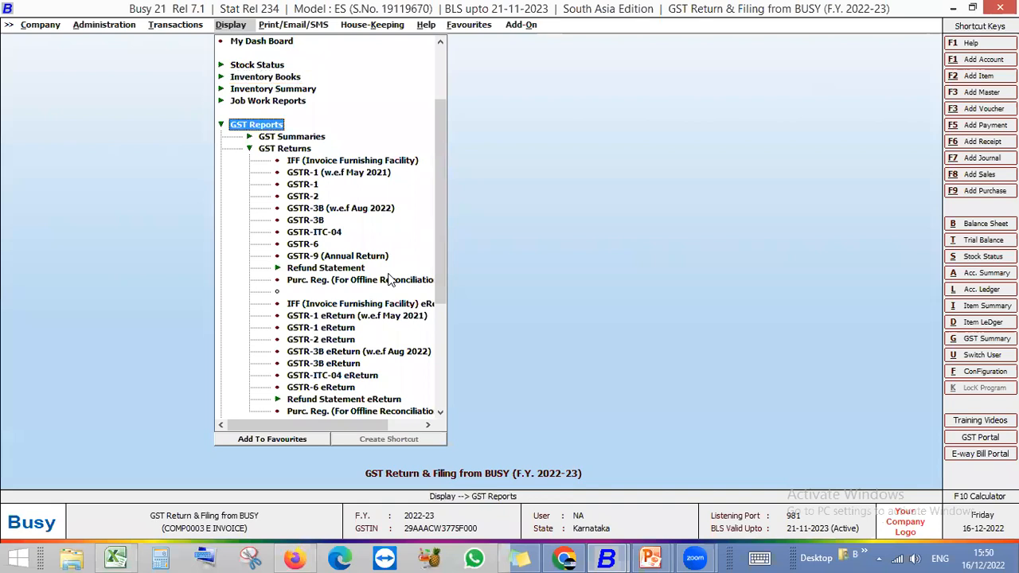
Step: Generate the GSTR-1 (w.e.f May 2021) report for 01-04-2022 to 13-12-2022 with the default options
{"action": "key", "text": "Down"}
{"action": "key", "text": "Down"}
{"action": "key", "text": "Down"}
{"action": "key", "text": "Down"}
{"action": "key", "text": "Return"}
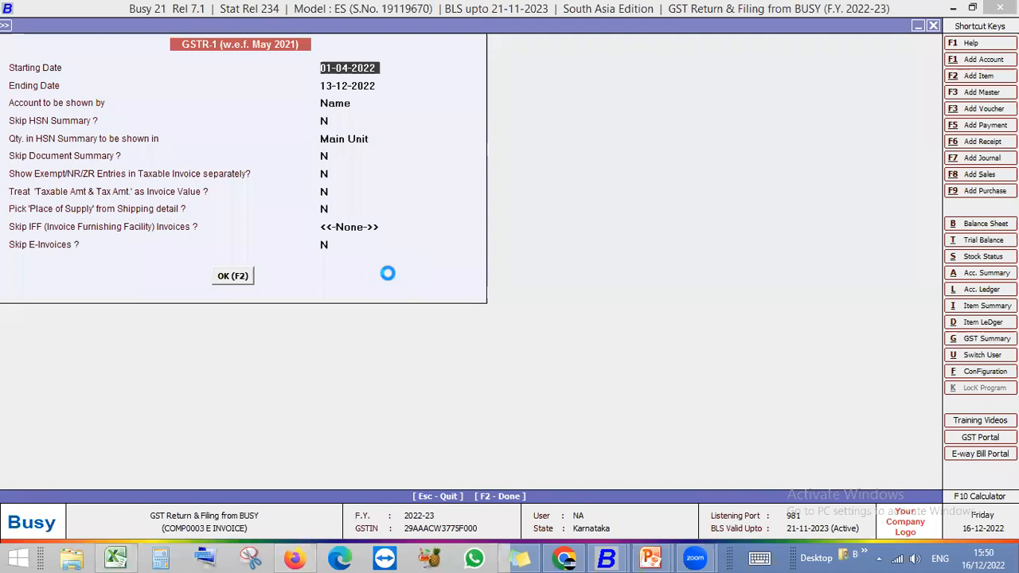
{"action": "key", "text": "F2"}
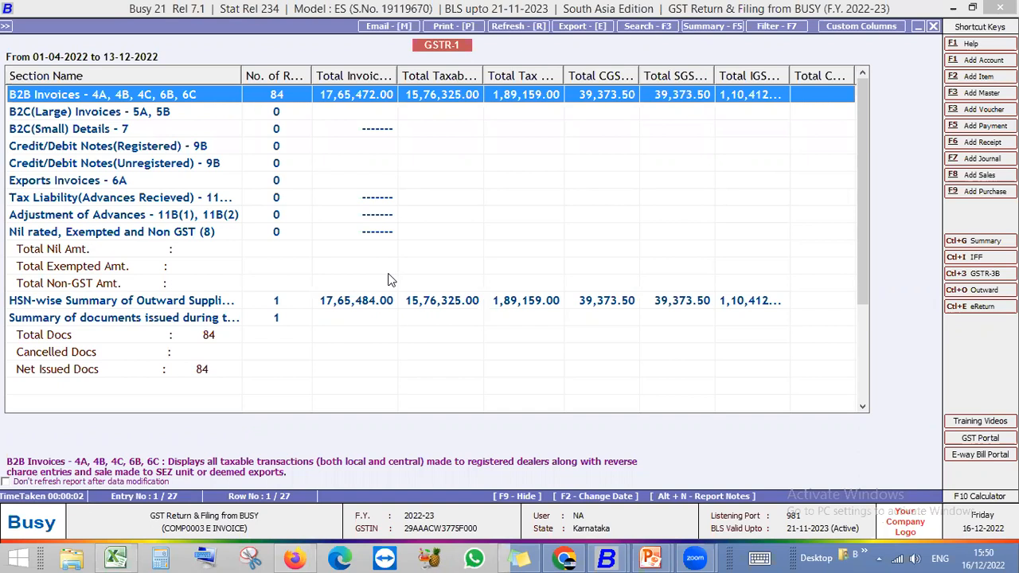
Step: Go through the GSTR-1 section descriptions from B2C(Large) Invoices to Exports Invoices - 6A
{"action": "key", "text": "Down"}
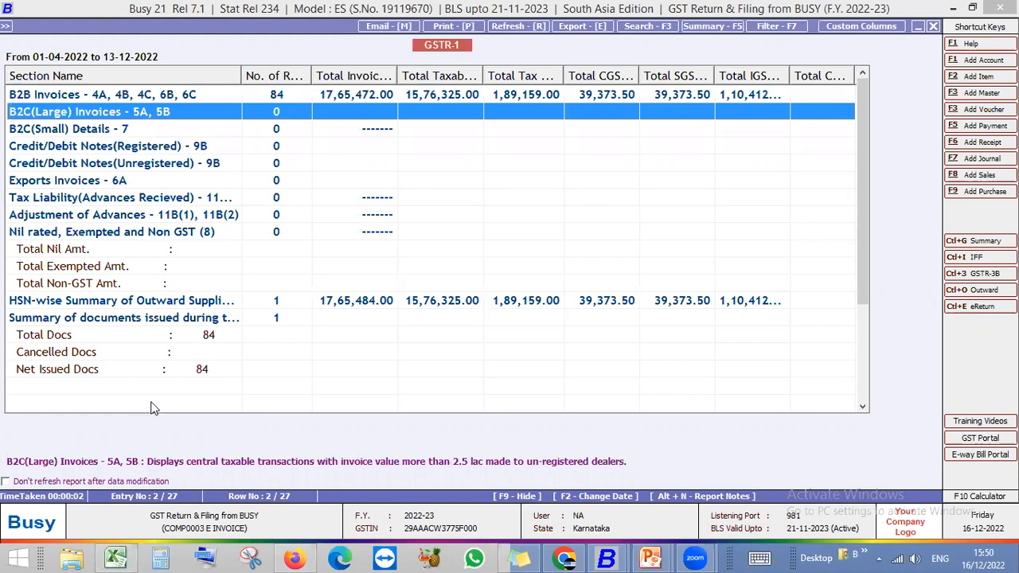
{"action": "left_click", "coordinate": [267, 481]}
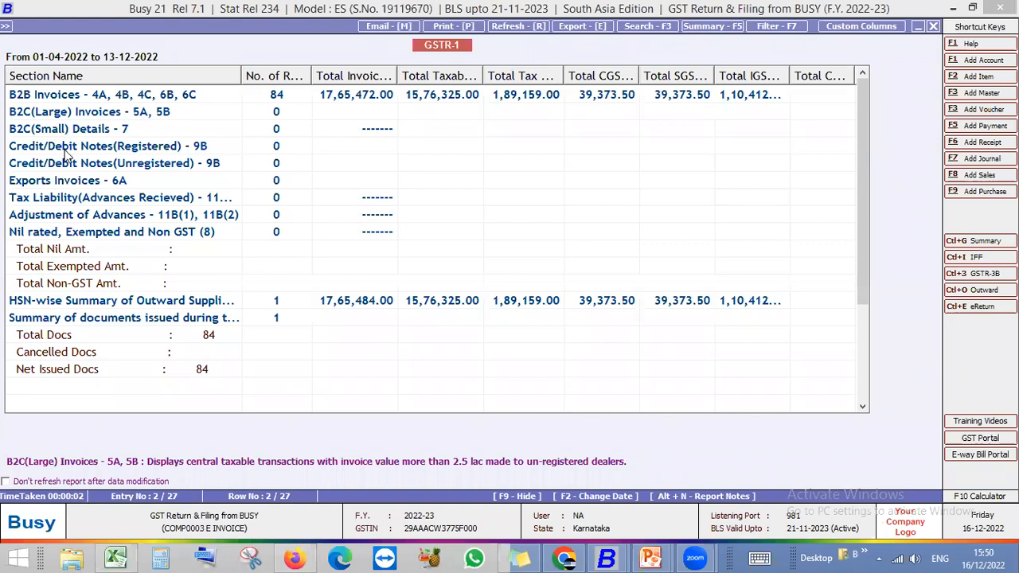
{"action": "key", "text": "Down"}
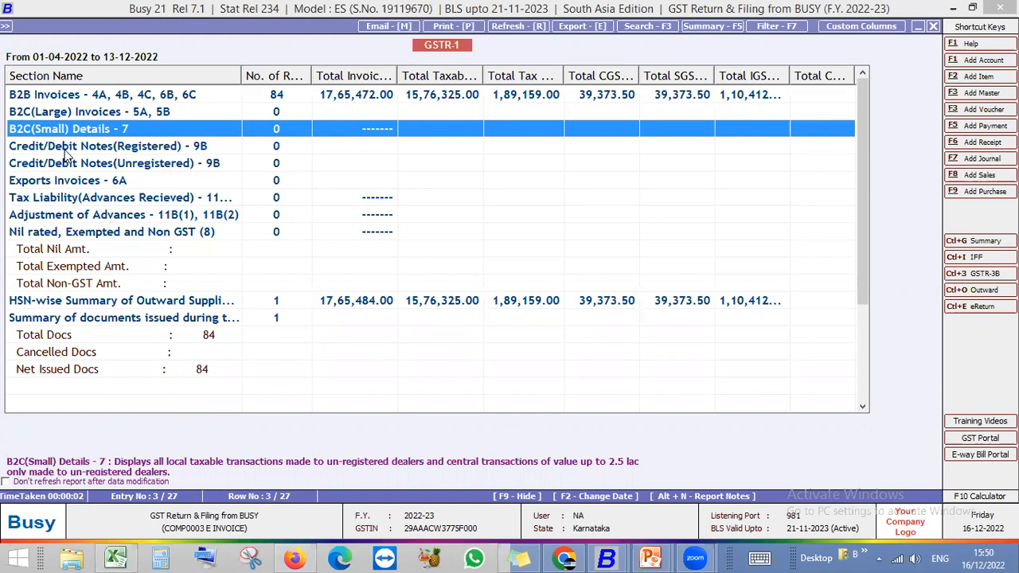
{"action": "left_click", "coordinate": [67, 147]}
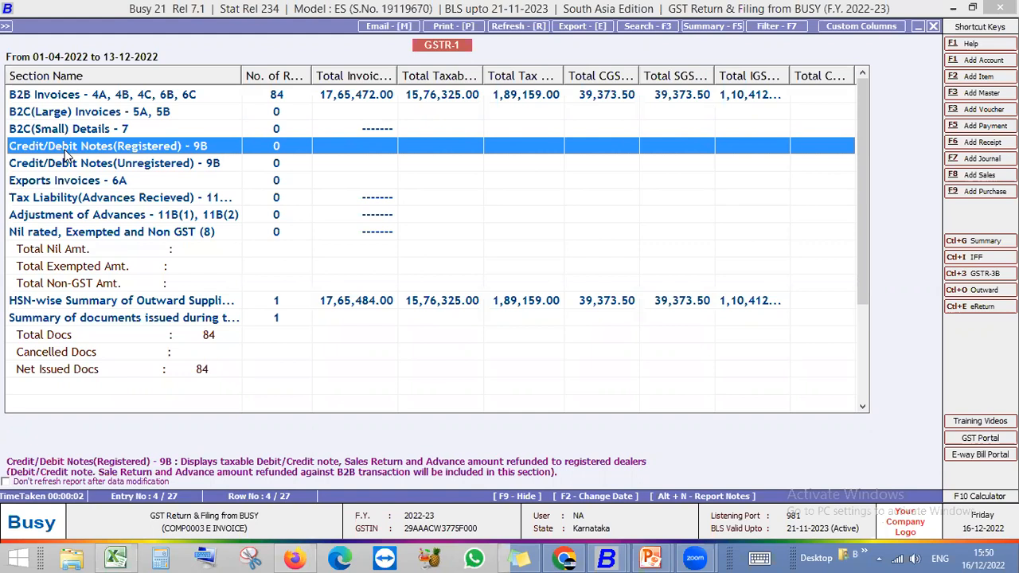
{"action": "key", "text": "Down"}
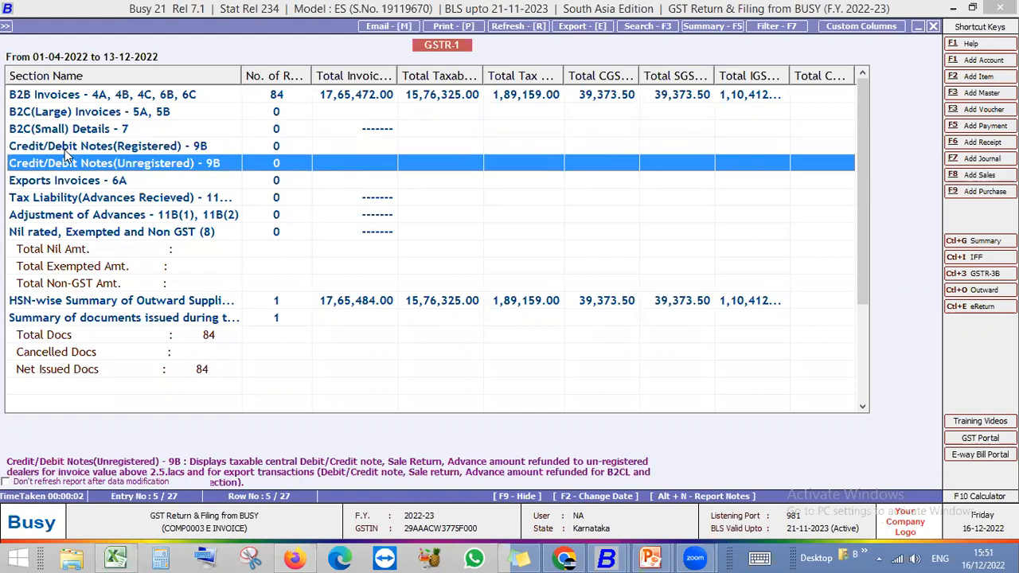
{"action": "key", "text": "Down"}
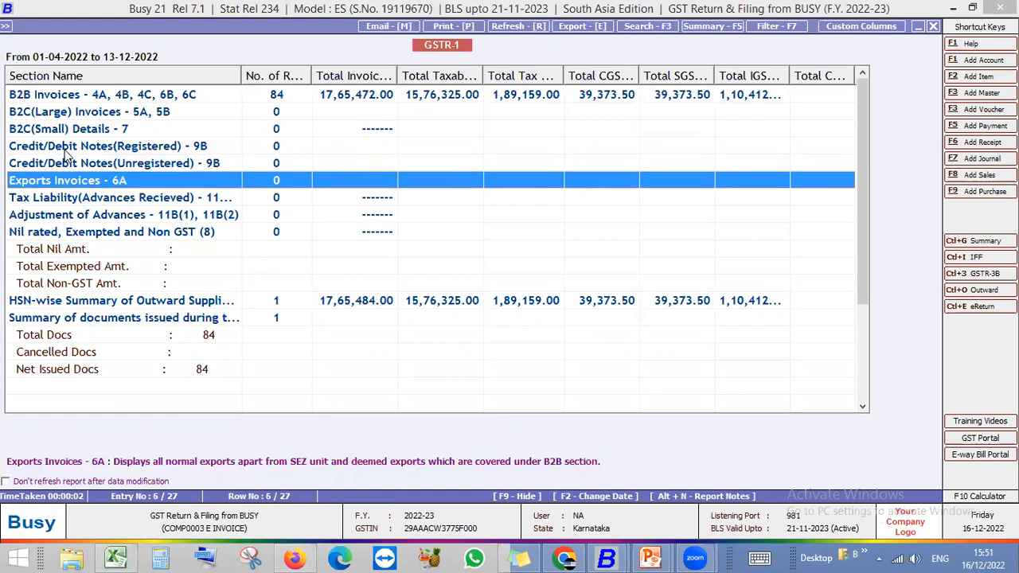
Step: Review the GSTR-1 sections from Tax Liability (Advances Received) down to HSN-wise Summary of Outward Supplies
{"action": "key", "text": "Down"}
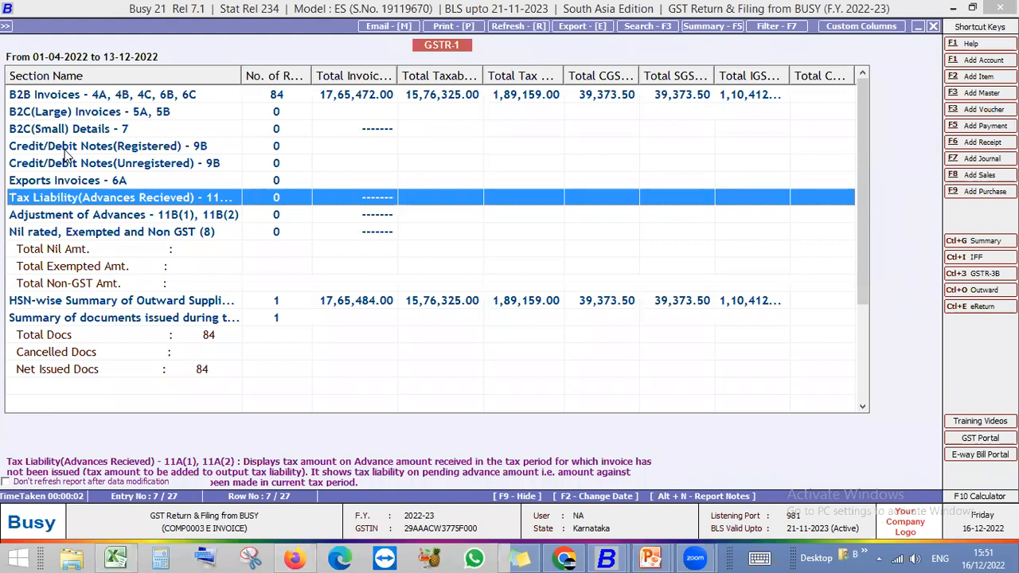
{"action": "key", "text": "Down"}
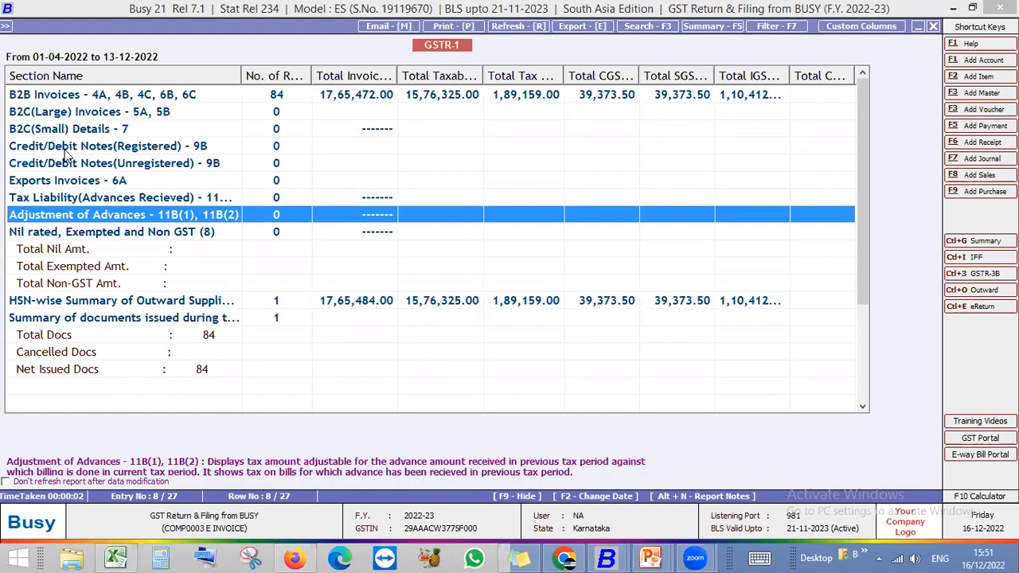
{"action": "key", "text": "Down"}
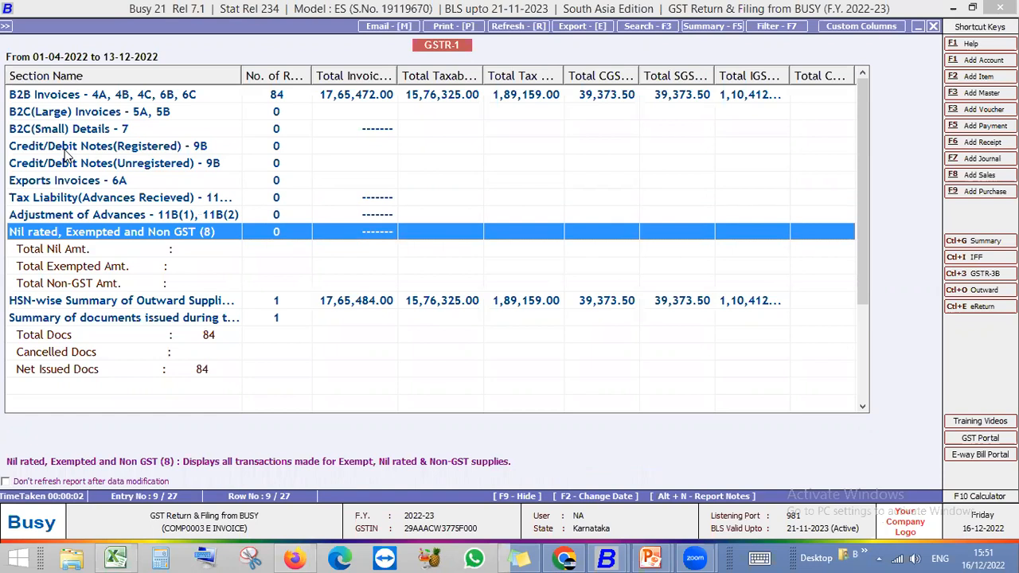
{"action": "key", "text": "Down"}
{"action": "key", "text": "Down"}
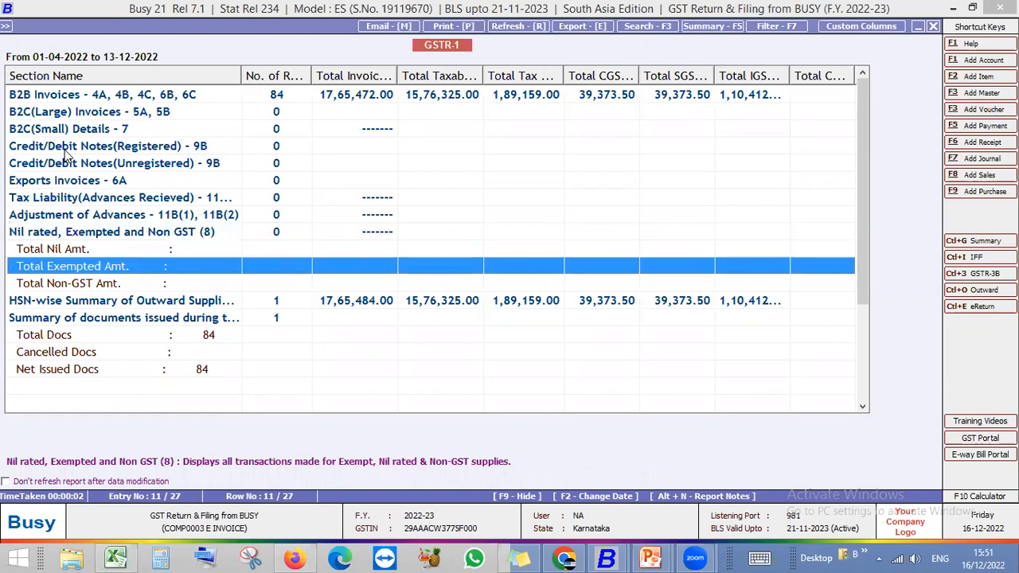
{"action": "key", "text": "Down"}
{"action": "key", "text": "Down"}
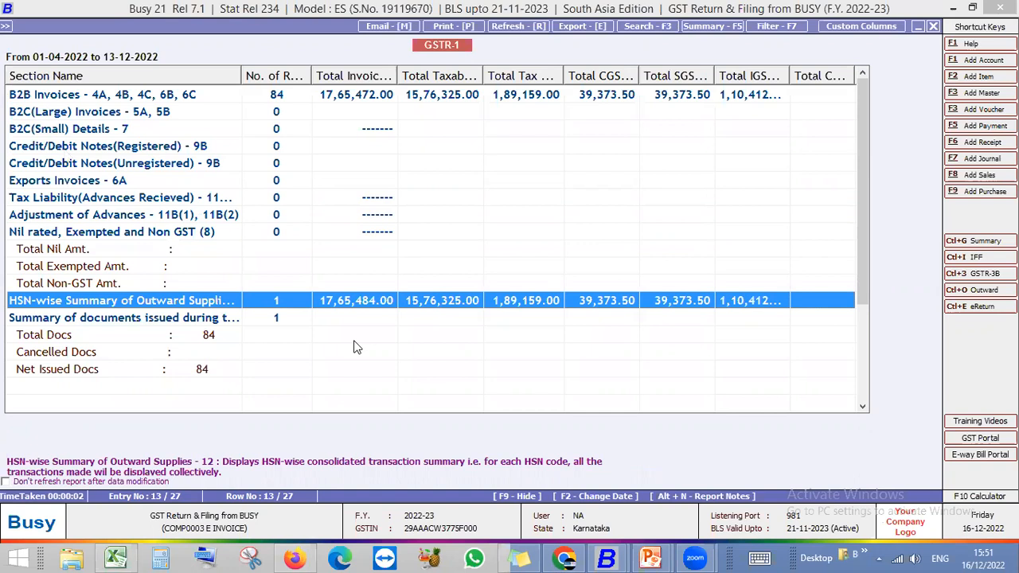
Step: Open the B2B Invoices section and drill down into the first invoice's sales voucher as far as the party details
{"action": "key", "text": "Home"}
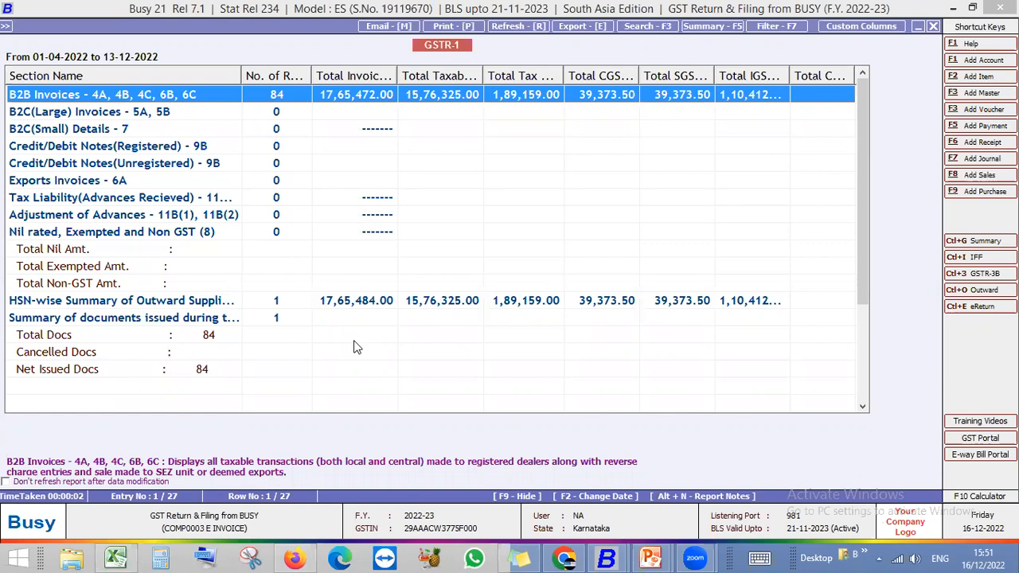
{"action": "key", "text": "Return"}
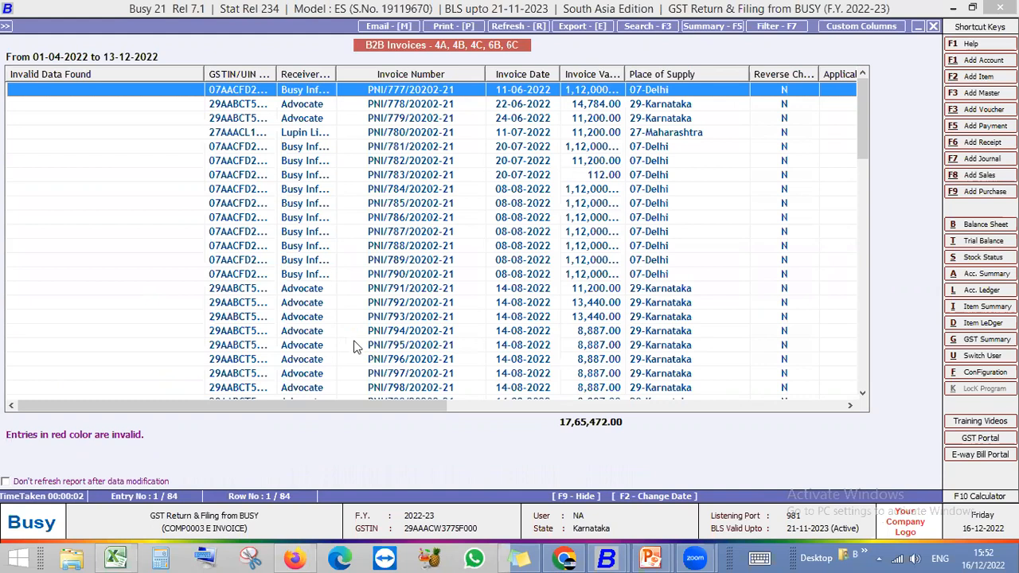
{"action": "key", "text": "Return"}
{"action": "key", "text": "Return"}
{"action": "key", "text": "Return"}
{"action": "key", "text": "Return"}
{"action": "key", "text": "Return"}
{"action": "key", "text": "Return"}
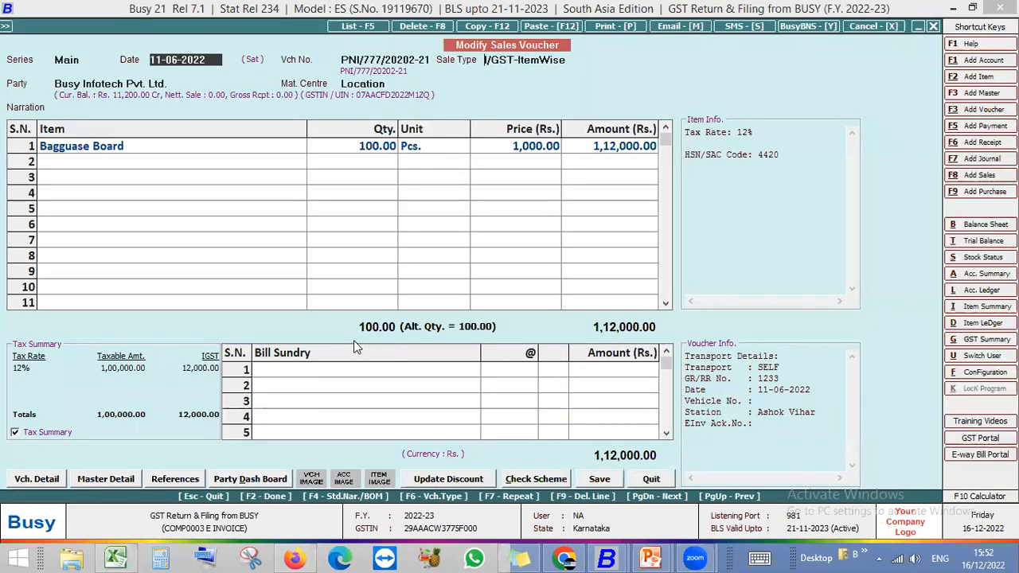
{"action": "key", "text": "Return"}
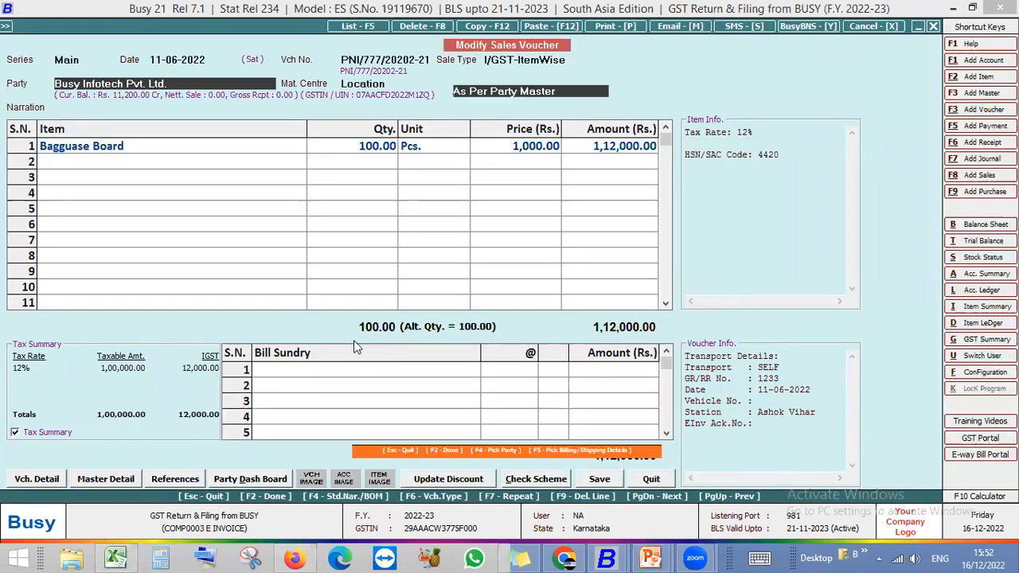
Step: Quit the sales voucher without saving and close the GSTR-1 report to return to the GST reports list
{"action": "key", "text": "Escape"}
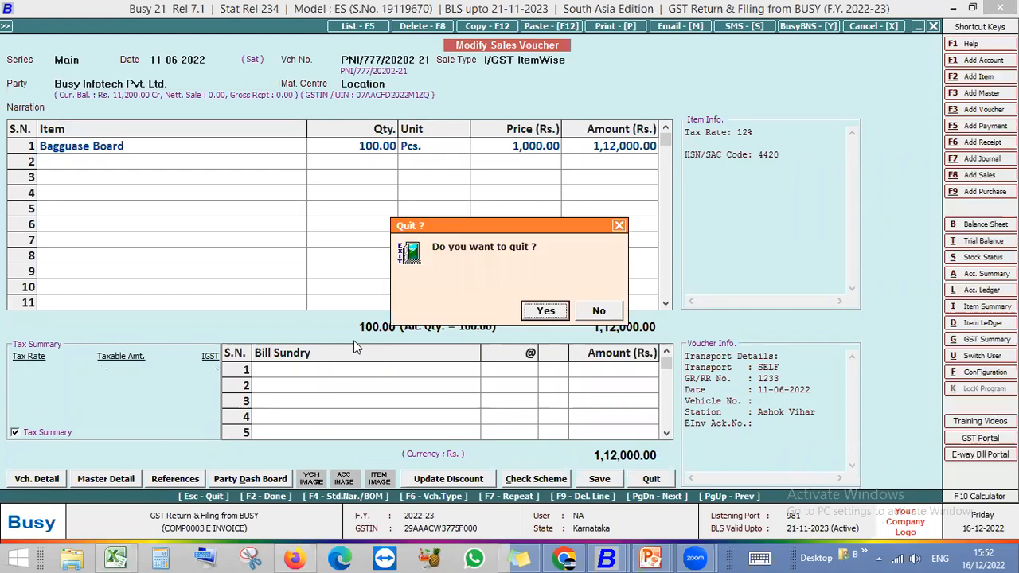
{"action": "key", "text": "Return"}
{"action": "key", "text": "Escape"}
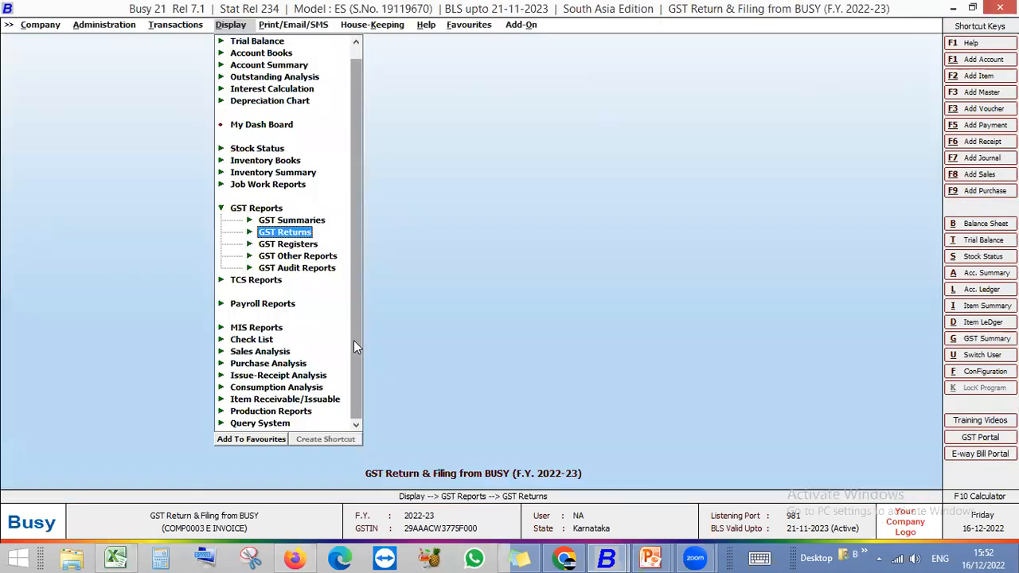
Step: Generate the GST Summary for 01-04-2022 to 13-12-2022 from the GST Summaries group
{"action": "key", "text": "Up"}
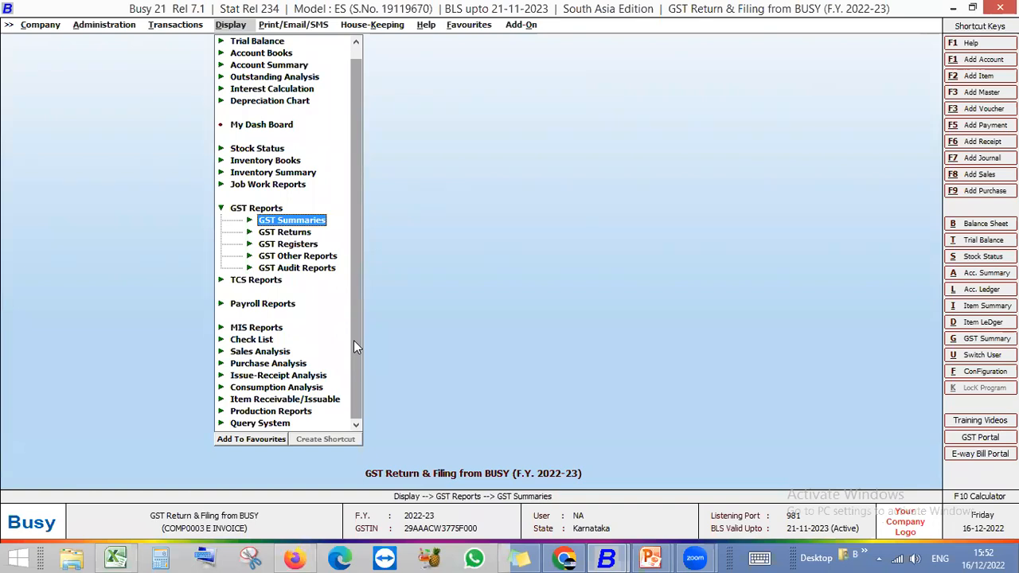
{"action": "key", "text": "Return"}
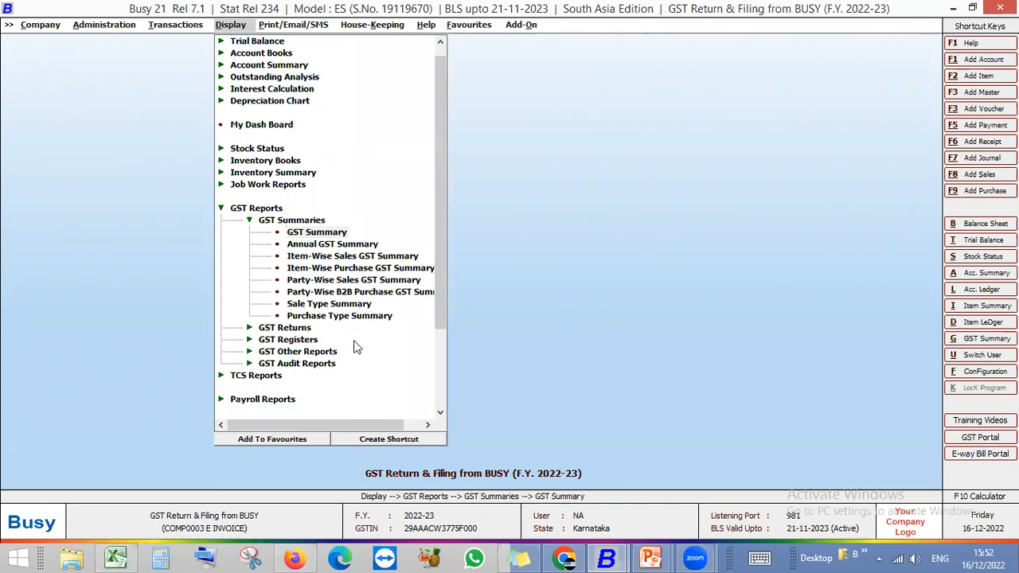
{"action": "key", "text": "Return"}
{"action": "key", "text": "F2"}
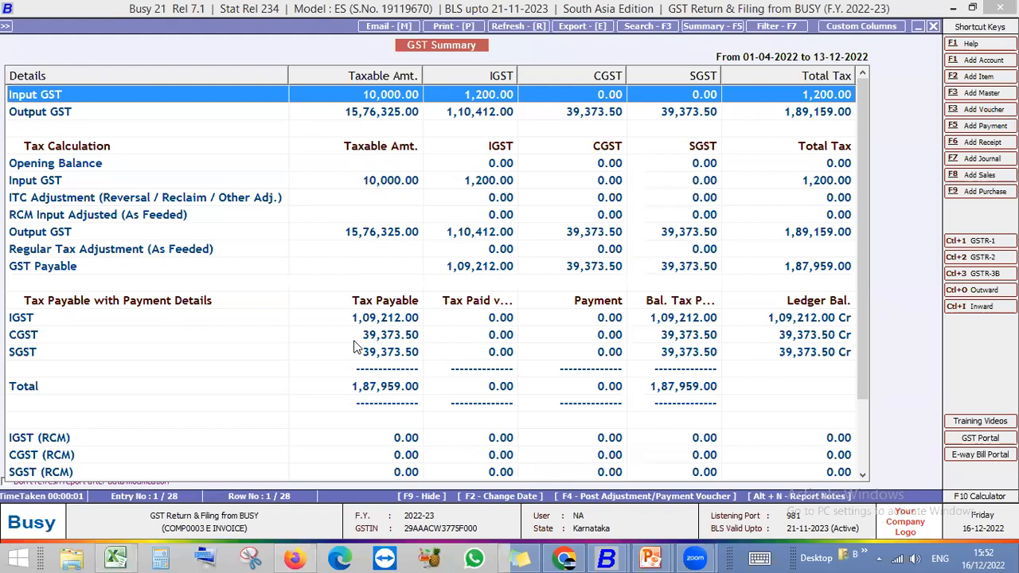
Step: Review the adjustment and payment voucher types that can be posted from the GST Summary and choose Input/Output Adjustment
{"action": "key", "text": "F4"}
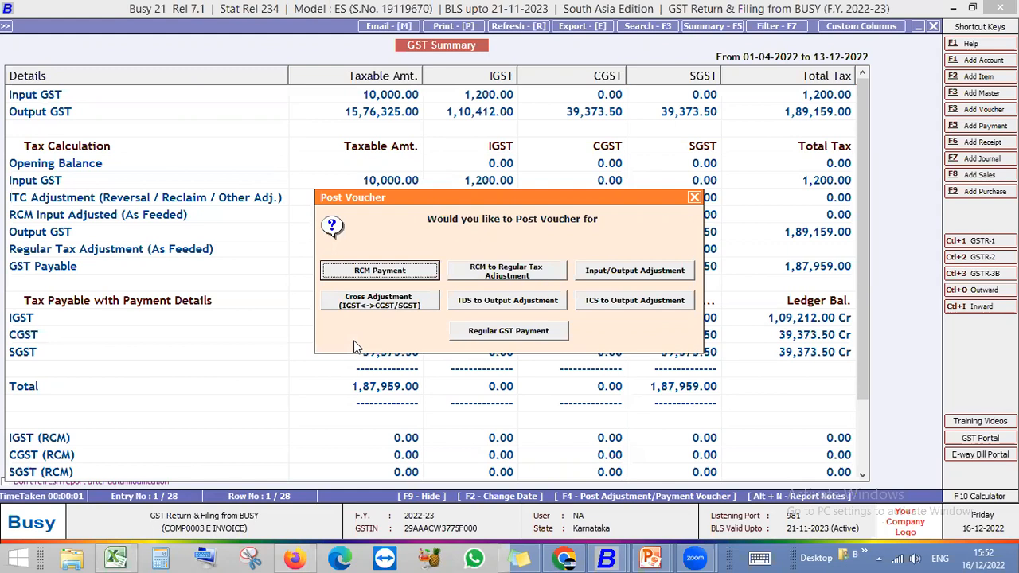
{"action": "key", "text": "Right"}
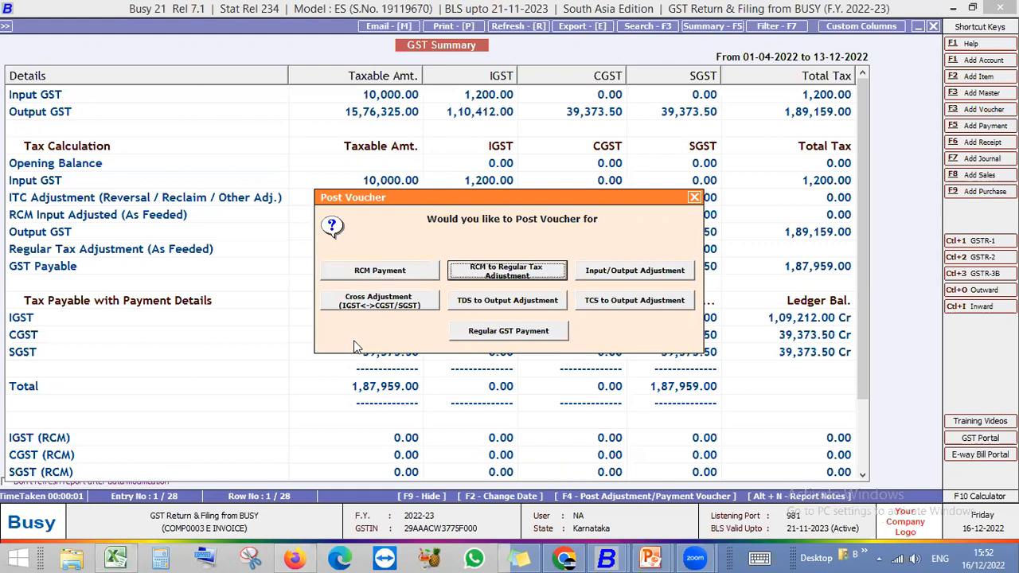
{"action": "key", "text": "Down"}
{"action": "key", "text": "Right"}
{"action": "key", "text": "Left"}
{"action": "key", "text": "Right"}
{"action": "key", "text": "Up"}
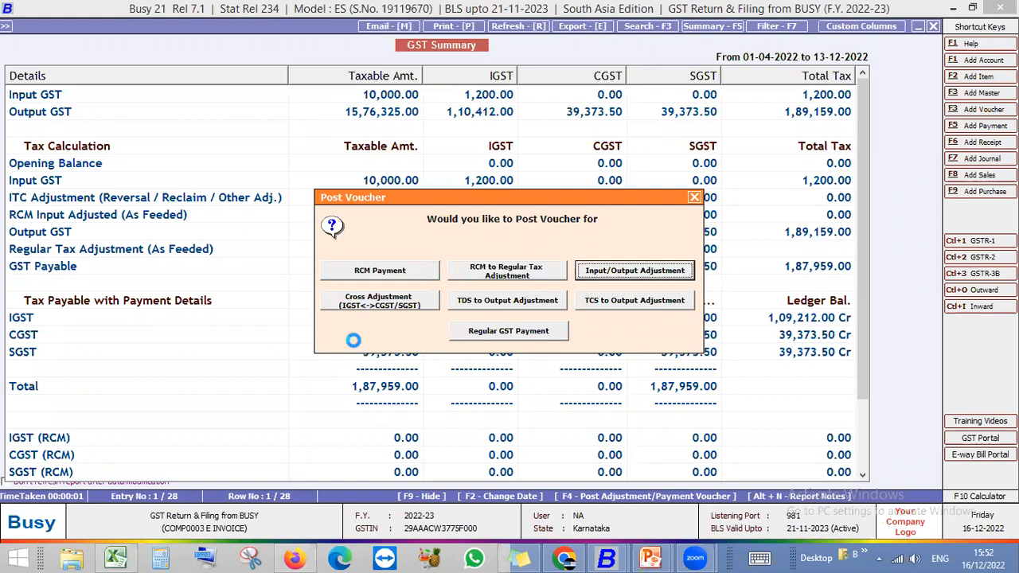
{"action": "key", "text": "Return"}
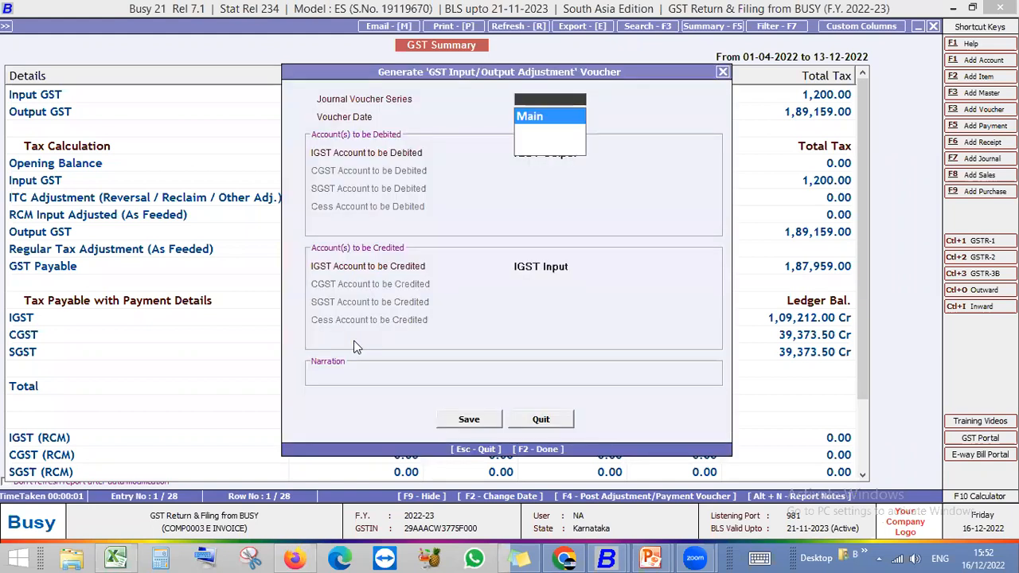
Step: Prepare the adjustment journal voucher in series Main dated 13-12-2022, debiting IGST Output and crediting IGST Input, and quit it unsaved
{"action": "key", "text": "Return"}
{"action": "key", "text": "Return"}
{"action": "key", "text": "Return"}
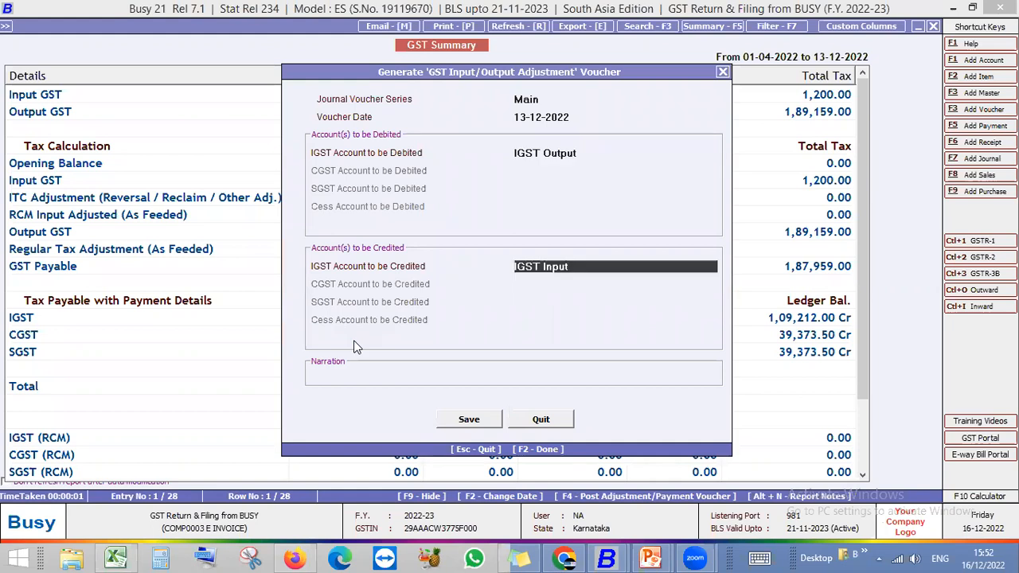
{"action": "key", "text": "Return"}
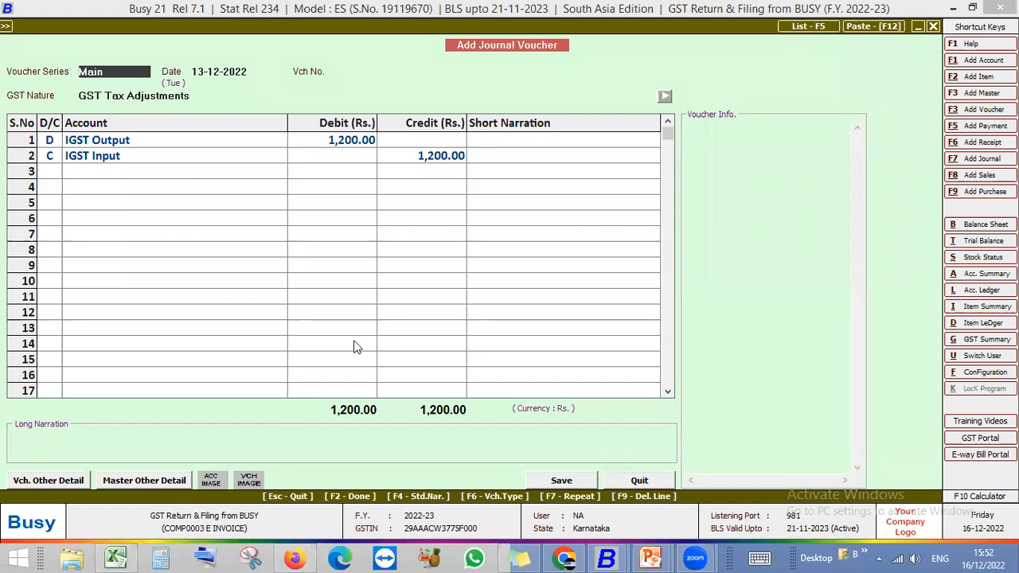
{"action": "key", "text": "Escape"}
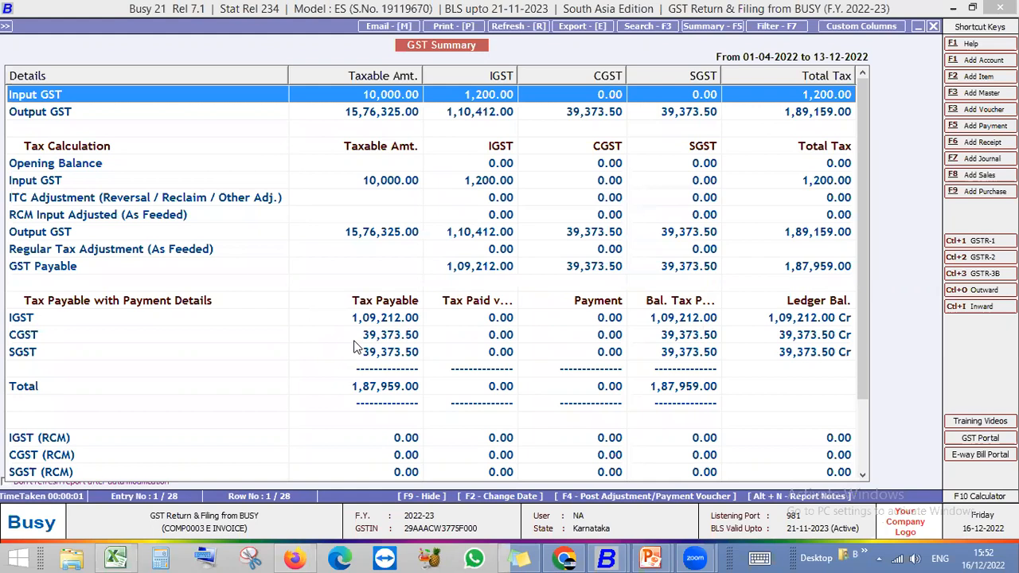
{"action": "key", "text": "Escape"}
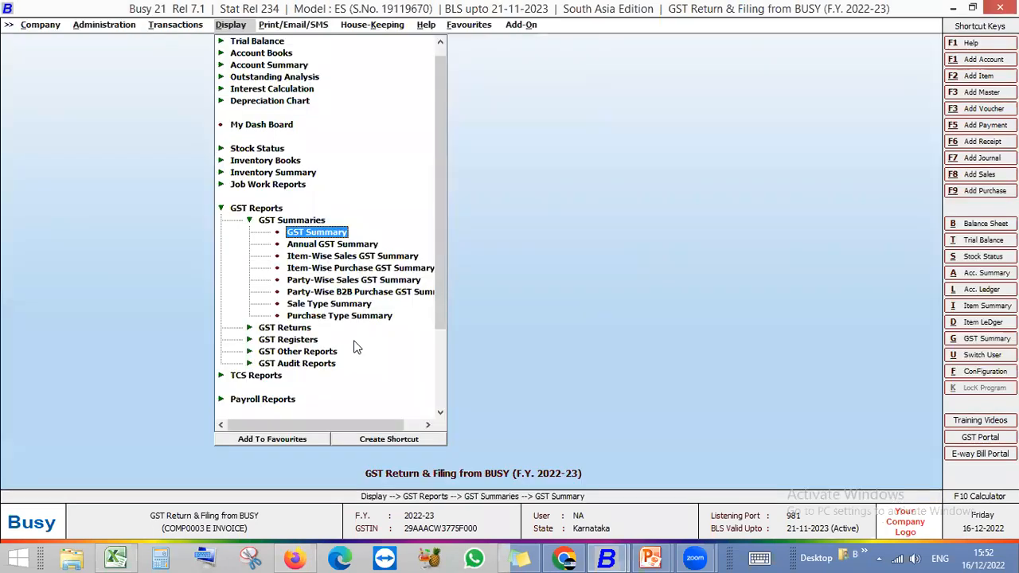
Step: Expand the GST Returns group and look through the returns from IFF to GSTR-3B and GSTR-6
{"action": "key", "text": "Left"}
{"action": "key", "text": "Down"}
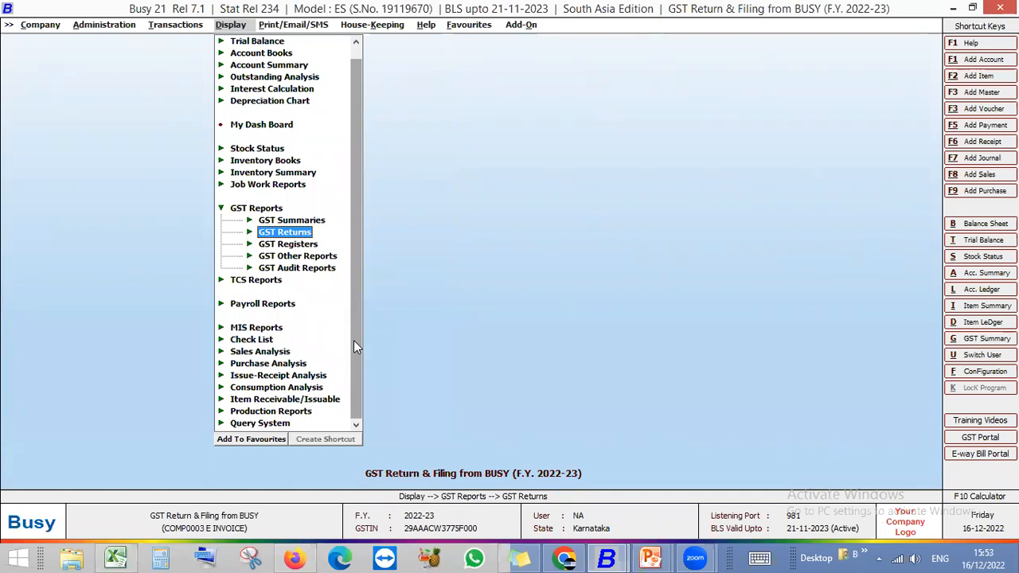
{"action": "key", "text": "Right"}
{"action": "key", "text": "Down"}
{"action": "key", "text": "Down"}
{"action": "key", "text": "Down"}
{"action": "key", "text": "Down"}
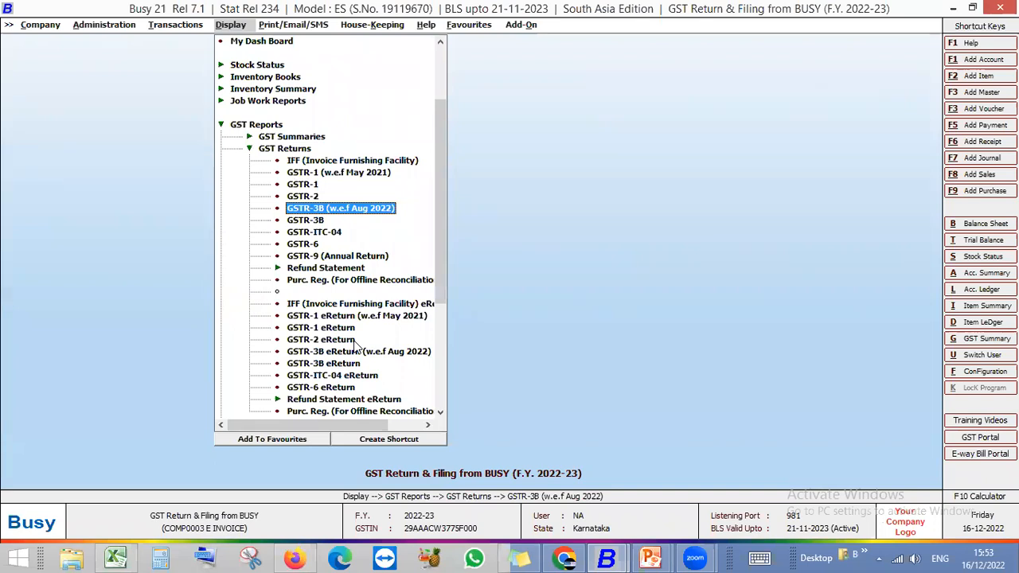
{"action": "key", "text": "Down"}
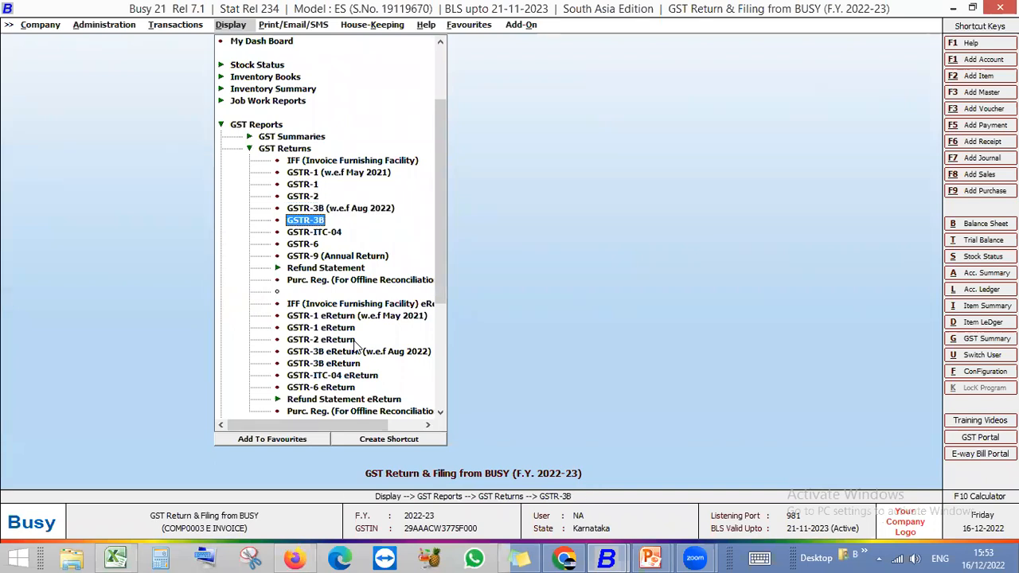
{"action": "key", "text": "Down"}
{"action": "key", "text": "Down"}
Step: Open the report generation options for GSTR-1 eReturn (w.e.f May 2021)
{"action": "left_click", "coordinate": [354, 341]}
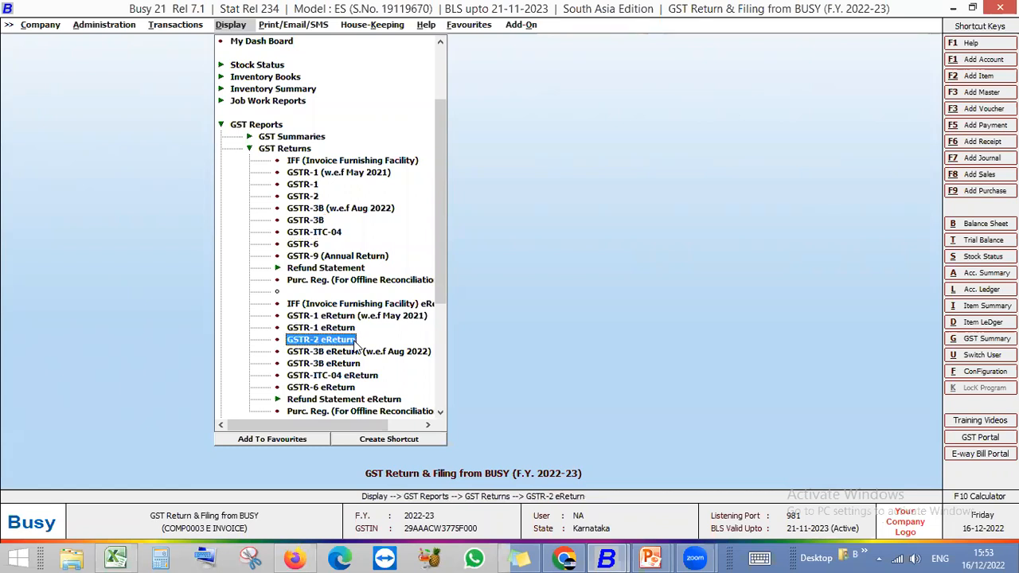
{"action": "key", "text": "Up"}
{"action": "key", "text": "Up"}
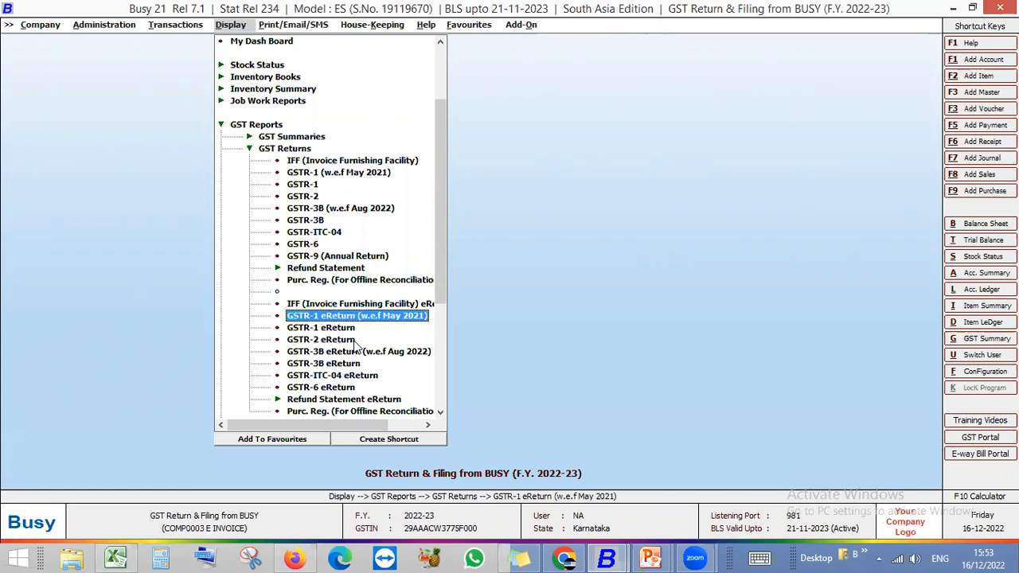
{"action": "left_click", "coordinate": [352, 340]}
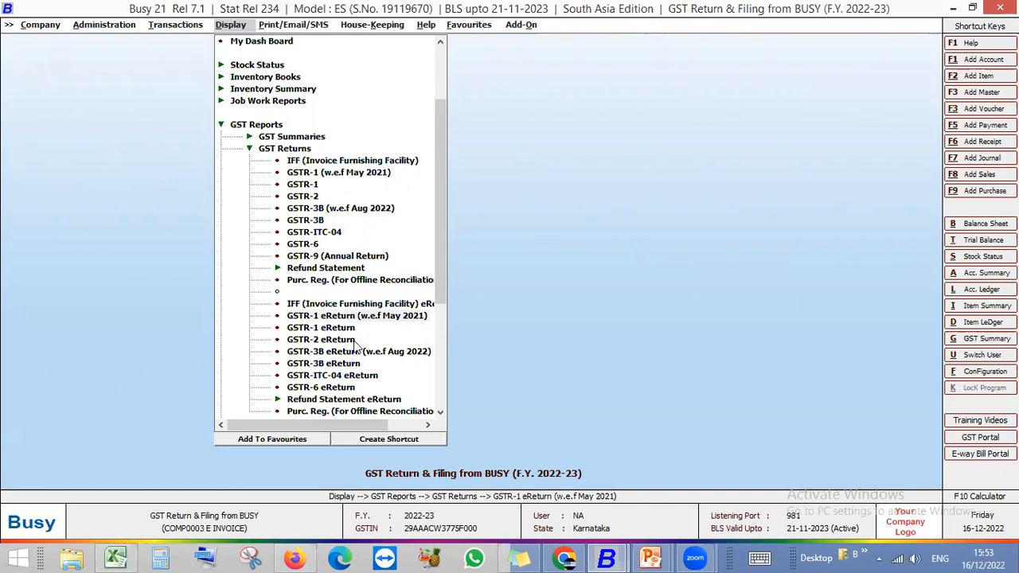
{"action": "key", "text": "Return"}
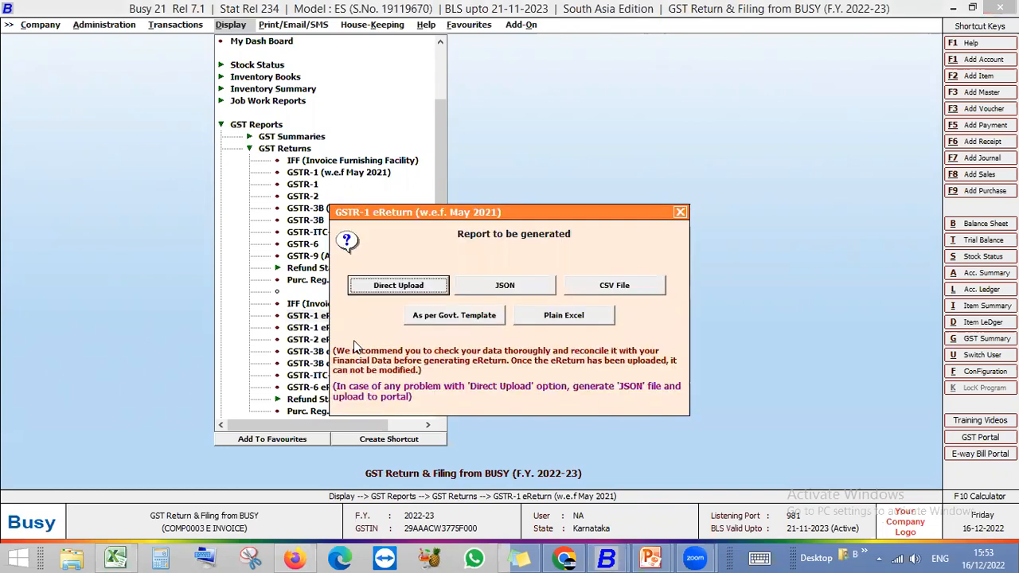
Step: Choose Direct Upload as the way to generate the GSTR-1 eReturn
{"action": "key", "text": "Right"}
{"action": "key", "text": "Left"}
{"action": "key", "text": "Return"}
{"action": "key", "text": "Return"}
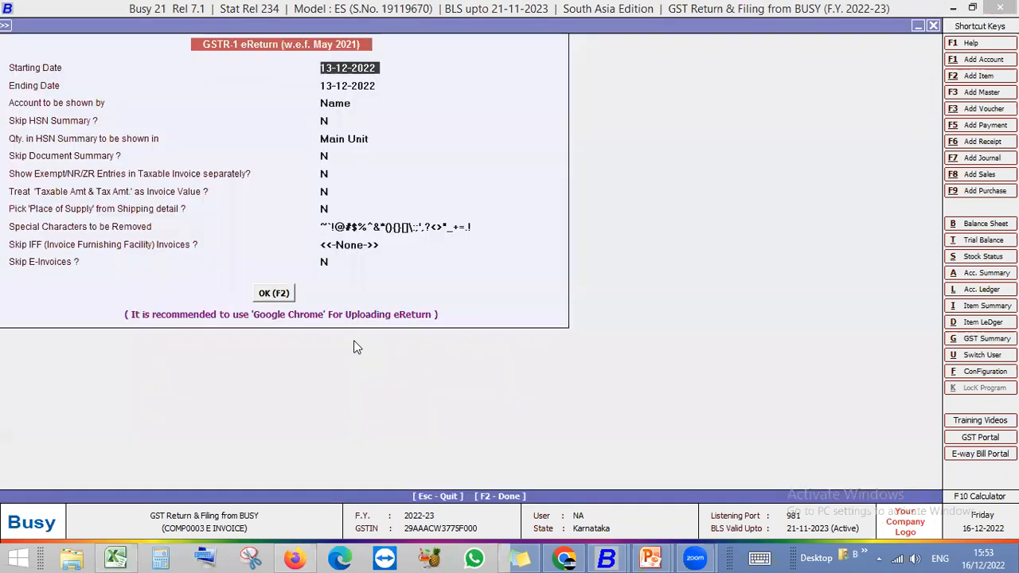
Step: Set the eReturn's starting date to 01-04-2022, keep the remaining options at their defaults and accept them
{"action": "type", "text": "01.04"}
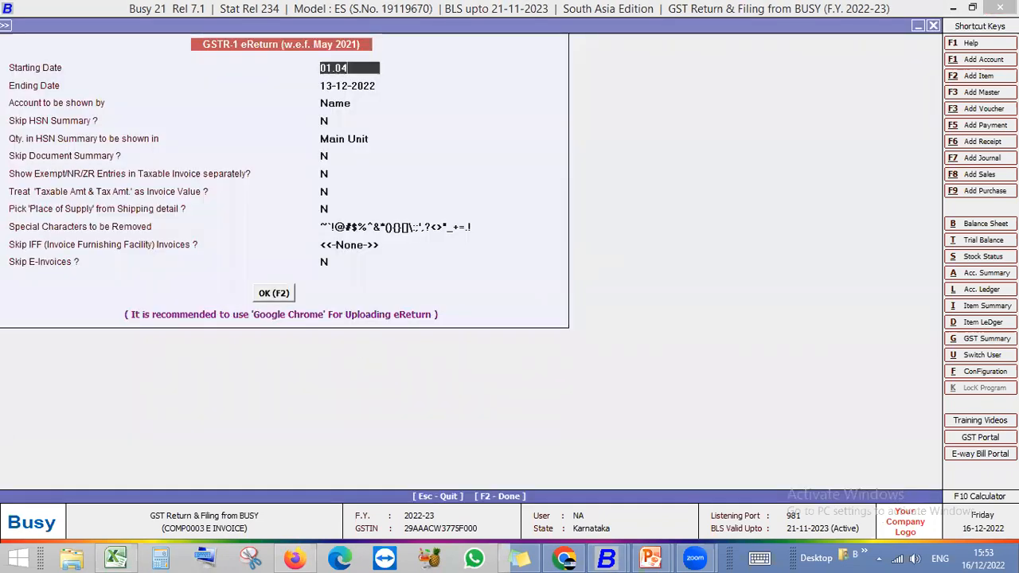
{"action": "key", "text": "Return"}
{"action": "key", "text": "Return"}
{"action": "key", "text": "Return"}
{"action": "key", "text": "Return"}
{"action": "key", "text": "Return"}
{"action": "key", "text": "Return"}
{"action": "key", "text": "Return"}
{"action": "key", "text": "Return"}
{"action": "key", "text": "Return"}
{"action": "key", "text": "Return"}
{"action": "key", "text": "Return"}
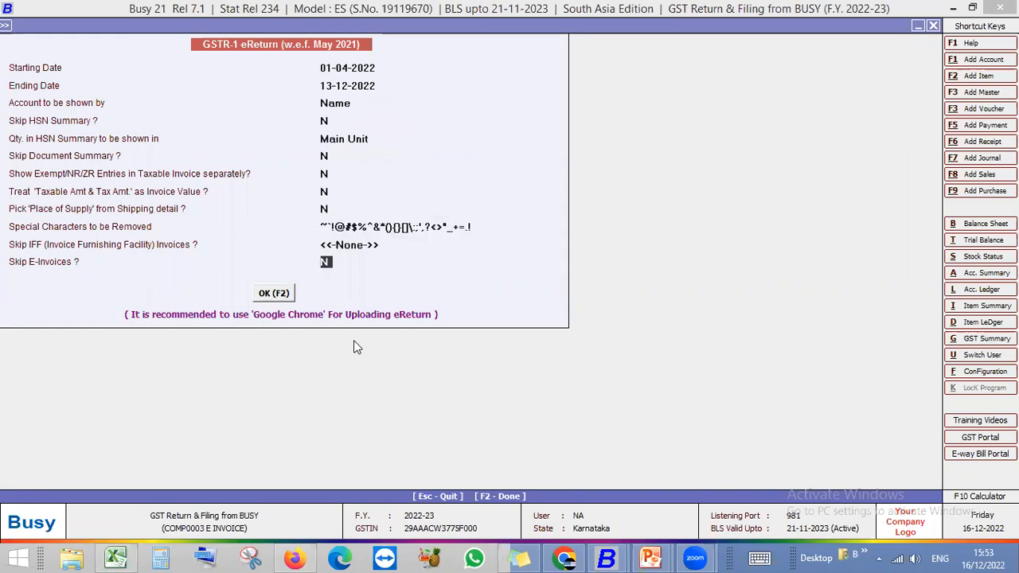
{"action": "key", "text": "Return"}
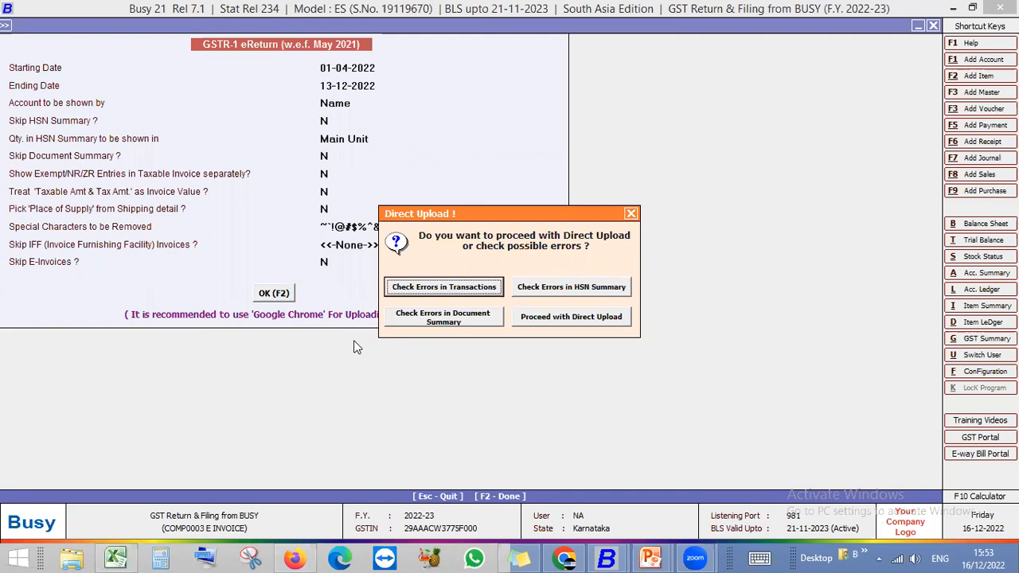
Step: Check the return data for possible errors in the transactions, the HSN summary and the document summary
{"action": "key", "text": "Return"}
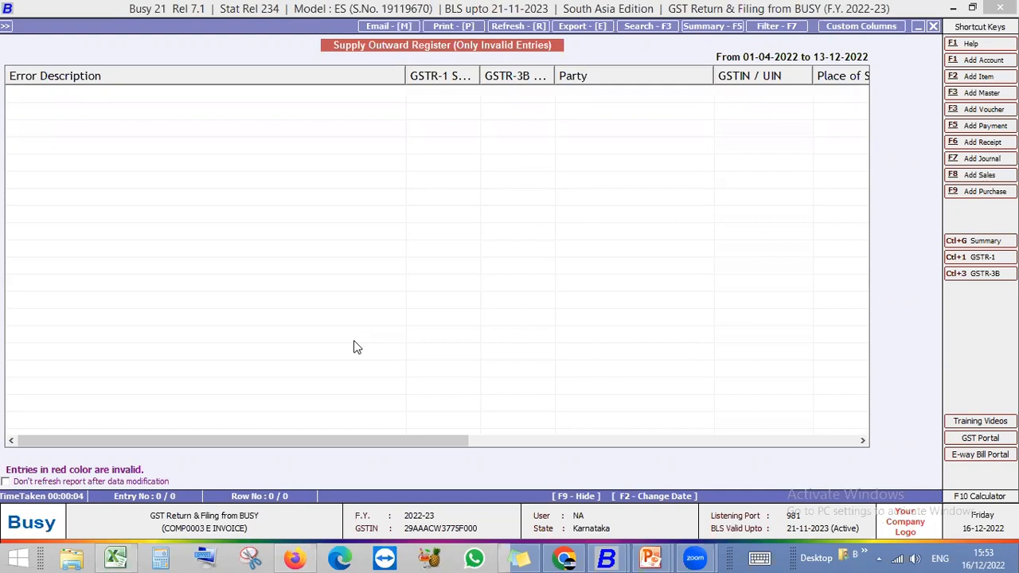
{"action": "key", "text": "Escape"}
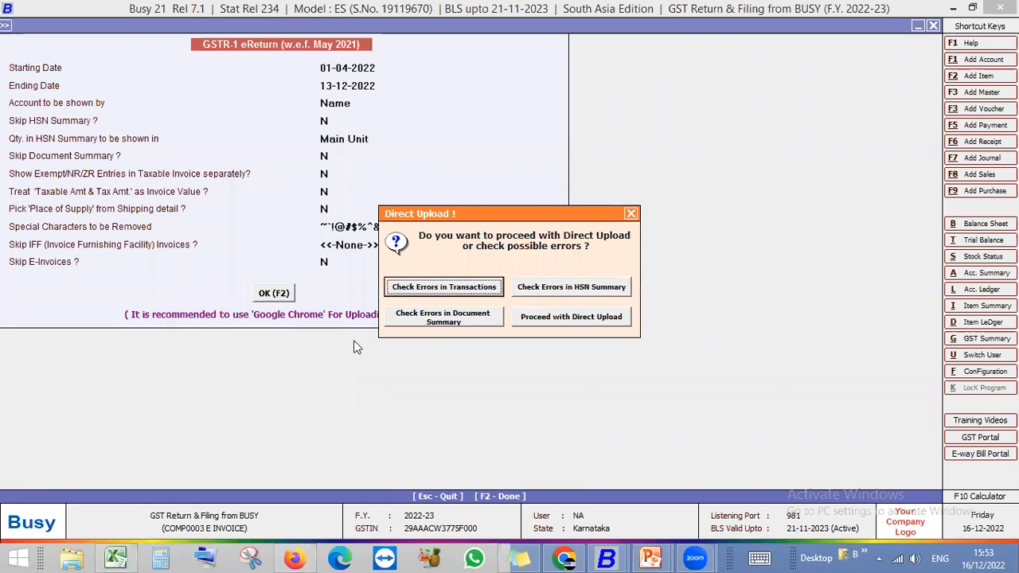
{"action": "key", "text": "Right"}
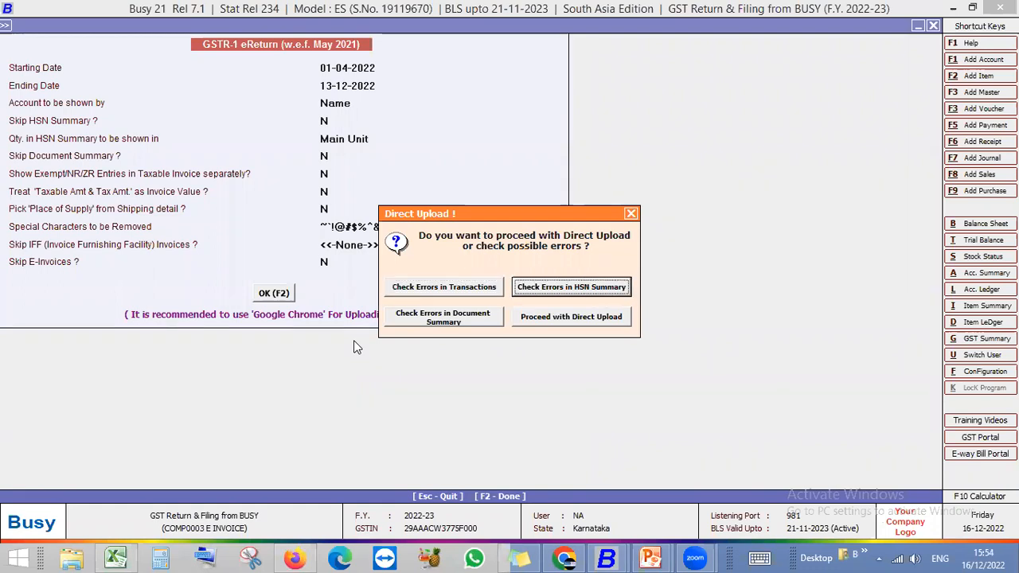
{"action": "key", "text": "Escape"}
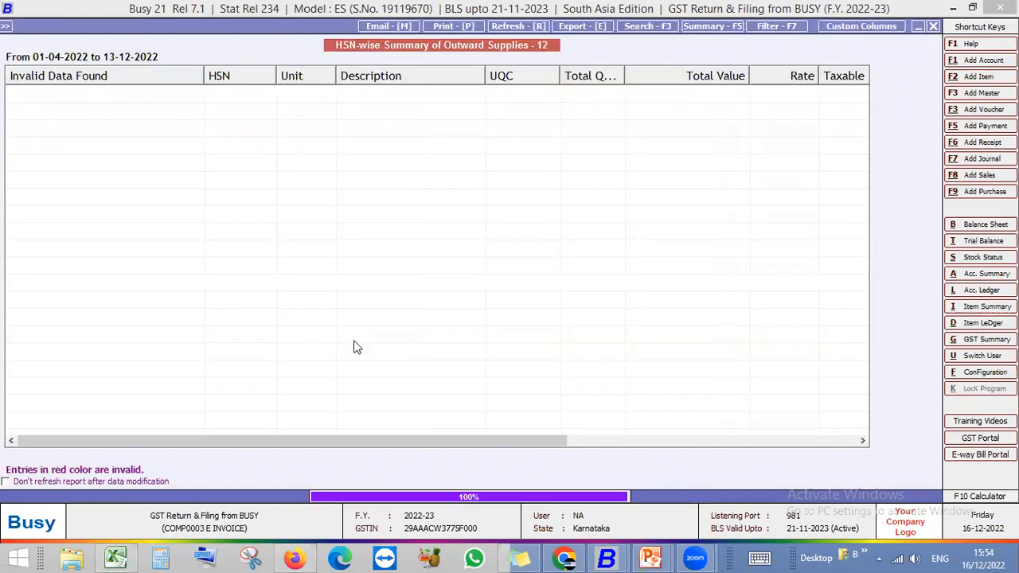
{"action": "key", "text": "Escape"}
{"action": "key", "text": "Tab"}
{"action": "key", "text": "Tab"}
{"action": "key", "text": "Return"}
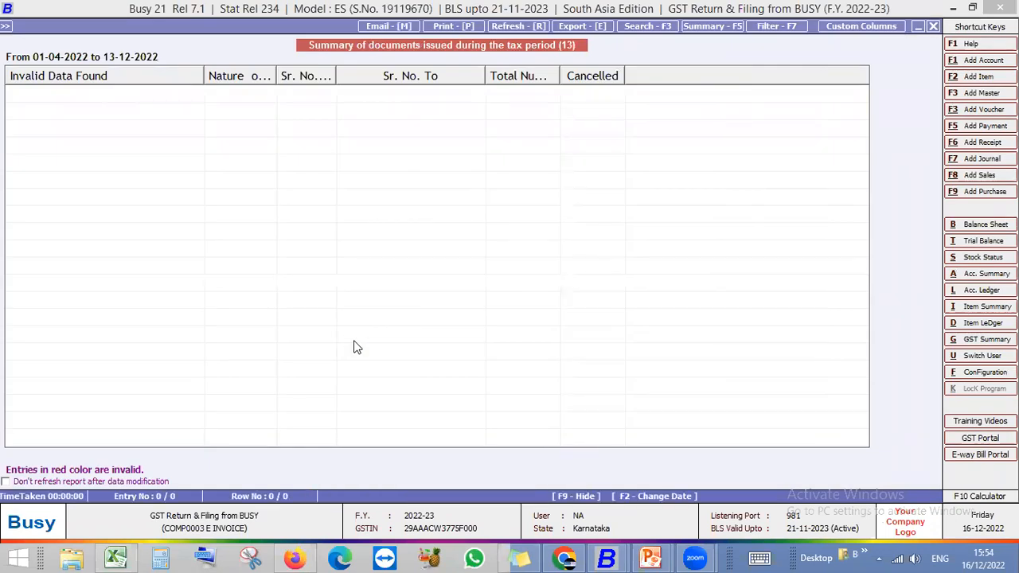
{"action": "key", "text": "Escape"}
Step: Try to proceed with the direct upload, requesting a GSTR-1 OTP, and quit without entering it
{"action": "key", "text": "Tab"}
{"action": "key", "text": "Tab"}
{"action": "key", "text": "Tab"}
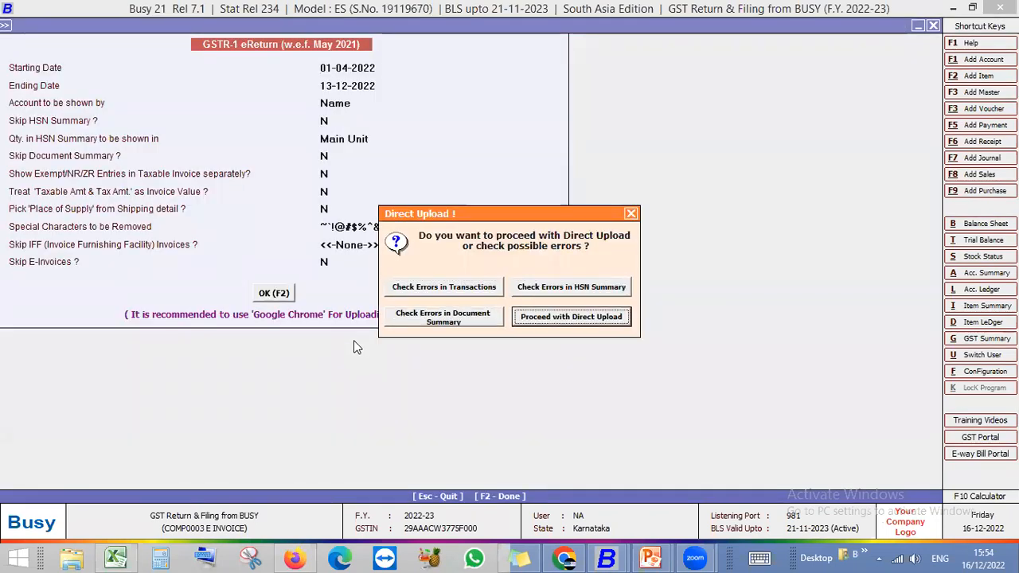
{"action": "key", "text": "Return"}
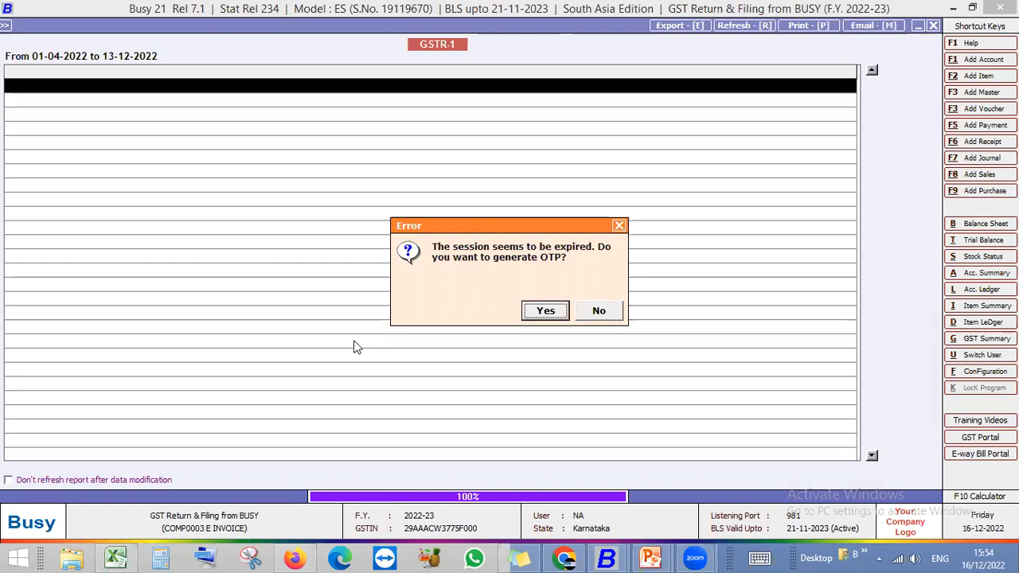
{"action": "key", "text": "Return"}
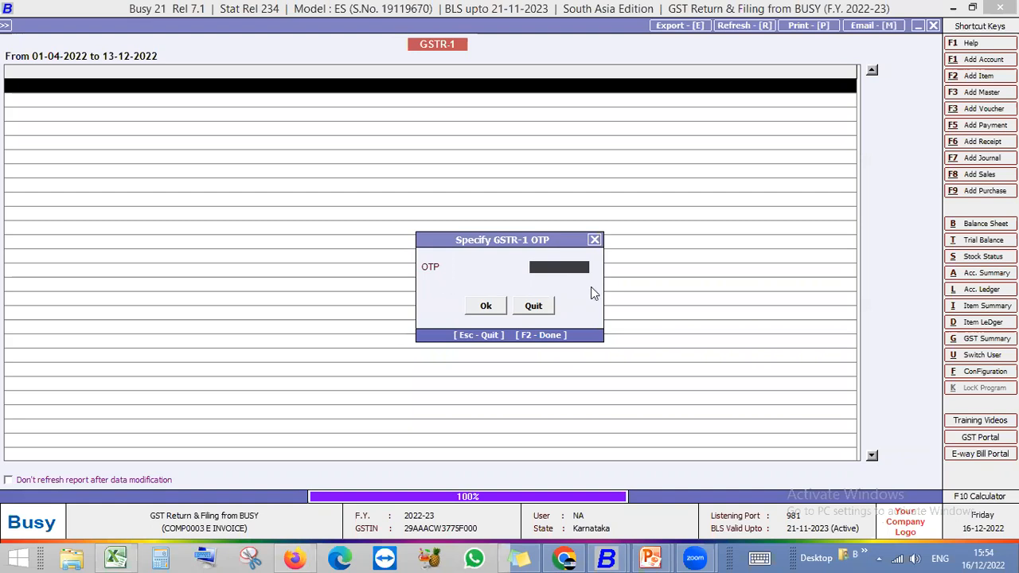
{"action": "left_click", "coordinate": [535, 307]}
{"action": "left_click", "coordinate": [608, 307]}
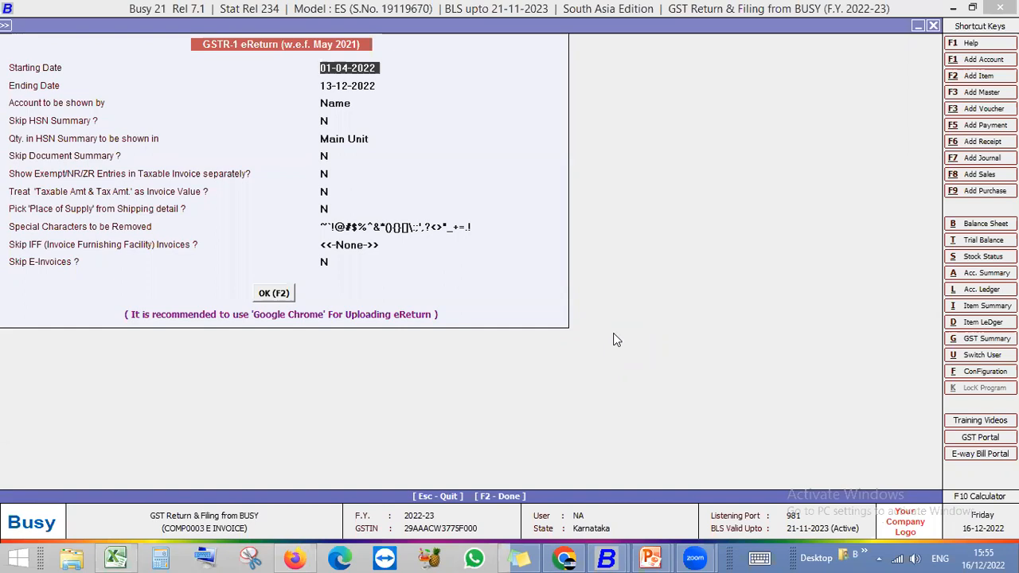
{"action": "key", "text": "Escape"}
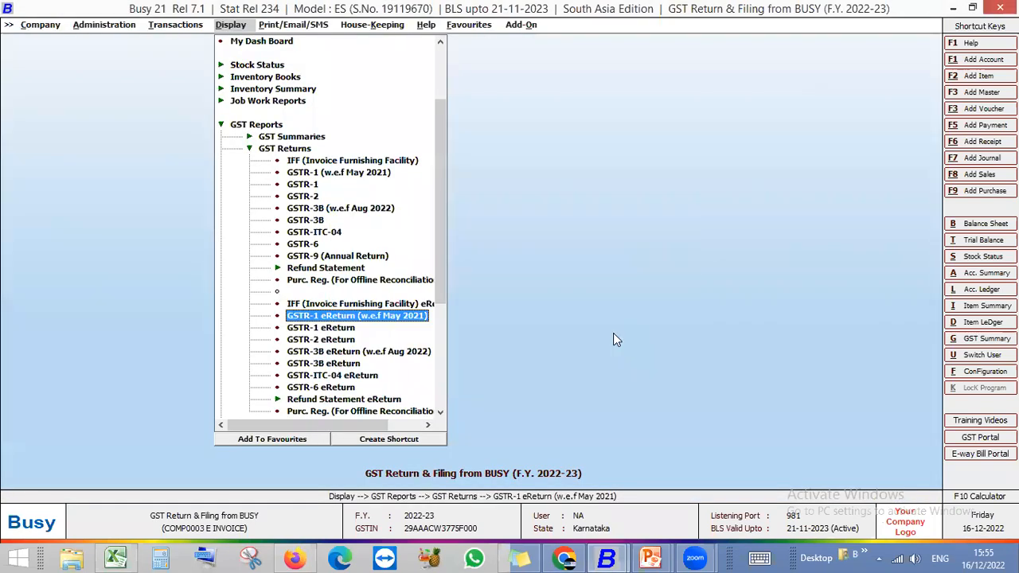
Step: Examine the output formats offered for GSTR-3B eReturn (w.e.f Aug 2022) and close the options
{"action": "key", "text": "Down"}
{"action": "key", "text": "Down"}
{"action": "key", "text": "Down"}
{"action": "key", "text": "Return"}
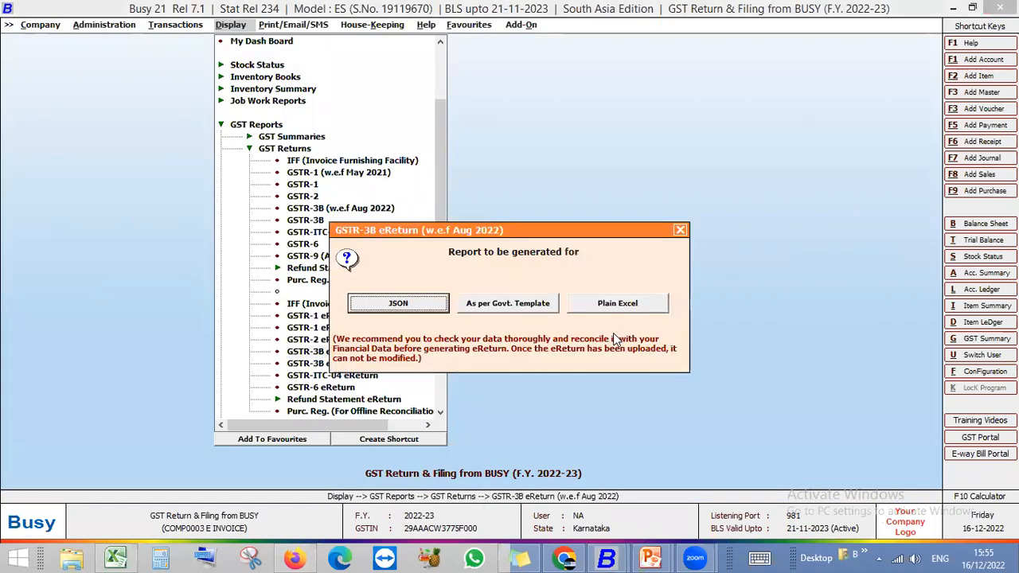
{"action": "key", "text": "Right"}
{"action": "key", "text": "Left"}
{"action": "key", "text": "Right"}
{"action": "key", "text": "Right"}
{"action": "key", "text": "Left"}
{"action": "key", "text": "Left"}
{"action": "key", "text": "Escape"}
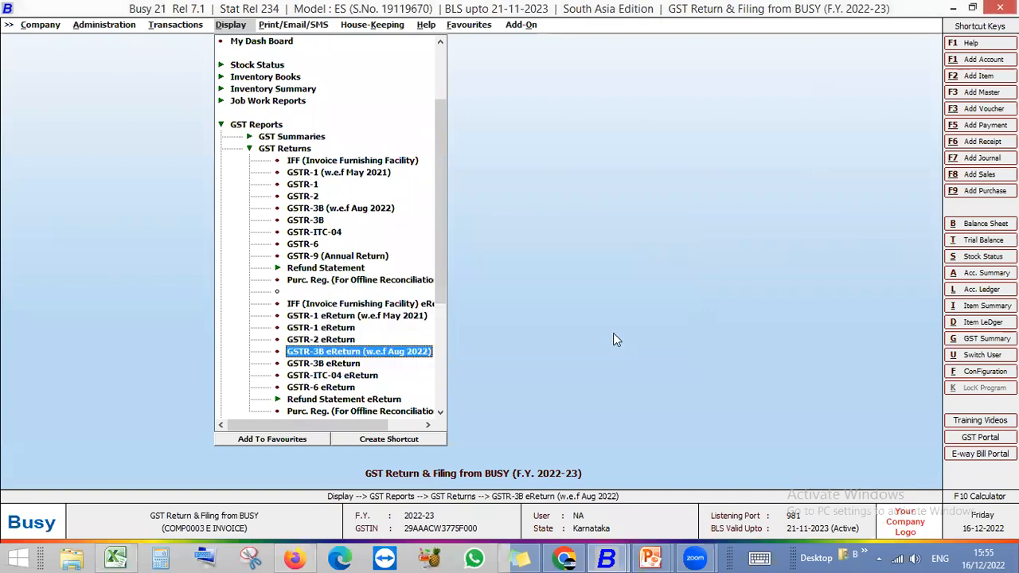
Step: Look at the GSTR-3B eReturn entry and go through the GSTR-3B output formats as far as Plain Excel
{"action": "key", "text": "Down"}
{"action": "key", "text": "Return"}
{"action": "key", "text": "Escape"}
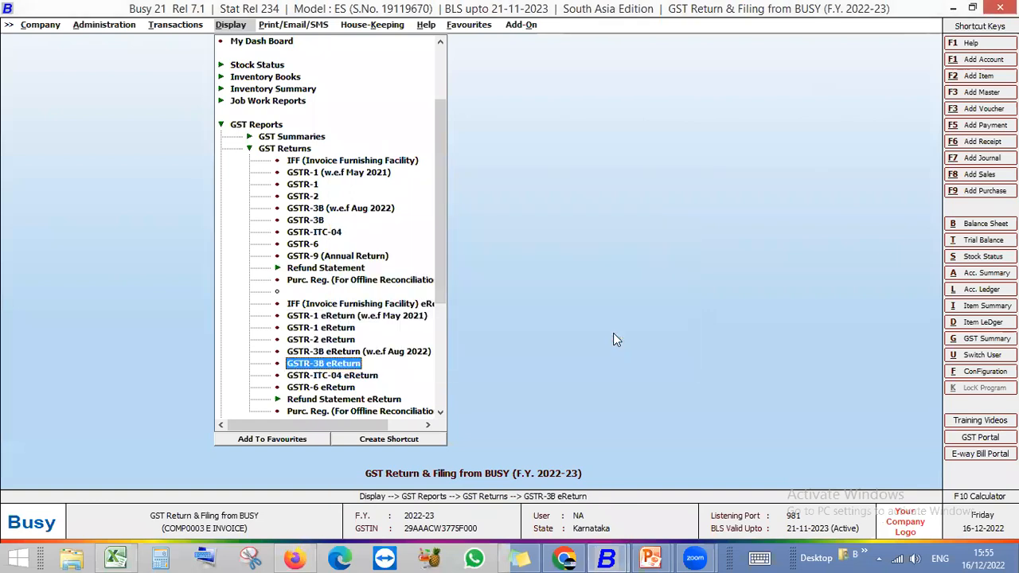
{"action": "key", "text": "Down"}
{"action": "key", "text": "Return"}
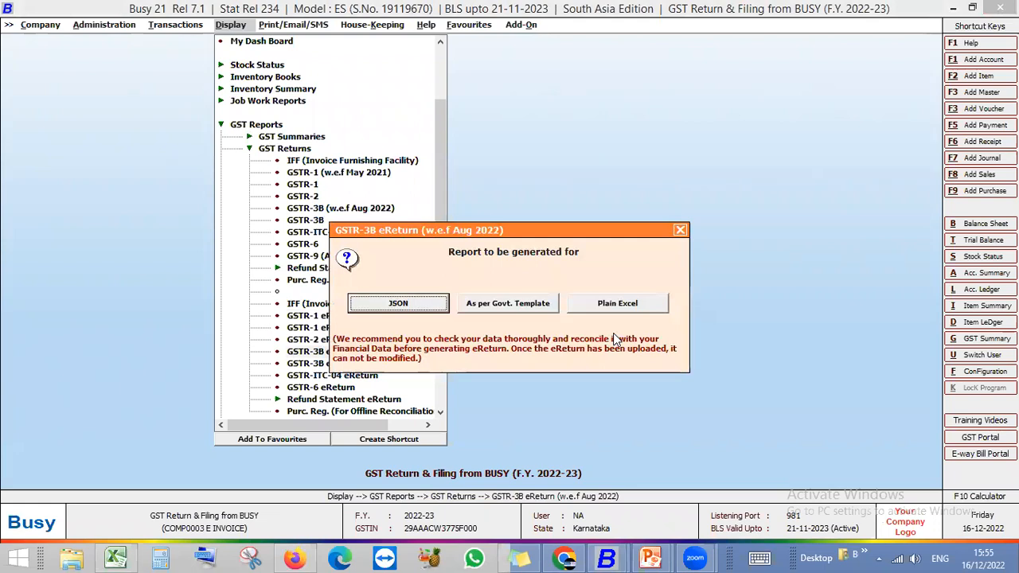
{"action": "key", "text": "Right"}
{"action": "key", "text": "Right"}
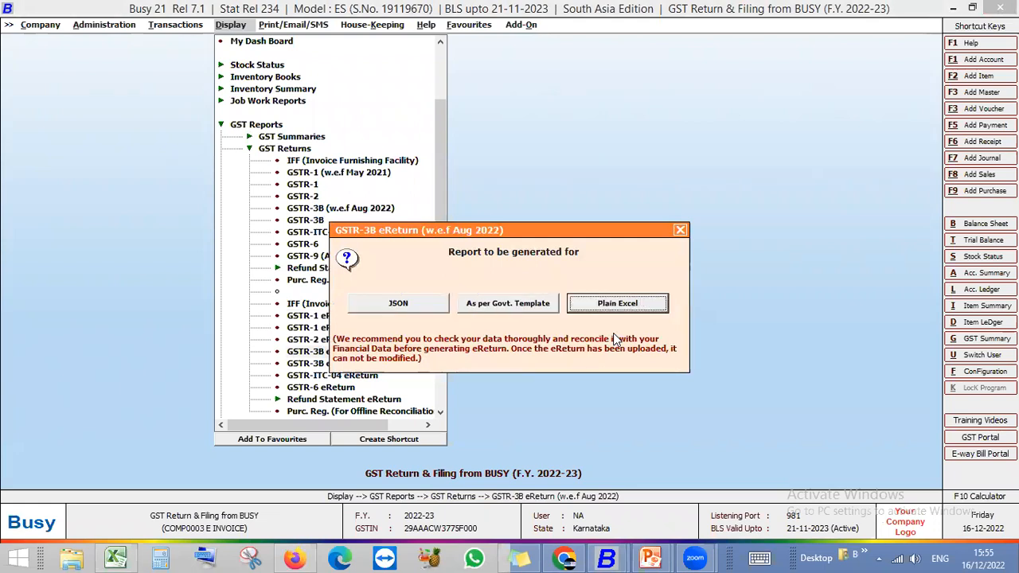
{"action": "key", "text": "Escape"}
Step: Choose JSON as the output for GSTR-1 eReturn (w.e.f May 2021)
{"action": "key", "text": "Up"}
{"action": "key", "text": "Up"}
{"action": "key", "text": "Up"}
{"action": "key", "text": "Return"}
{"action": "key", "text": "Right"}
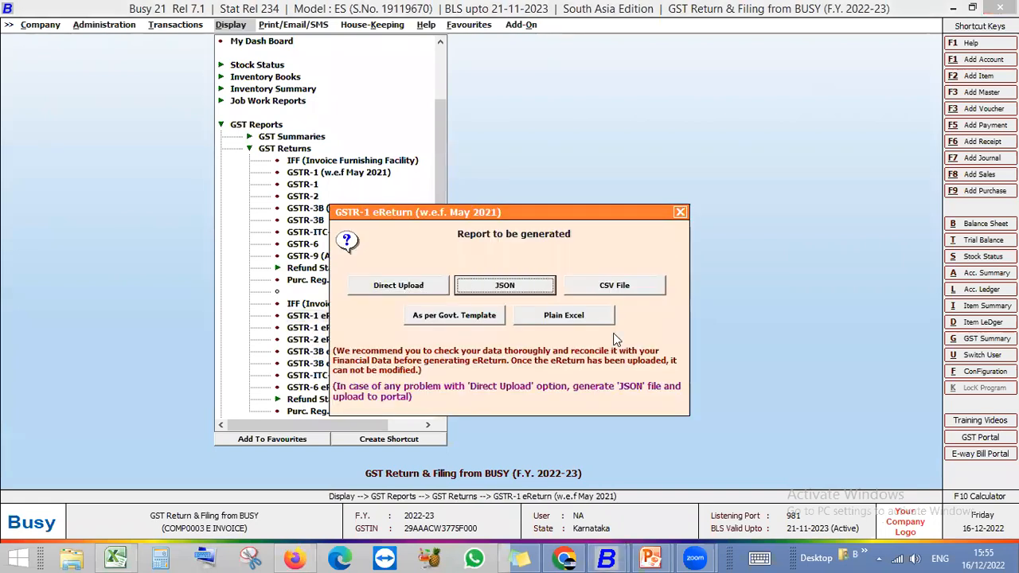
{"action": "key", "text": "Return"}
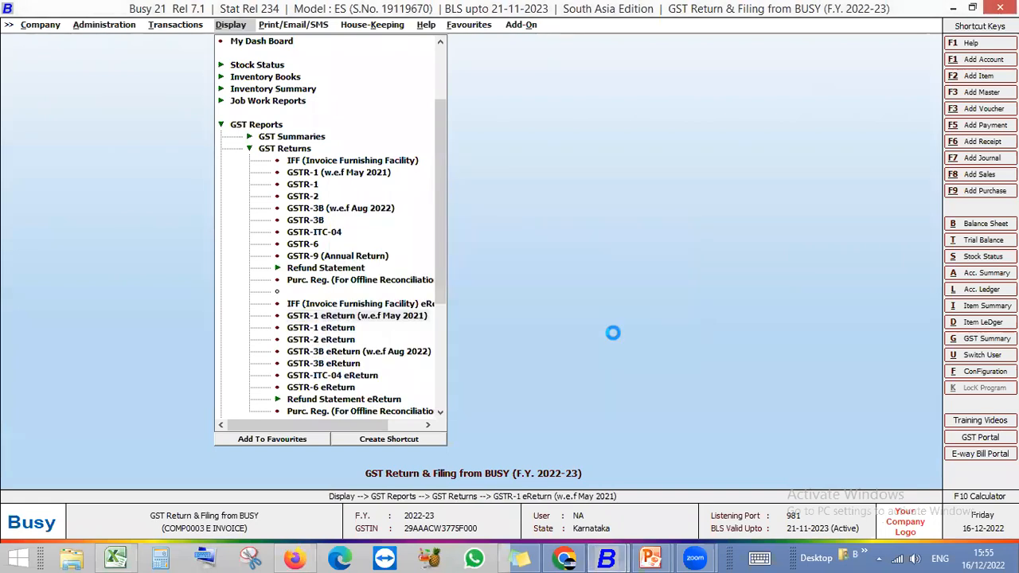
Step: Accept the JSON eReturn options with the period 01-04-2022 to 13-12-2022 and the file path C:\BusyWin
{"action": "key", "text": "Return"}
{"action": "key", "text": "Return"}
{"action": "key", "text": "Return"}
{"action": "key", "text": "Return"}
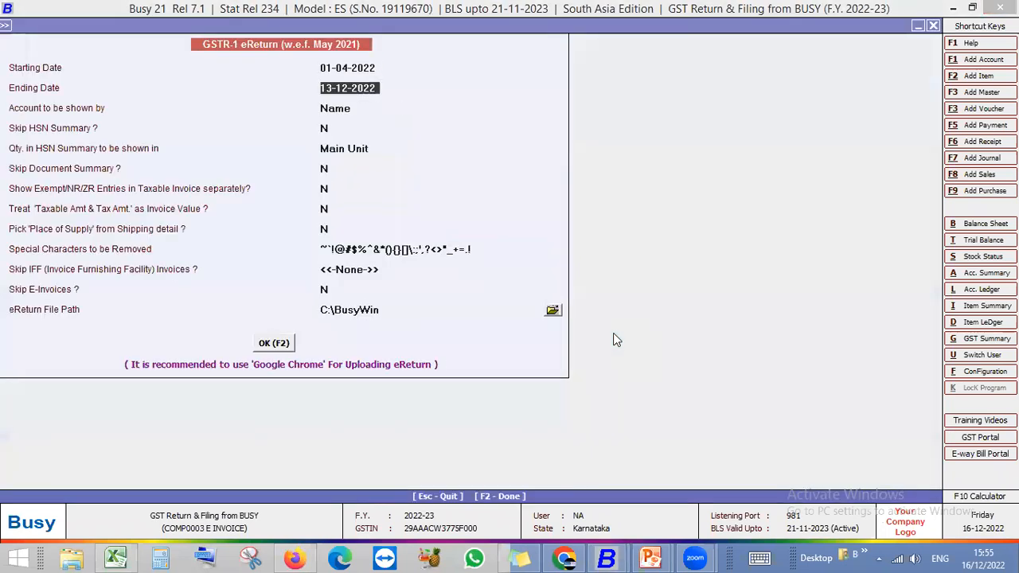
{"action": "key", "text": "Return"}
{"action": "key", "text": "Return"}
{"action": "key", "text": "Return"}
{"action": "key", "text": "Return"}
{"action": "key", "text": "Return"}
{"action": "key", "text": "Return"}
{"action": "key", "text": "Return"}
{"action": "key", "text": "Return"}
{"action": "key", "text": "Return"}
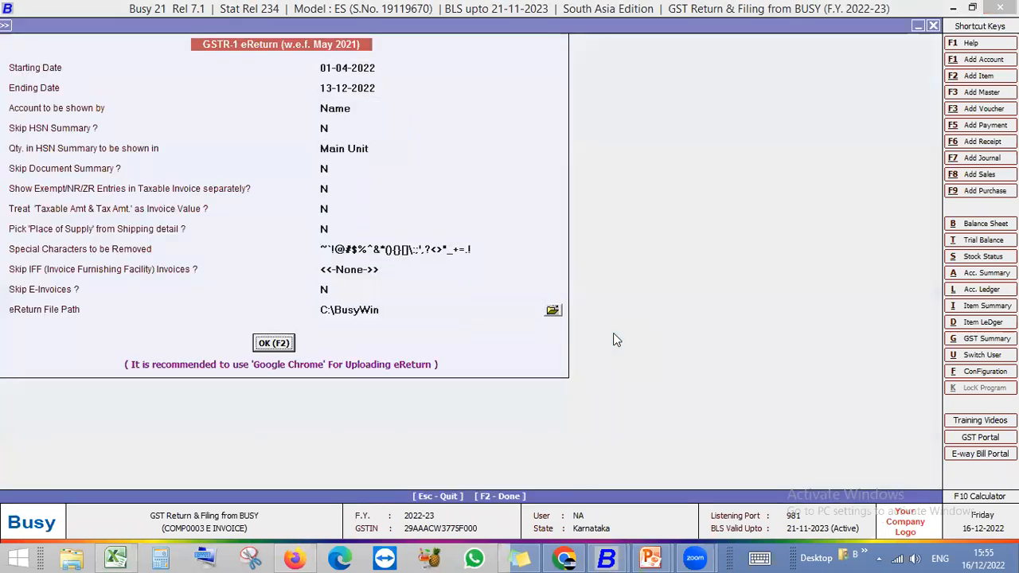
{"action": "left_click", "coordinate": [397, 311]}
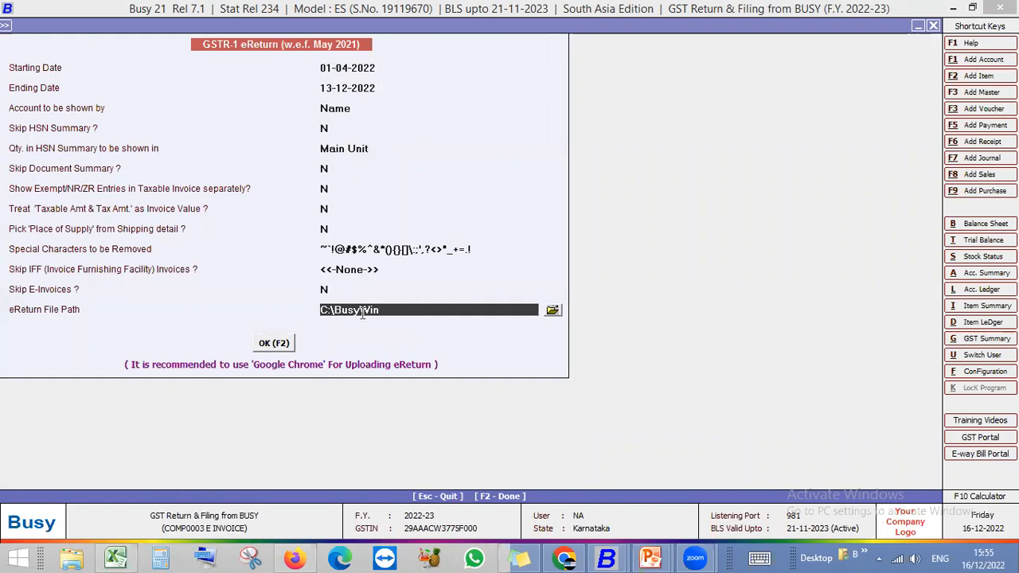
{"action": "key", "text": "Return"}
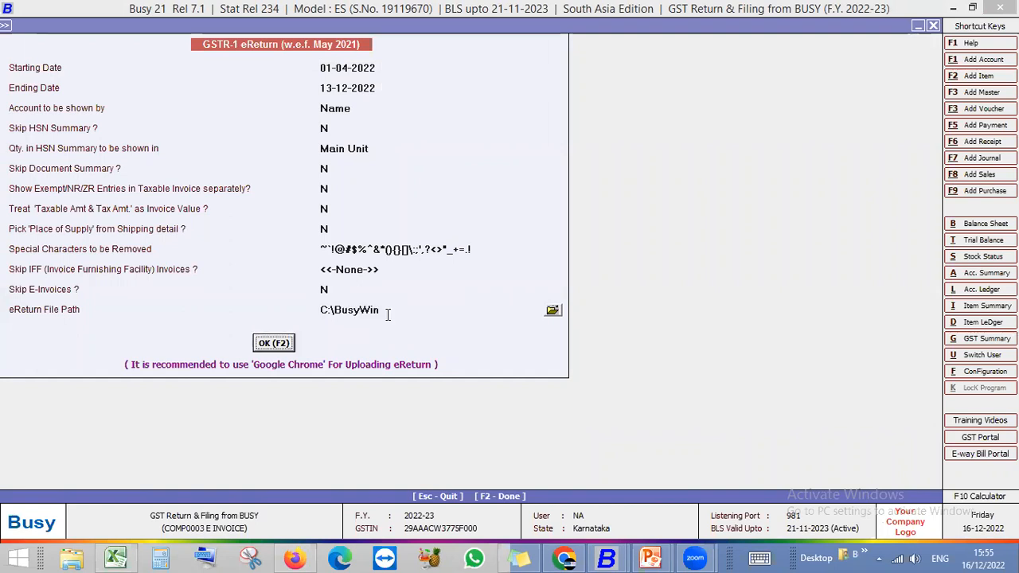
{"action": "key", "text": "Return"}
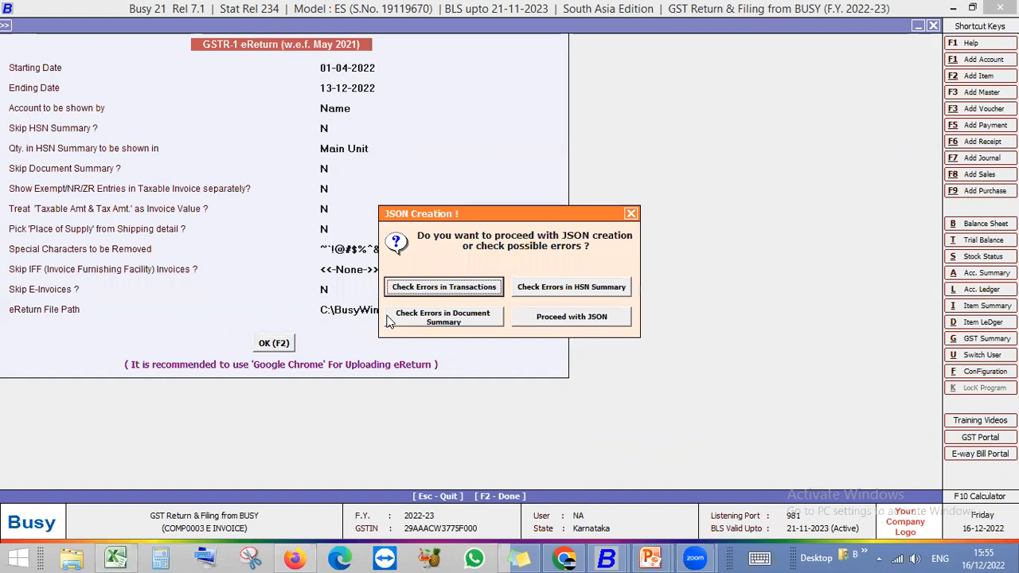
Step: Proceed with creating the GSTR-1 JSON file without running the error checks, and dismiss the completion message
{"action": "key", "text": "Tab"}
{"action": "key", "text": "Tab"}
{"action": "key", "text": "Tab"}
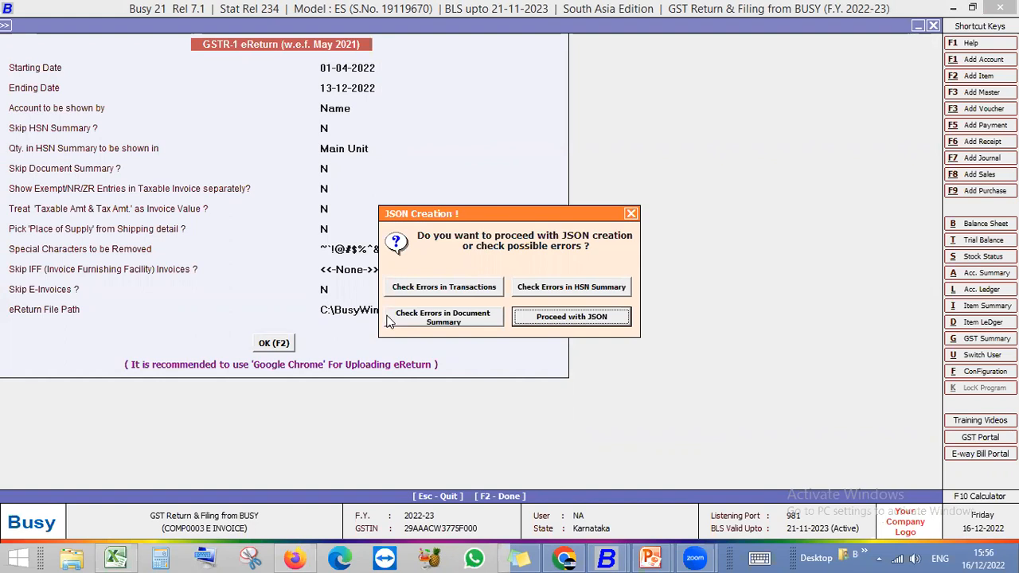
{"action": "key", "text": "Return"}
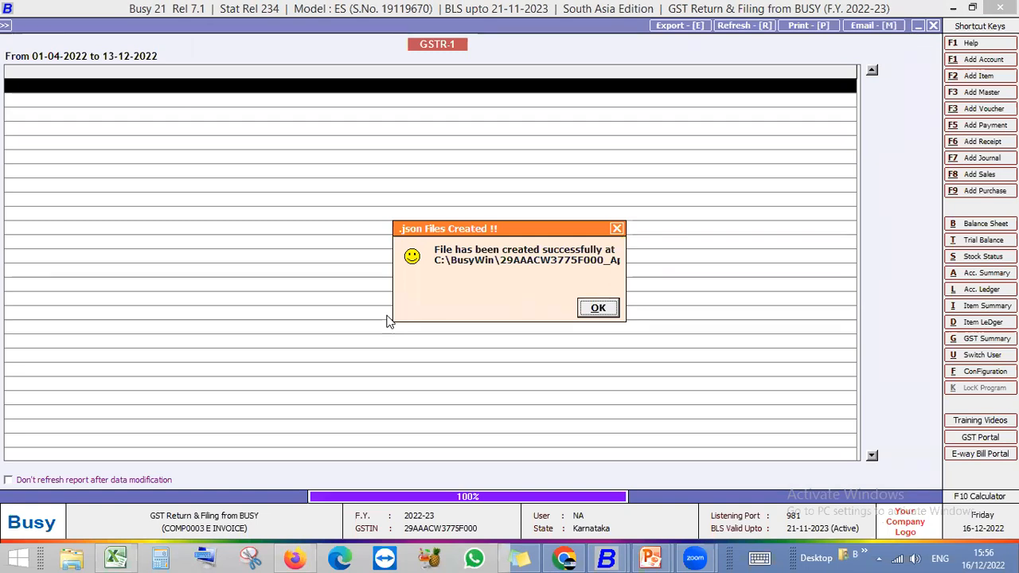
{"action": "key", "text": "Return"}
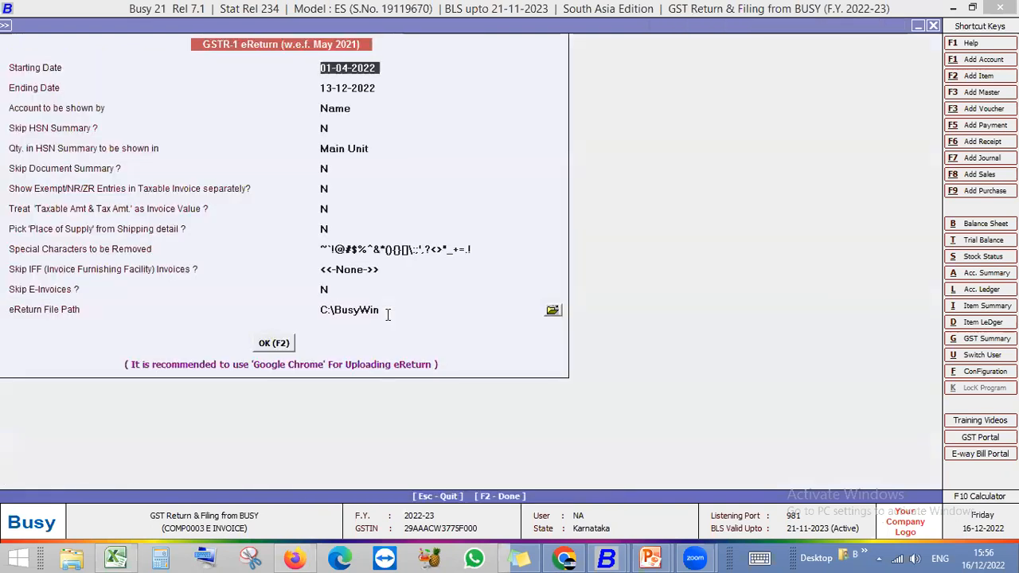
Step: Return to the GSTR-1 eReturn generation choices and select CSV File as the output
{"action": "key", "text": "F2"}
{"action": "key", "text": "Right"}
{"action": "key", "text": "Right"}
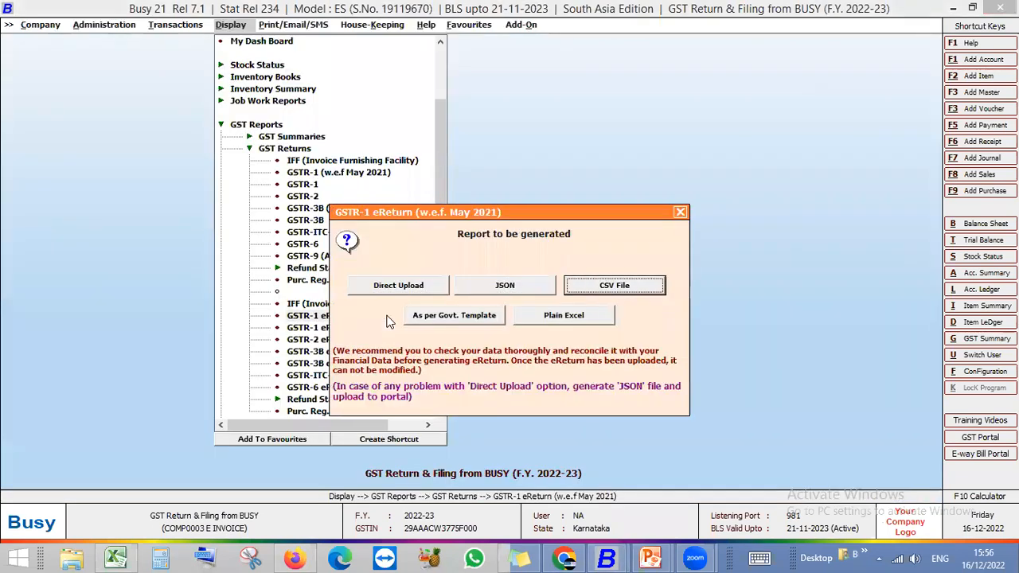
{"action": "key", "text": "Return"}
{"action": "left_click", "coordinate": [389, 318]}
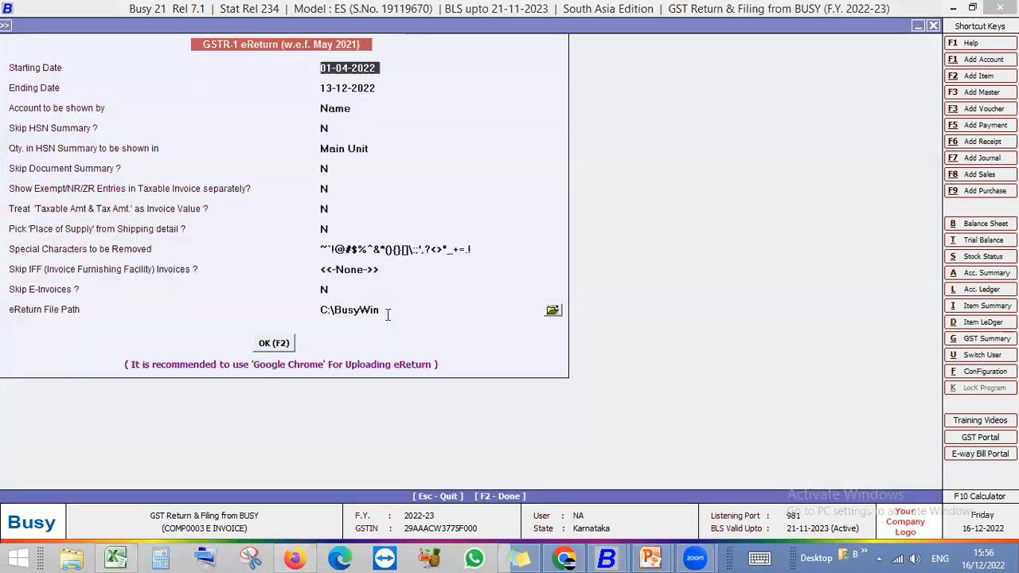
Step: Select a different folder under C:\Users as the eReturn file path and accept the CSV options
{"action": "left_click", "coordinate": [552, 310]}
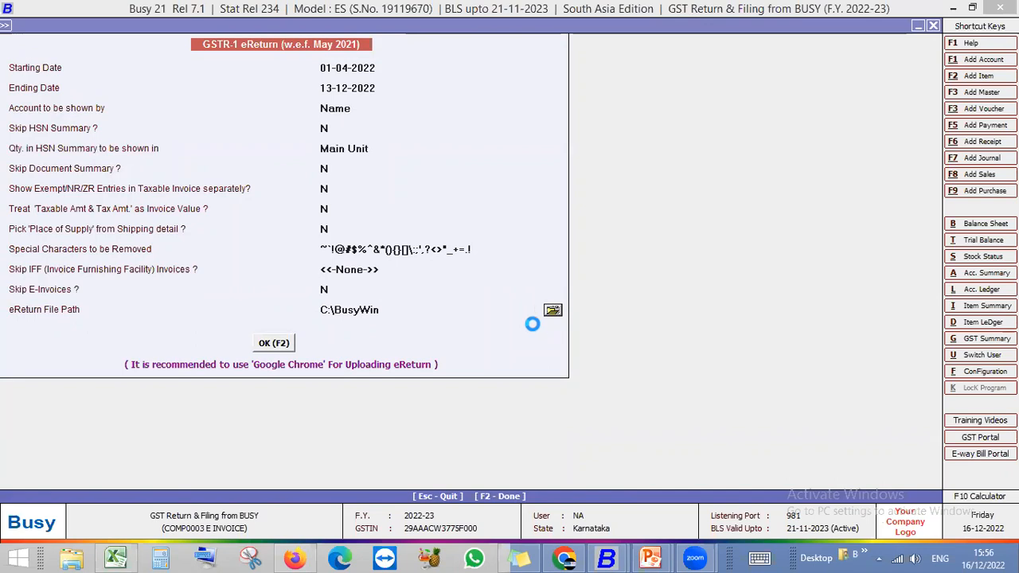
{"action": "left_click", "coordinate": [460, 244]}
{"action": "left_click", "coordinate": [527, 375]}
{"action": "left_click", "coordinate": [275, 343]}
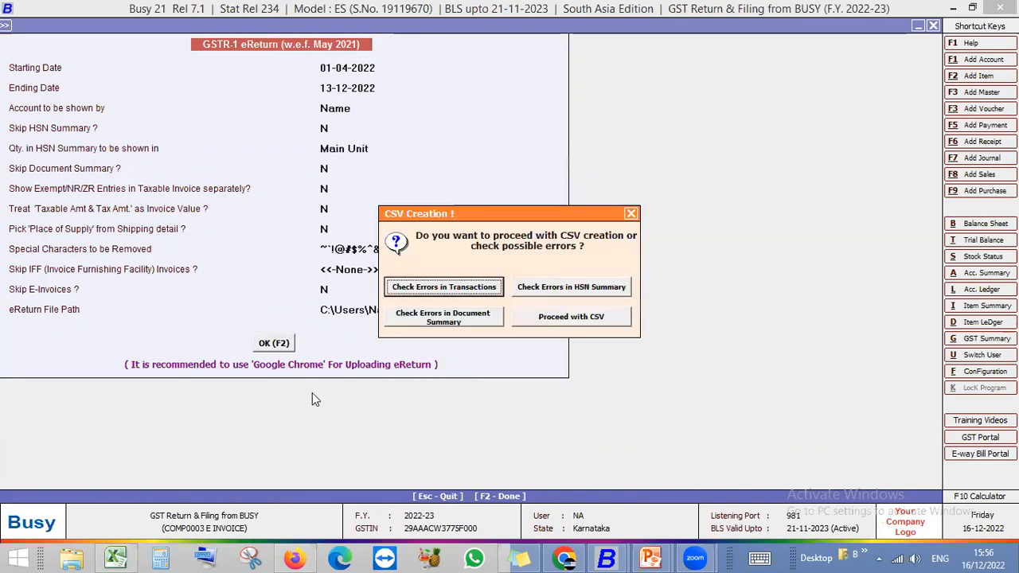
Step: Proceed with creating the GSTR-1 CSV files without running the error checks
{"action": "key", "text": "Tab"}
{"action": "key", "text": "Tab"}
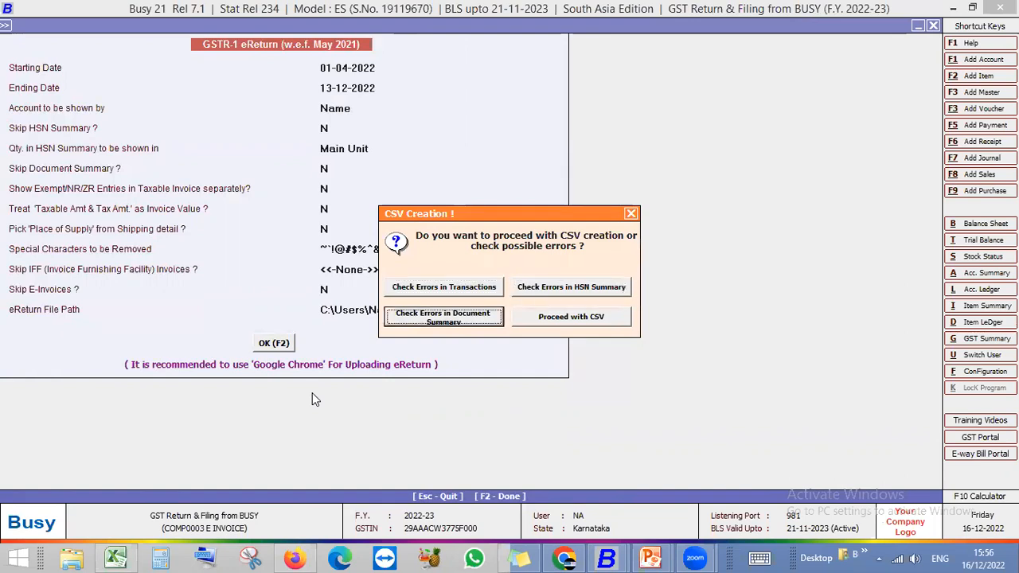
{"action": "key", "text": "Tab"}
{"action": "key", "text": "Return"}
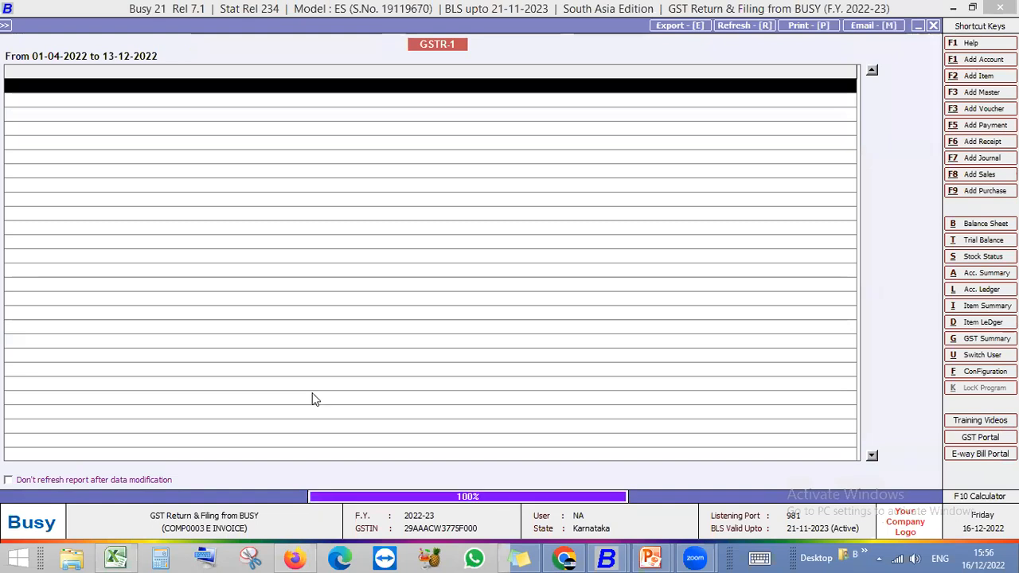
Step: Check the generated GSTR-1 CSV files on the desktop and return to BUSY's GSTR-1 eReturn generation choices
{"action": "key", "text": "Return"}
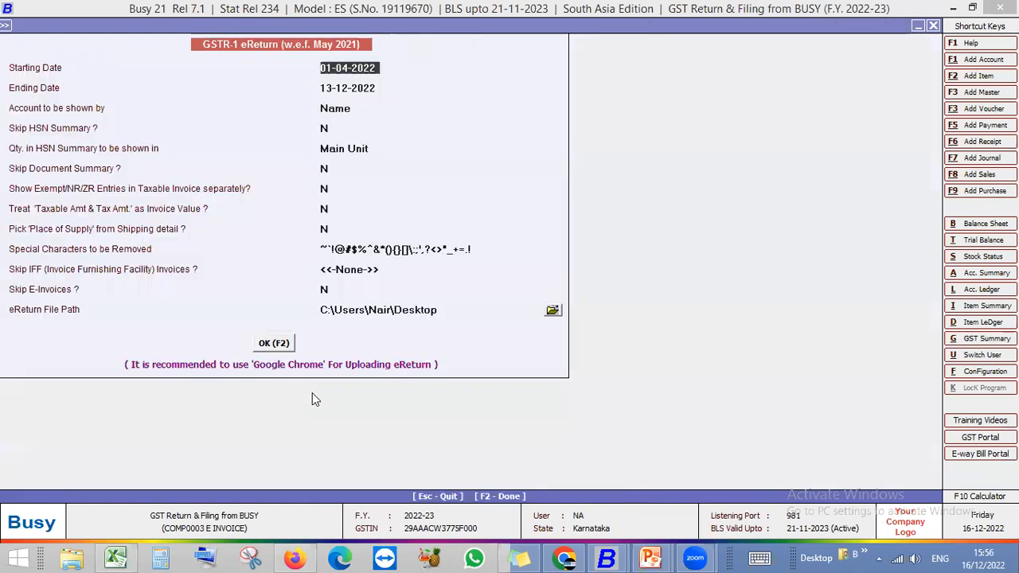
{"action": "key", "text": "super+d"}
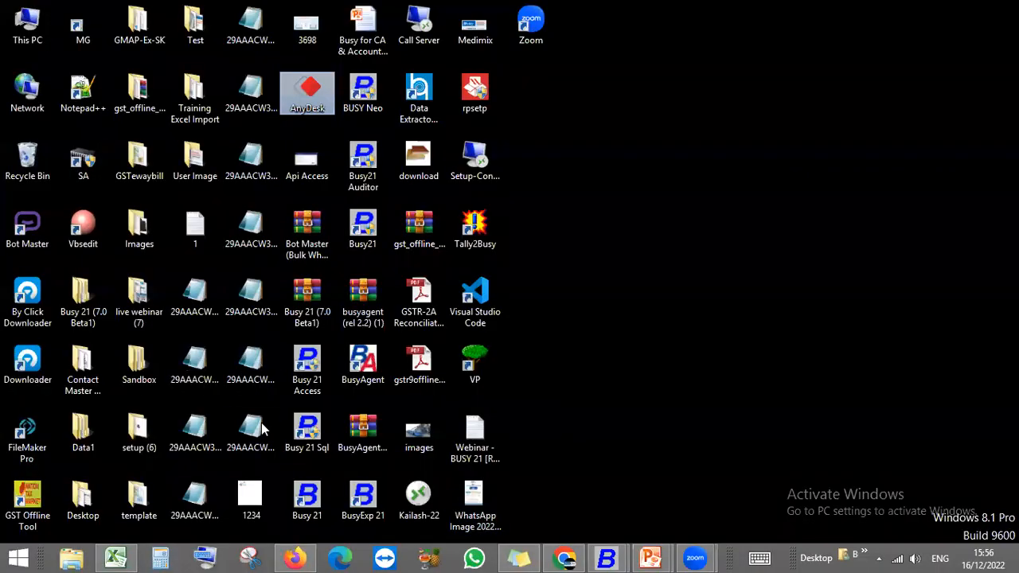
{"action": "left_click_drag", "start_coordinate": [280, 409], "coordinate": [234, 7]}
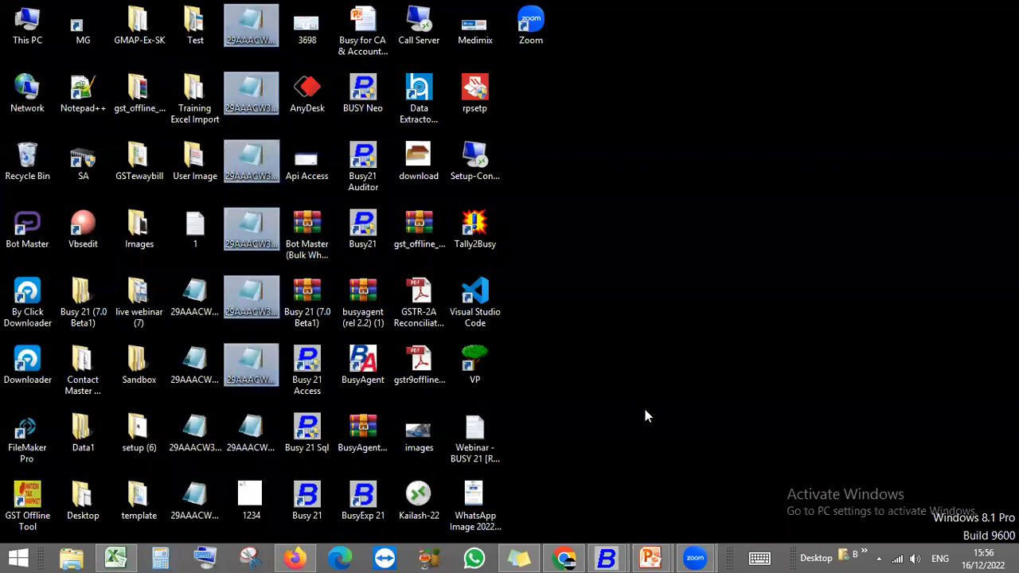
{"action": "left_click", "coordinate": [698, 556]}
{"action": "left_click", "coordinate": [745, 498]}
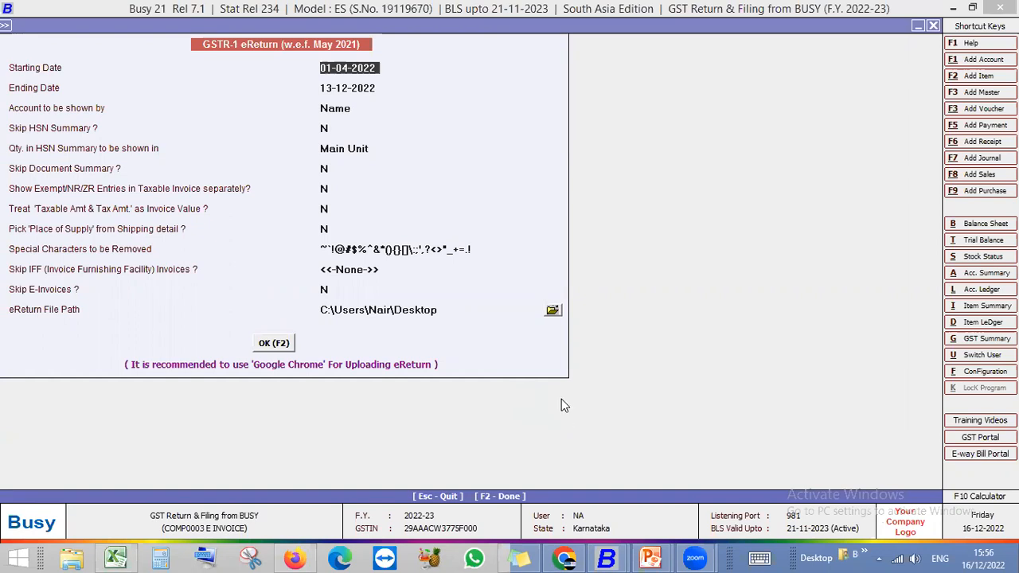
{"action": "key", "text": "F2"}
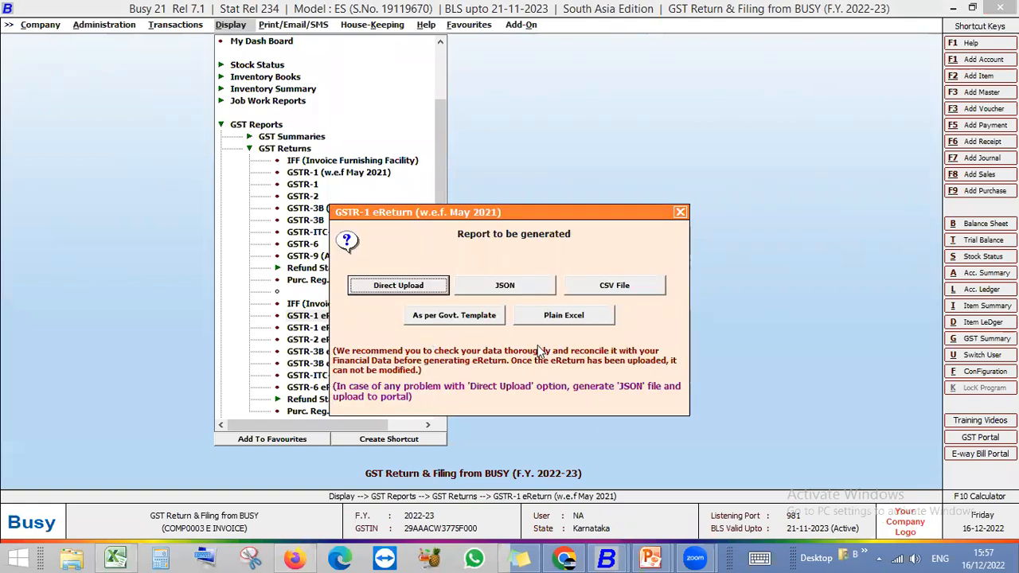
Step: Switch to Chrome and open the GST portal in a new browser tab
{"action": "left_click", "coordinate": [564, 557]}
{"action": "left_click", "coordinate": [867, 12]}
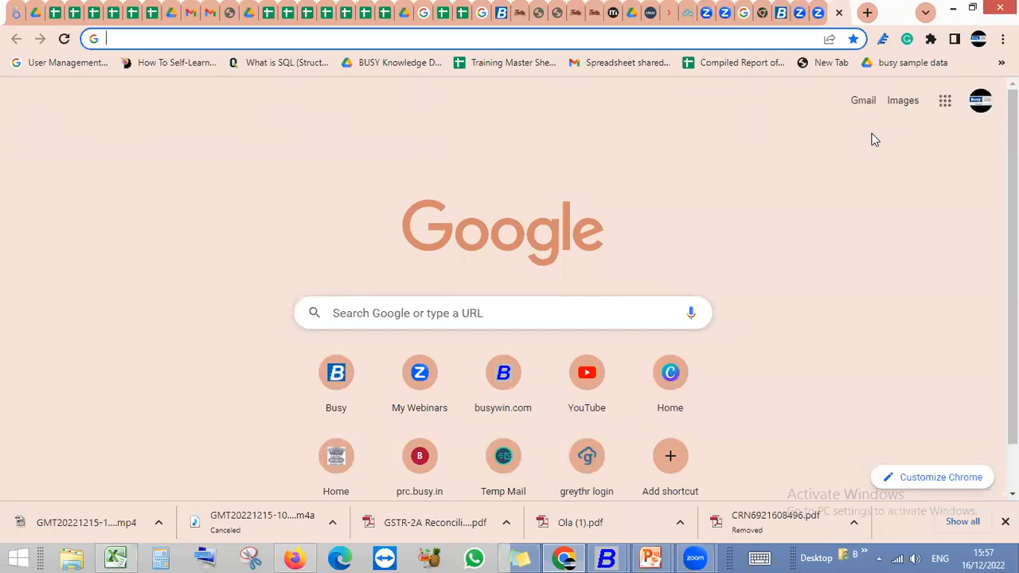
{"action": "type", "text": "GST"}
{"action": "key", "text": "Return"}
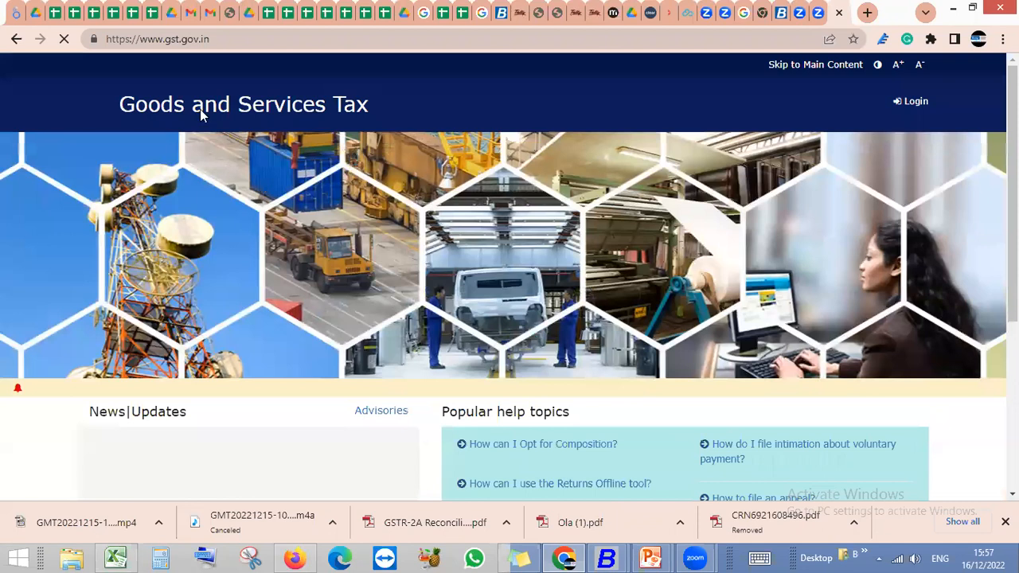
Step: Open the Returns Offline Tool download page among the GST portal's offline tools
{"action": "left_click", "coordinate": [224, 38]}
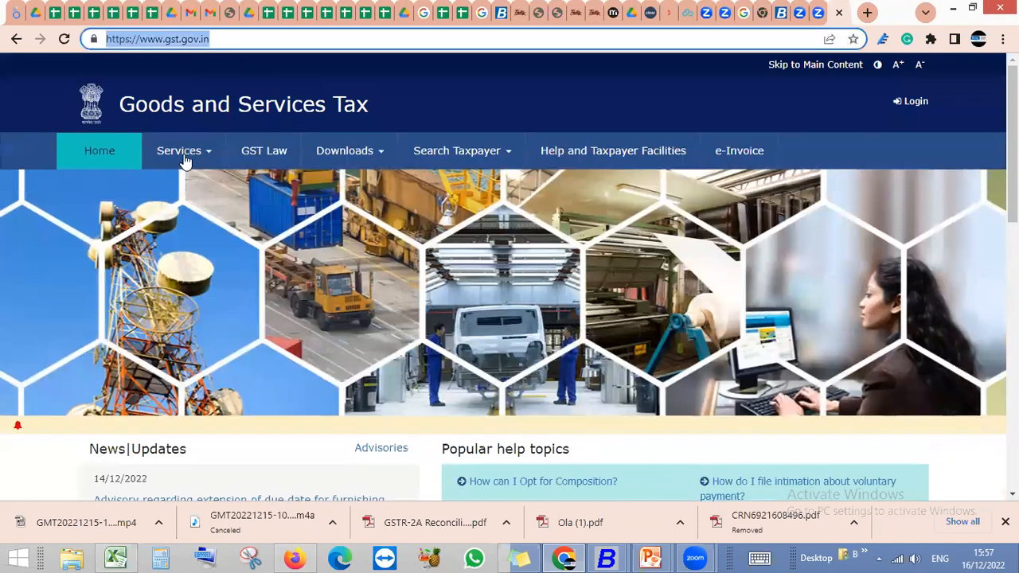
{"action": "left_click", "coordinate": [186, 155]}
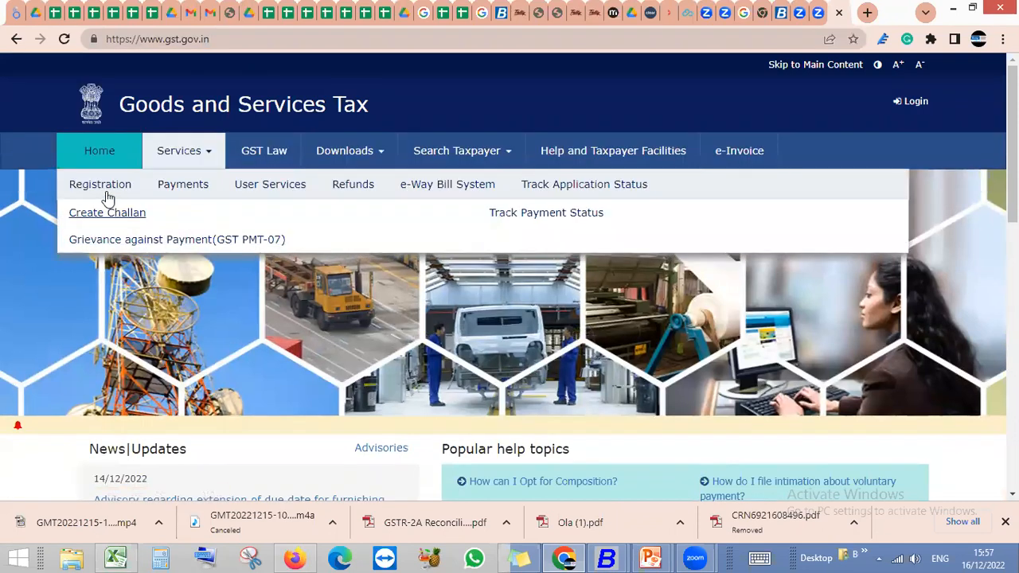
{"action": "mouse_move", "coordinate": [106, 193]}
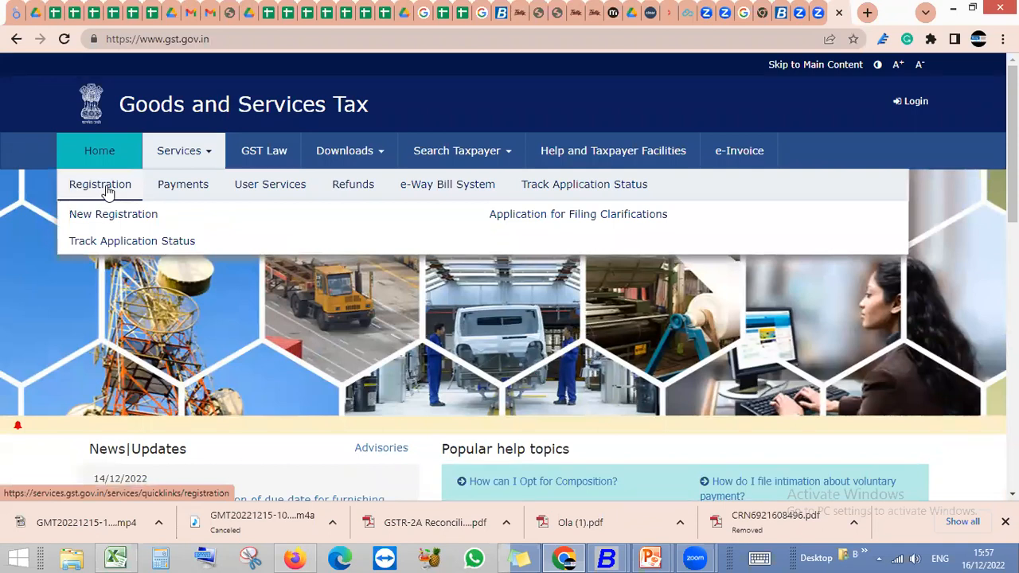
{"action": "left_click", "coordinate": [350, 159]}
{"action": "mouse_move", "coordinate": [102, 197]}
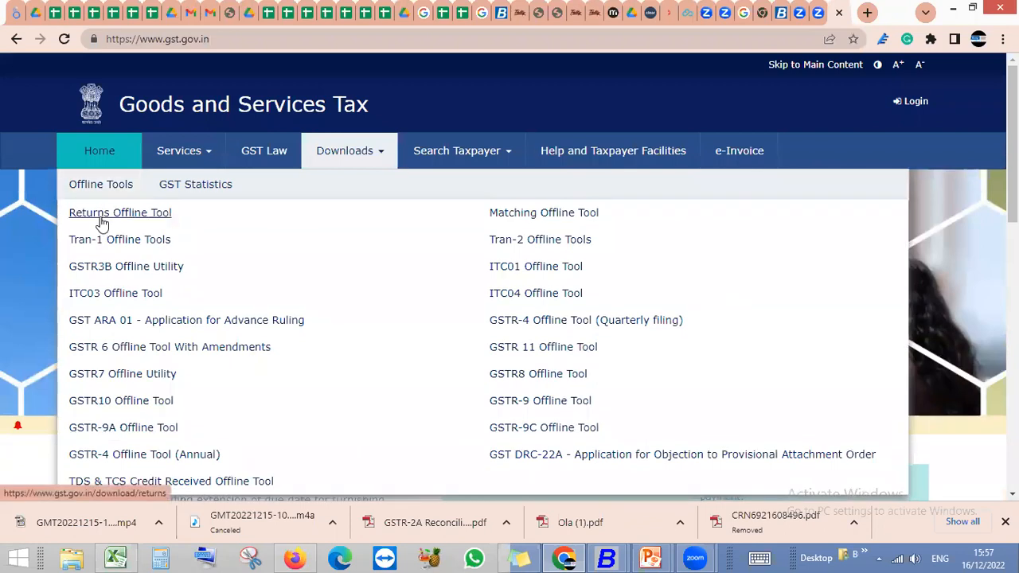
{"action": "left_click", "coordinate": [104, 222]}
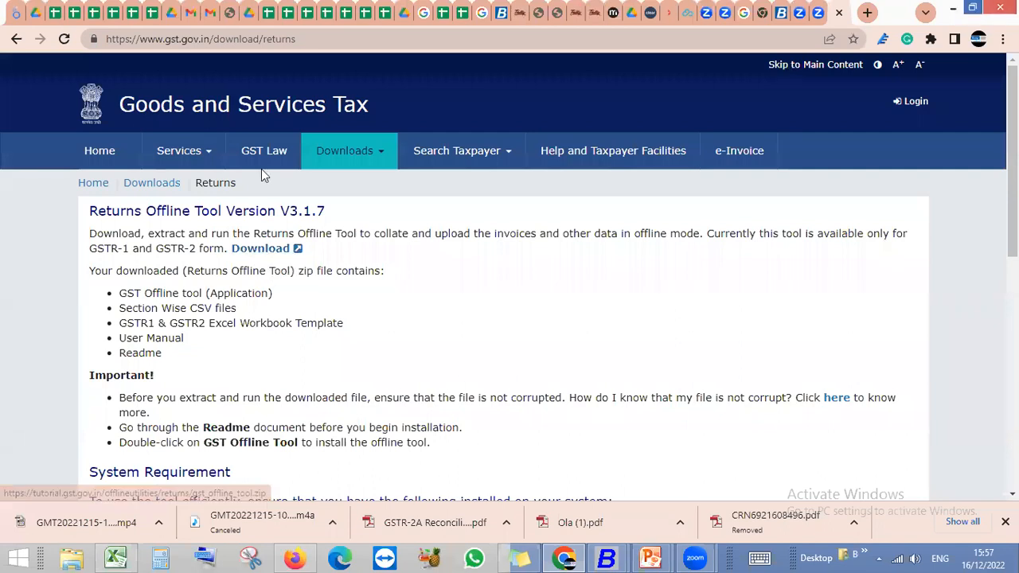
Step: Open the desktop's gst_offline_tool folder and select the GST Offline Tool application in it
{"action": "key", "text": "alt+Tab"}
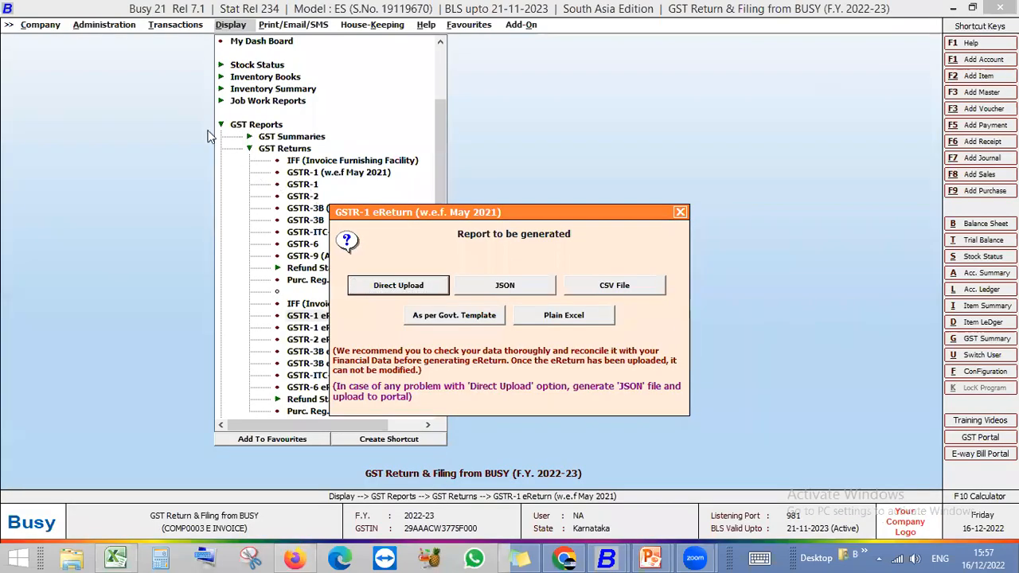
{"action": "key", "text": "super+d"}
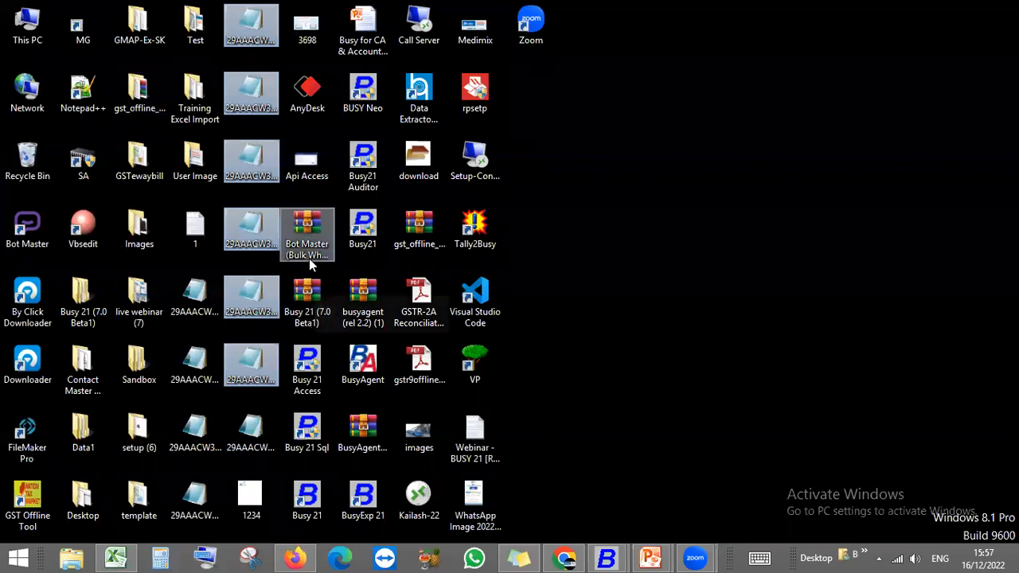
{"action": "double_click", "coordinate": [146, 112]}
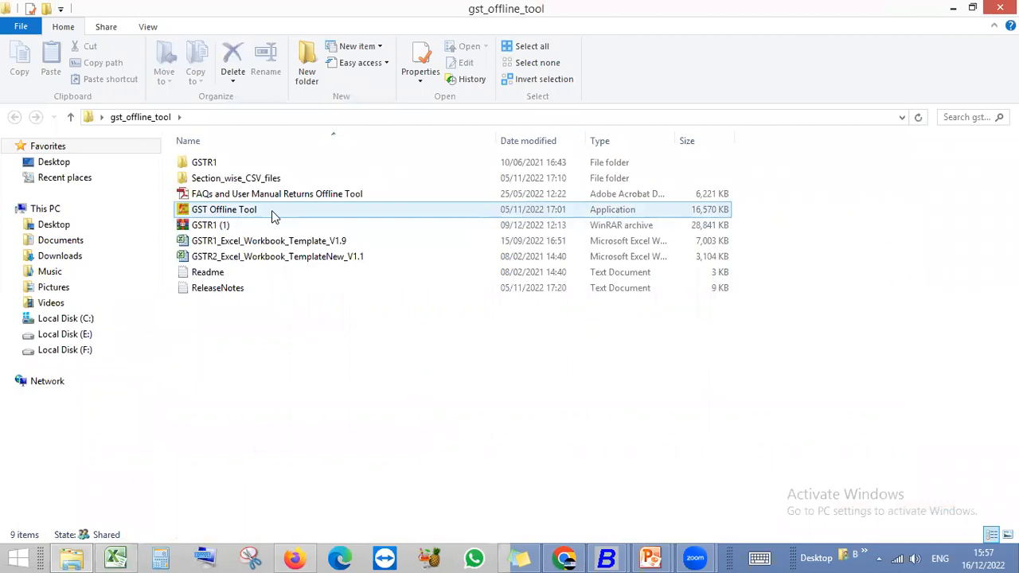
{"action": "left_click", "coordinate": [235, 213]}
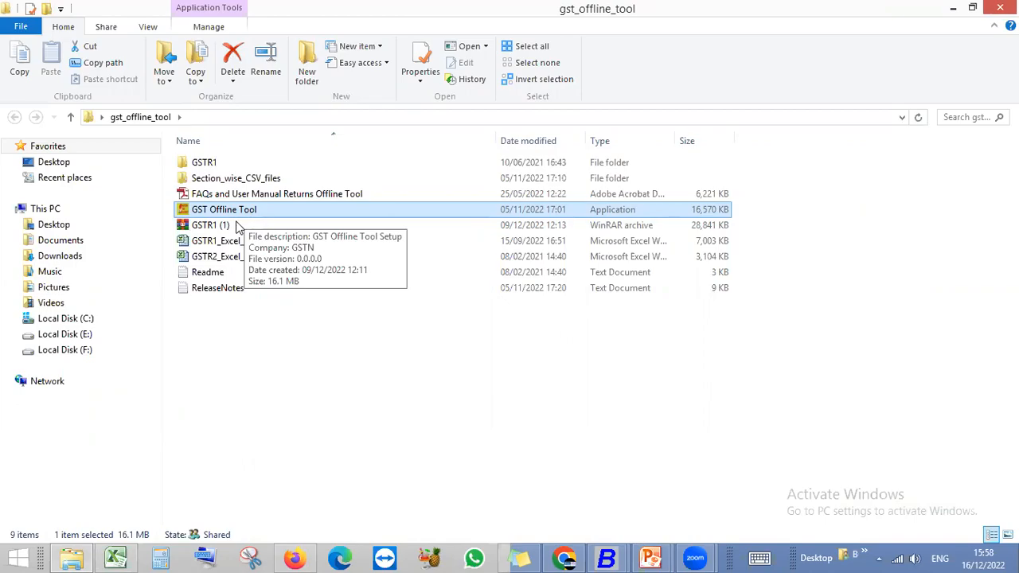
Step: Launch the installed GST Offline Tool from the desktop
{"action": "key", "text": "super+d"}
{"action": "left_click", "coordinate": [25, 506]}
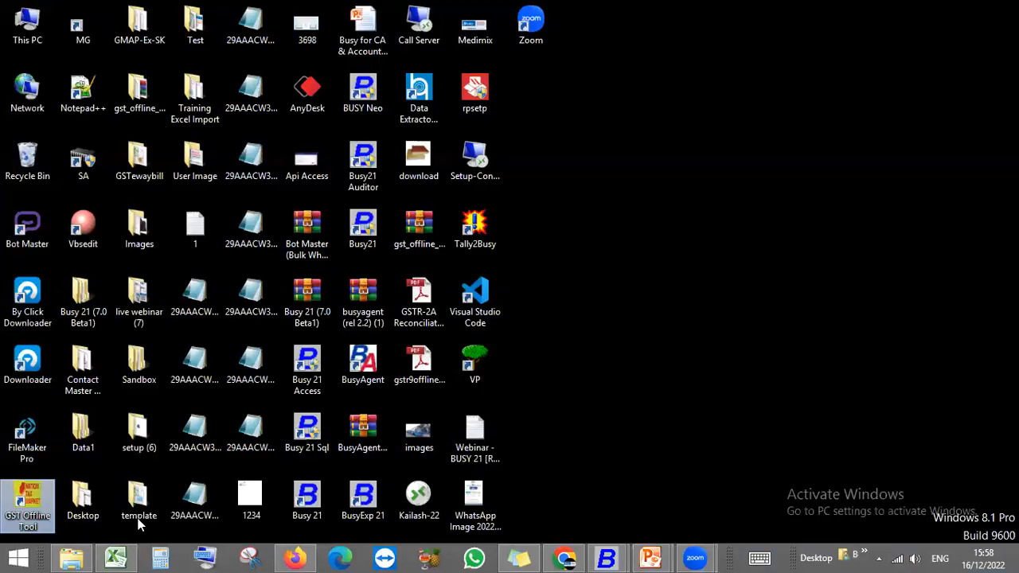
{"action": "double_click", "coordinate": [40, 509]}
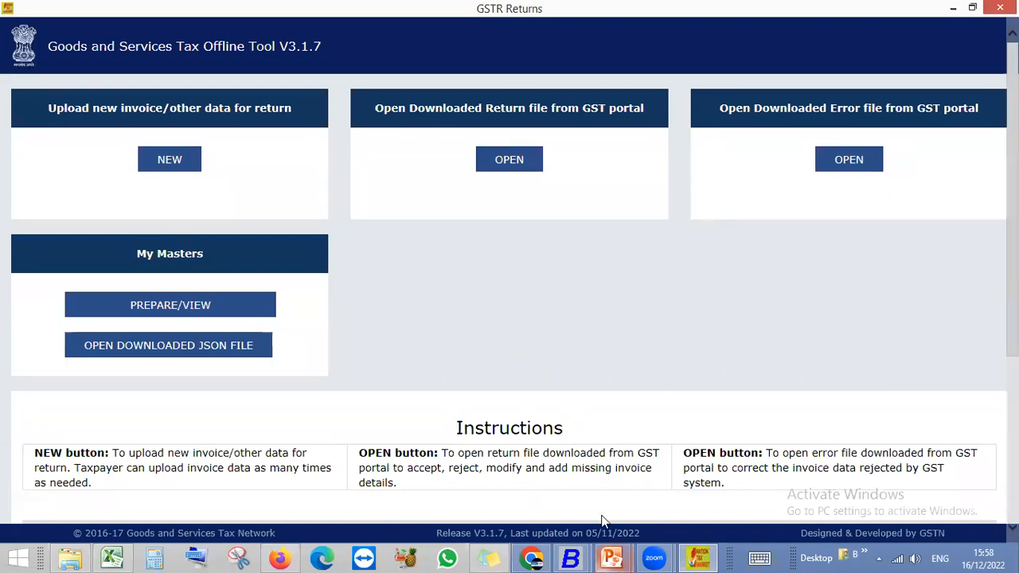
Step: Return to the gst_offline_tool folder and select the GSTR1_Excel_Workbook_Template_V1.9 workbook
{"action": "key", "text": "alt+Tab"}
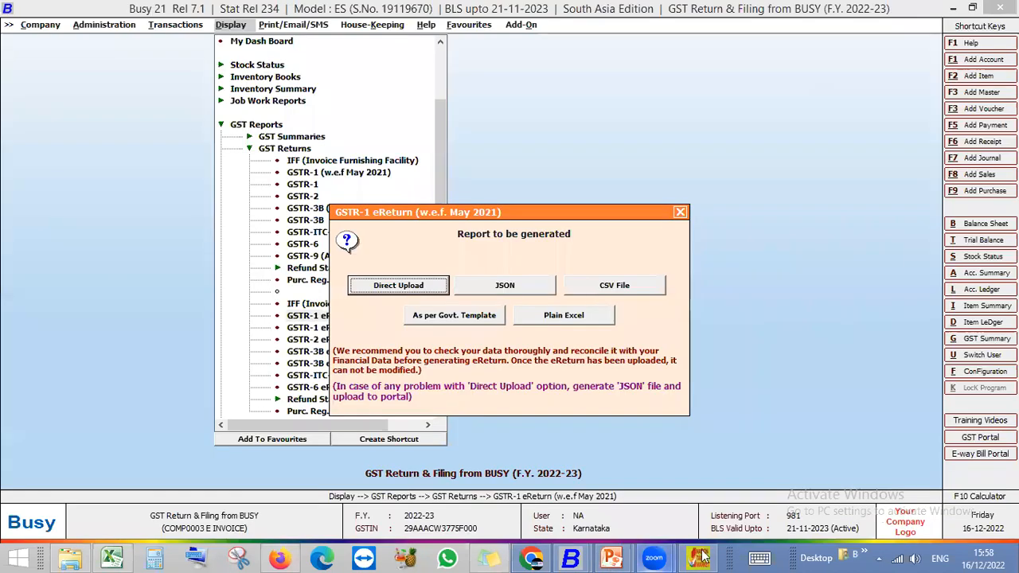
{"action": "key", "text": "alt+Tab"}
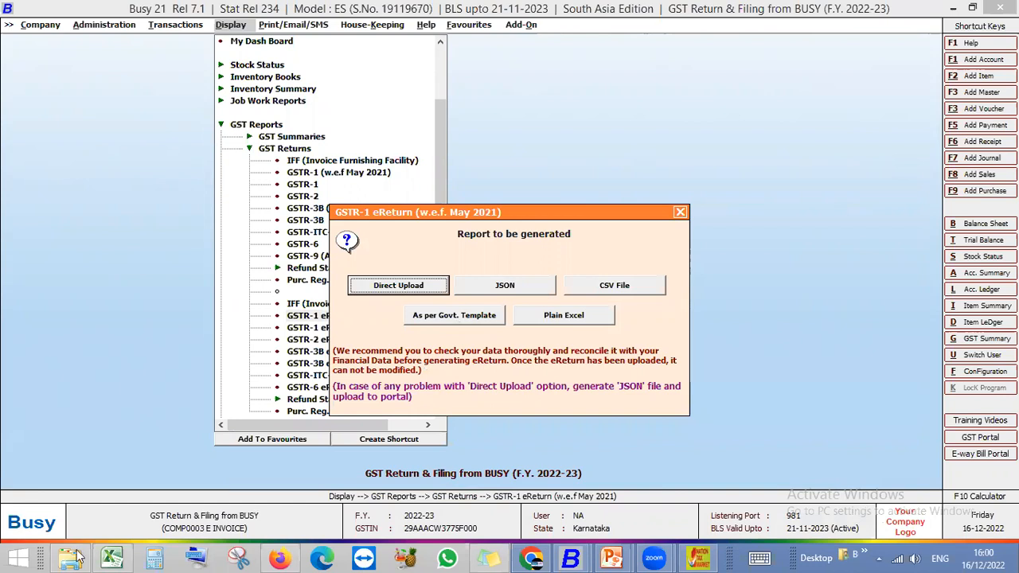
{"action": "key", "text": "alt+Tab"}
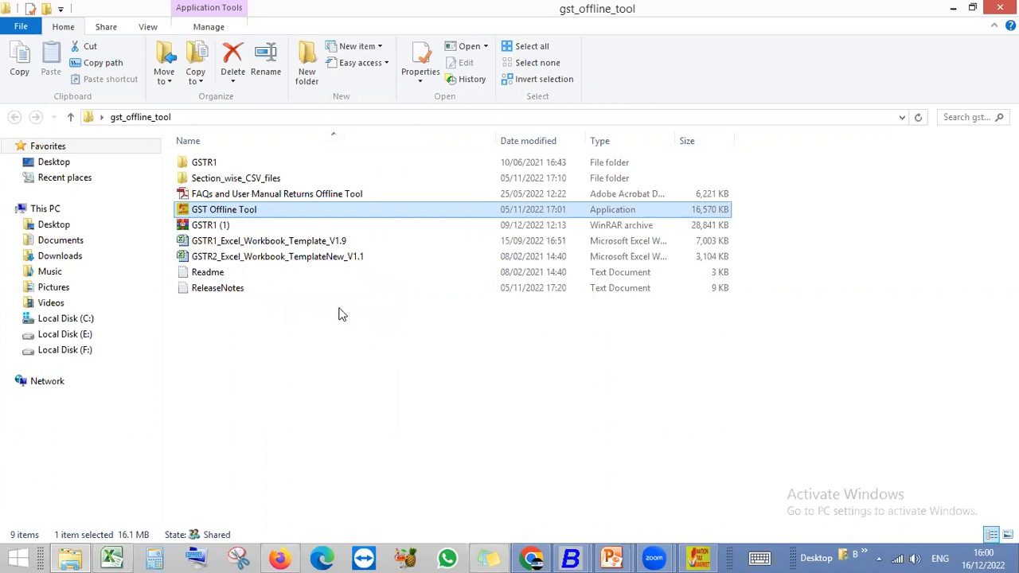
{"action": "left_click", "coordinate": [266, 242]}
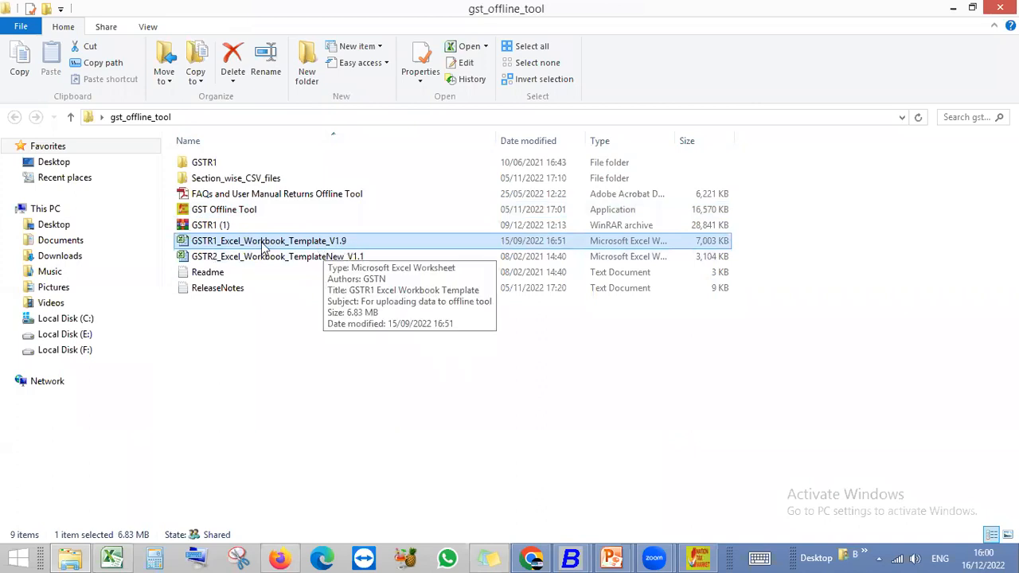
Step: Switch back to BUSY, choose As per Govt. Template as the GSTR-1 eReturn output, and agree to continue with the slow generation
{"action": "left_click", "coordinate": [571, 558]}
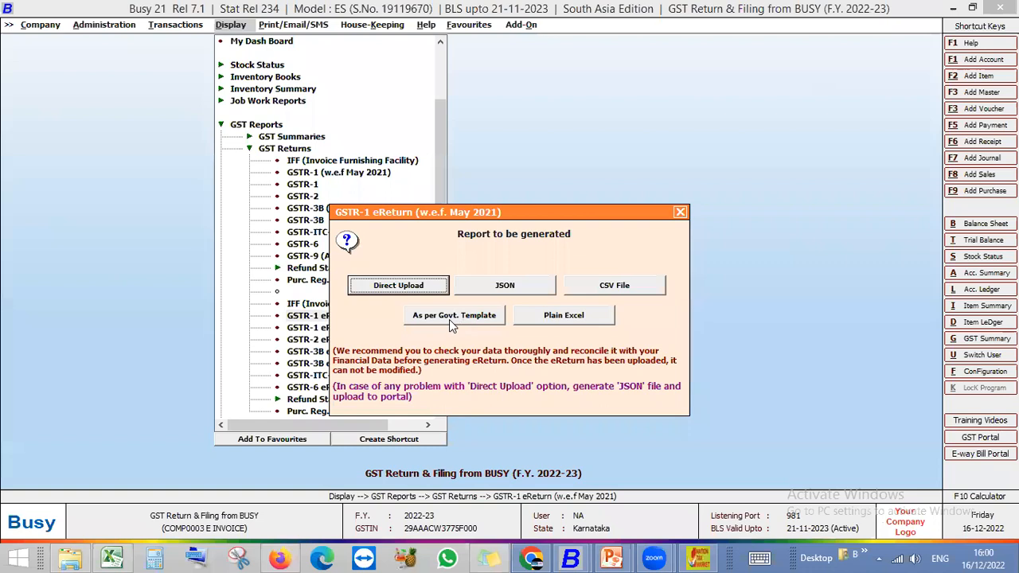
{"action": "left_click", "coordinate": [451, 317]}
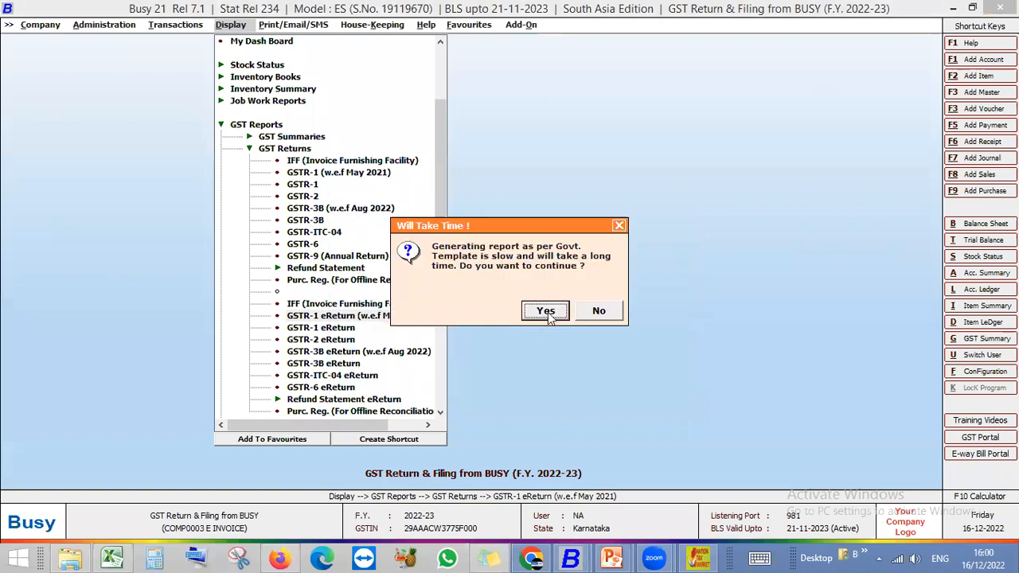
{"action": "left_click", "coordinate": [546, 313]}
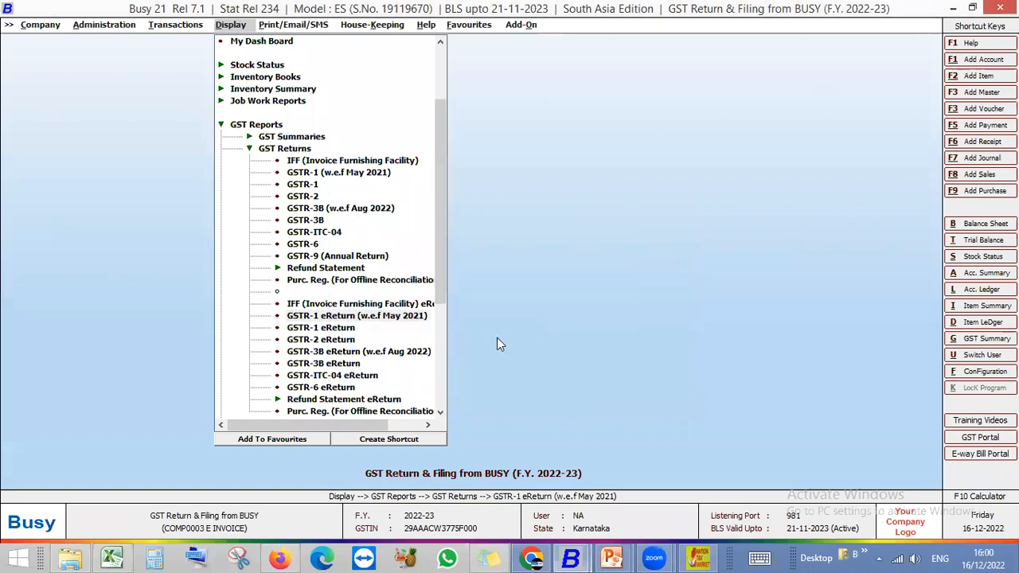
{"action": "key", "text": "Return"}
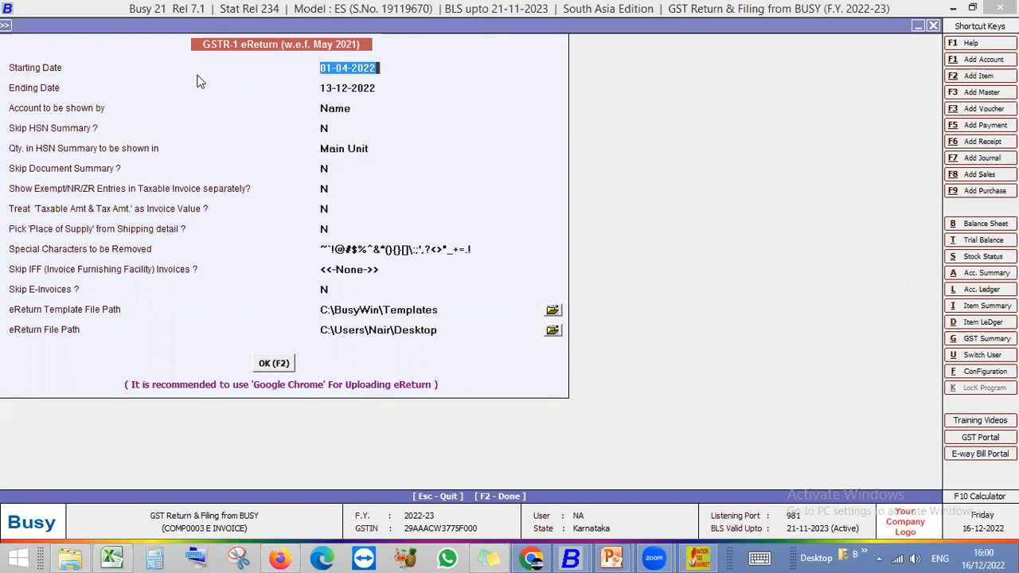
Step: Set the ending date to 01-04-2022 and the eReturn template file path to the Desktop's gst_offline_tool folder
{"action": "key", "text": "Return"}
{"action": "key", "text": "Return"}
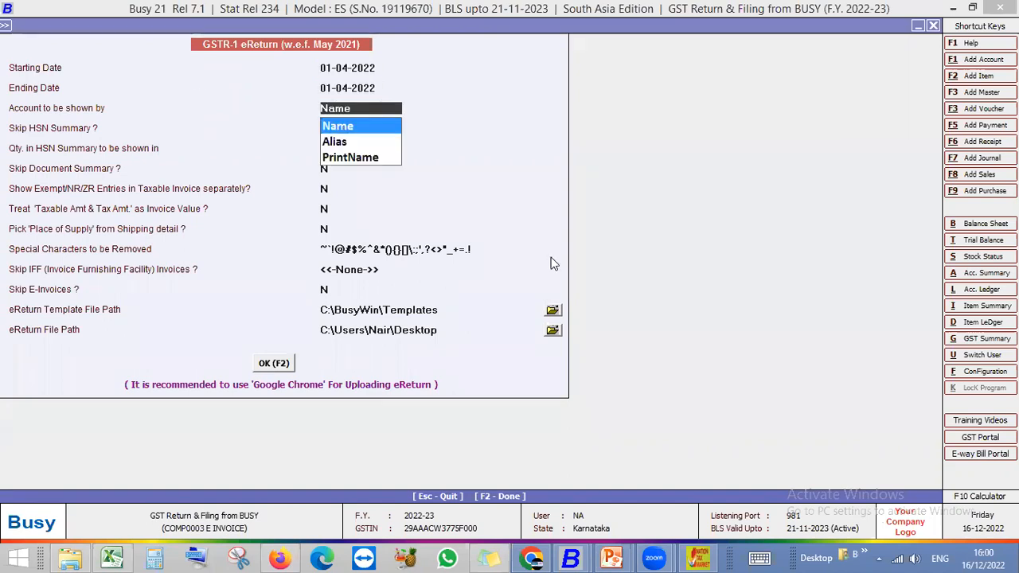
{"action": "left_click", "coordinate": [553, 310]}
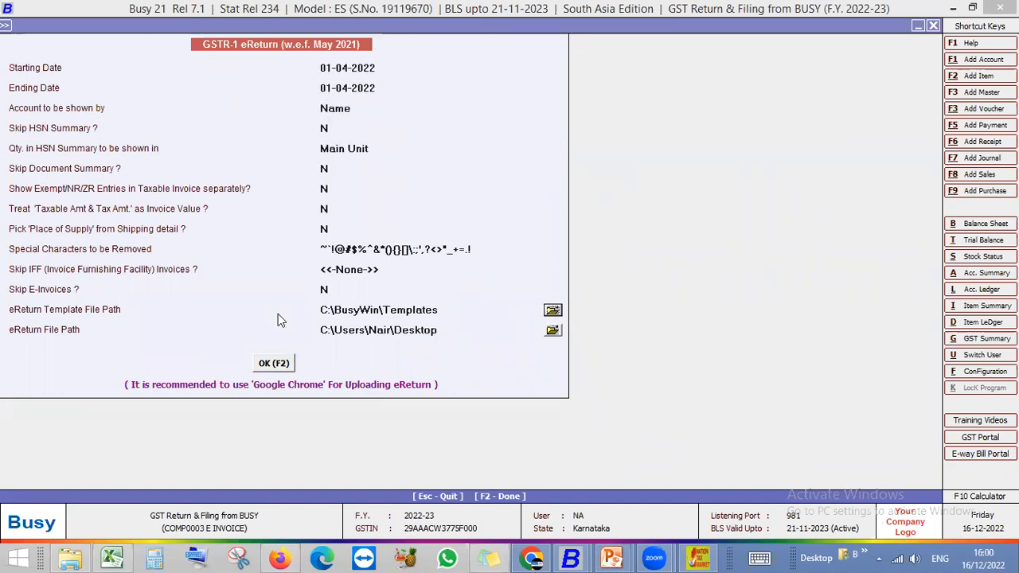
{"action": "left_click", "coordinate": [425, 248]}
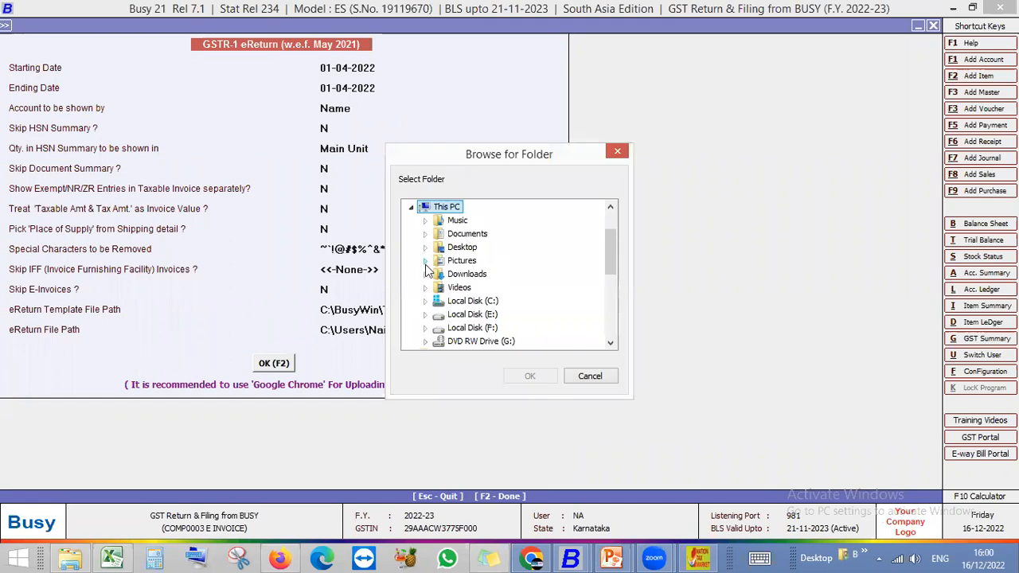
{"action": "left_click", "coordinate": [439, 301]}
{"action": "left_click", "coordinate": [470, 302]}
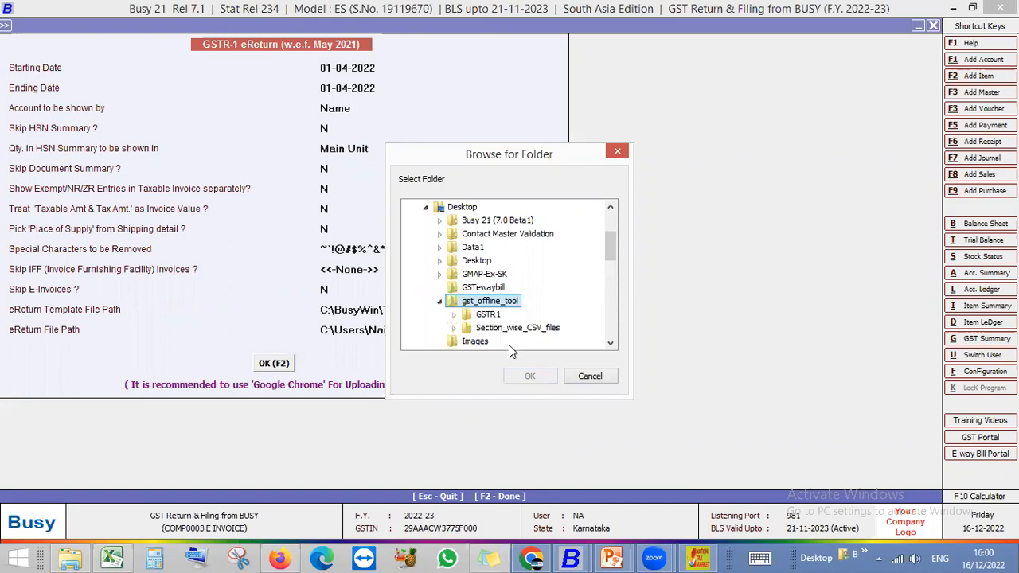
{"action": "left_click", "coordinate": [527, 379]}
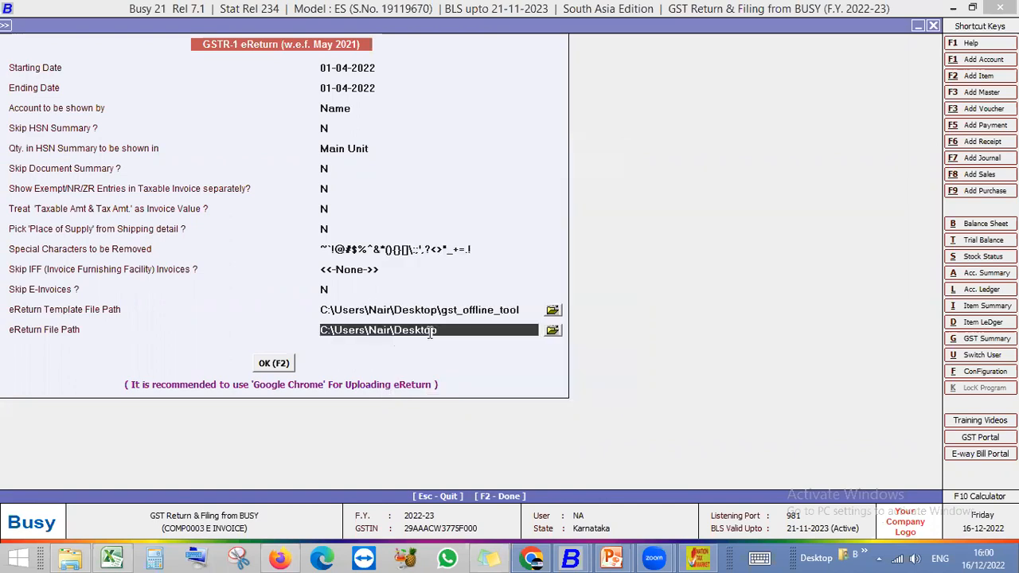
Step: Select a folder inside Desktop as the eReturn file path and proceed with creating the Govt. Template without running the error checks
{"action": "left_click", "coordinate": [552, 331]}
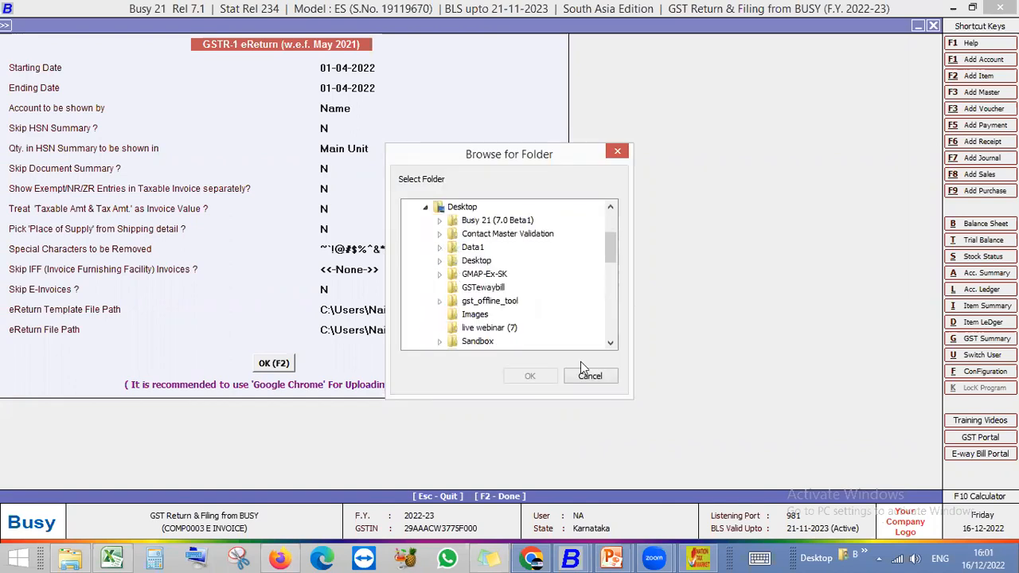
{"action": "left_click", "coordinate": [611, 345]}
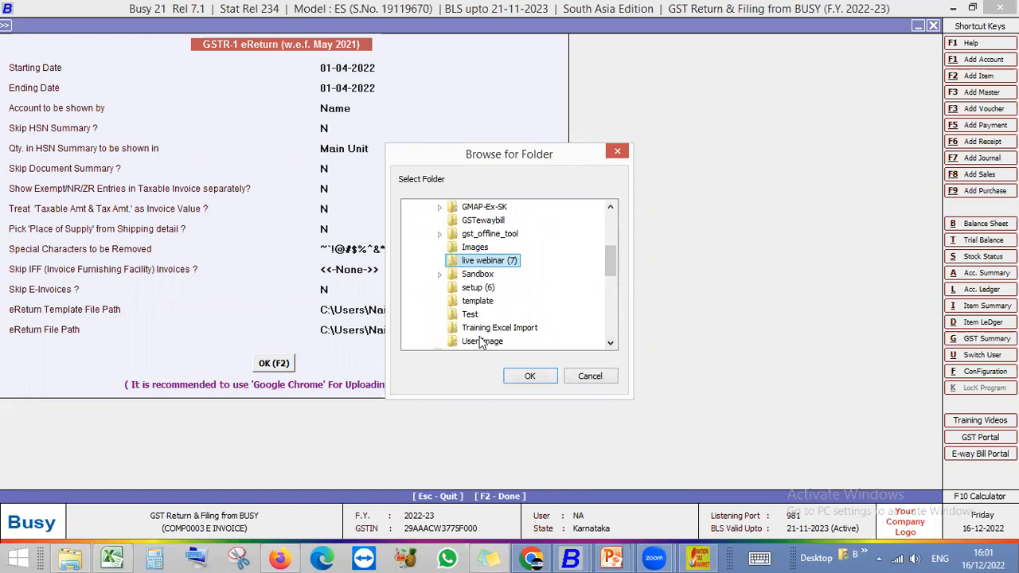
{"action": "left_click", "coordinate": [532, 377]}
{"action": "left_click", "coordinate": [273, 366]}
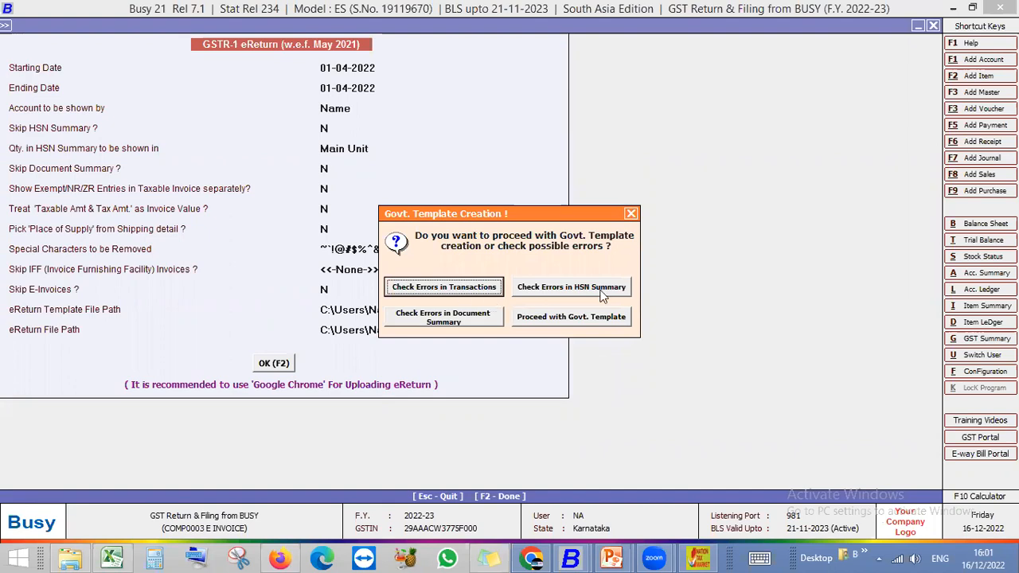
{"action": "left_click", "coordinate": [549, 319]}
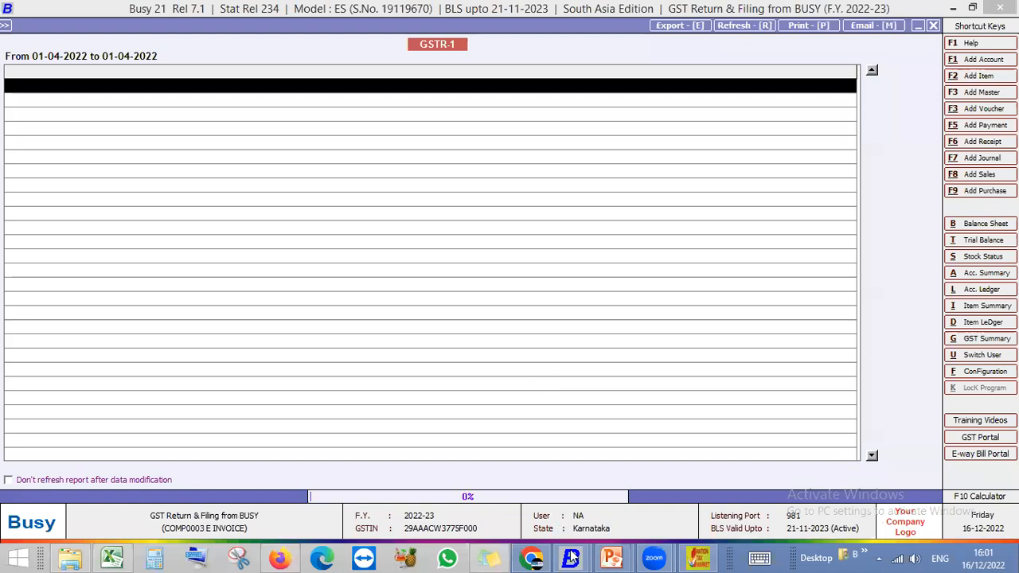
Step: Switch to the GSTR-2A Reconciliation company's window and look through the GST Returns reports and eReturns
{"action": "mouse_move", "coordinate": [571, 557]}
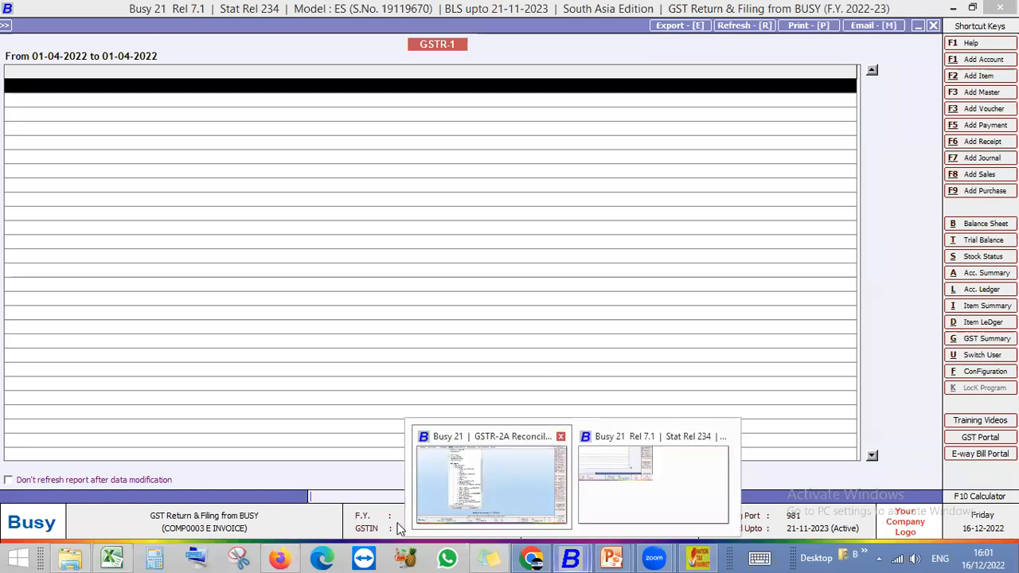
{"action": "left_click", "coordinate": [478, 485]}
{"action": "left_click", "coordinate": [249, 160]}
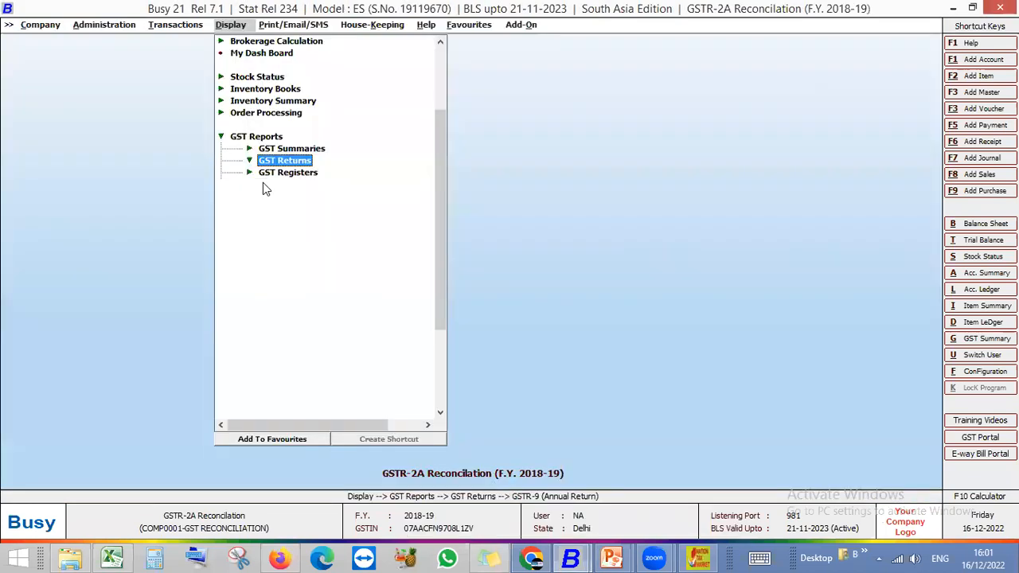
{"action": "left_click", "coordinate": [250, 269]}
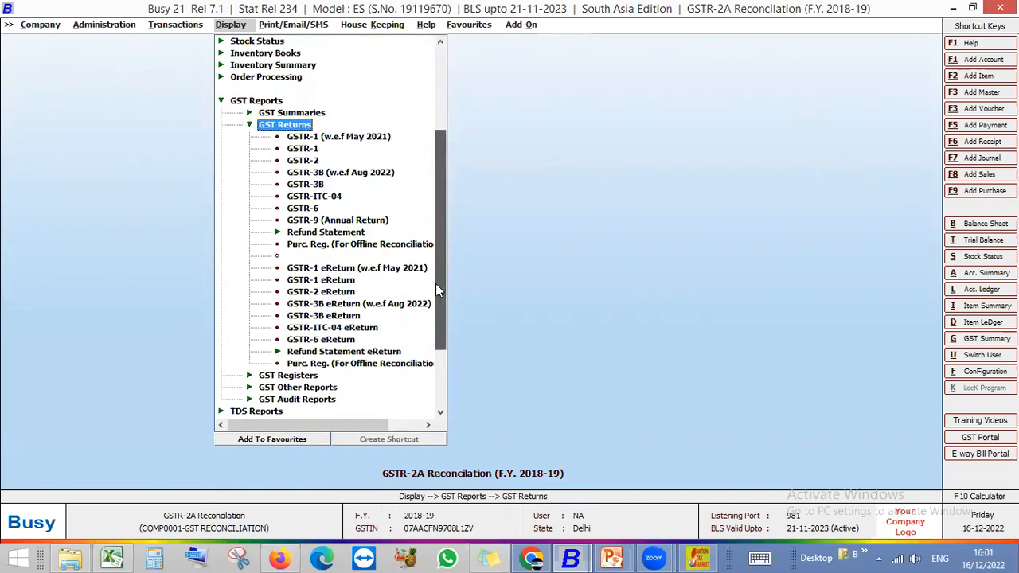
{"action": "scroll", "coordinate": [303, 164], "scroll_direction": "down", "scroll_amount": 2}
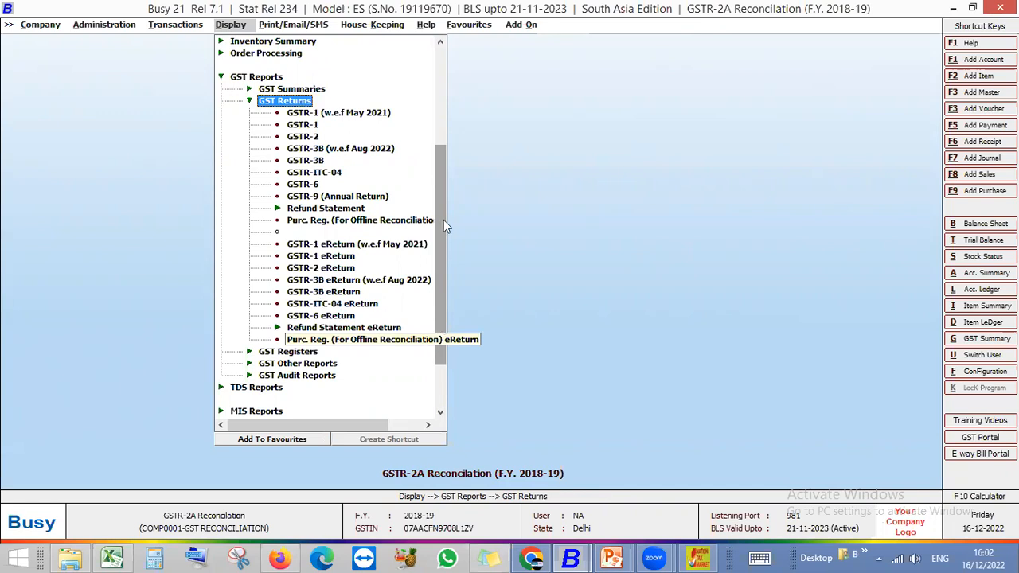
{"action": "scroll", "coordinate": [252, 265], "scroll_direction": "up", "scroll_amount": 5}
{"action": "left_click", "coordinate": [251, 267]}
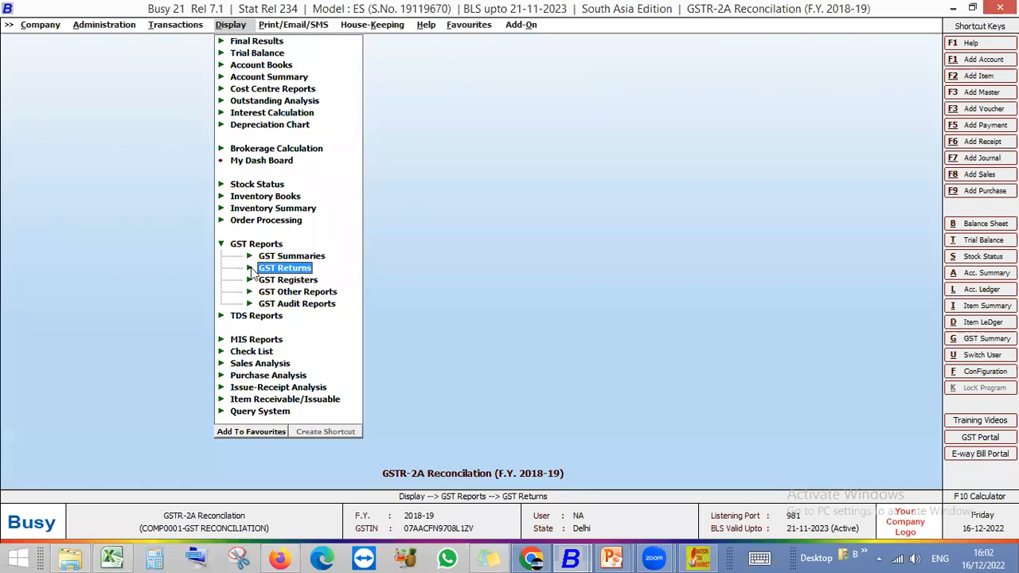
Step: Expand the GST Registers and GST Other Reports groups and look through the reports they offer
{"action": "left_click", "coordinate": [288, 280]}
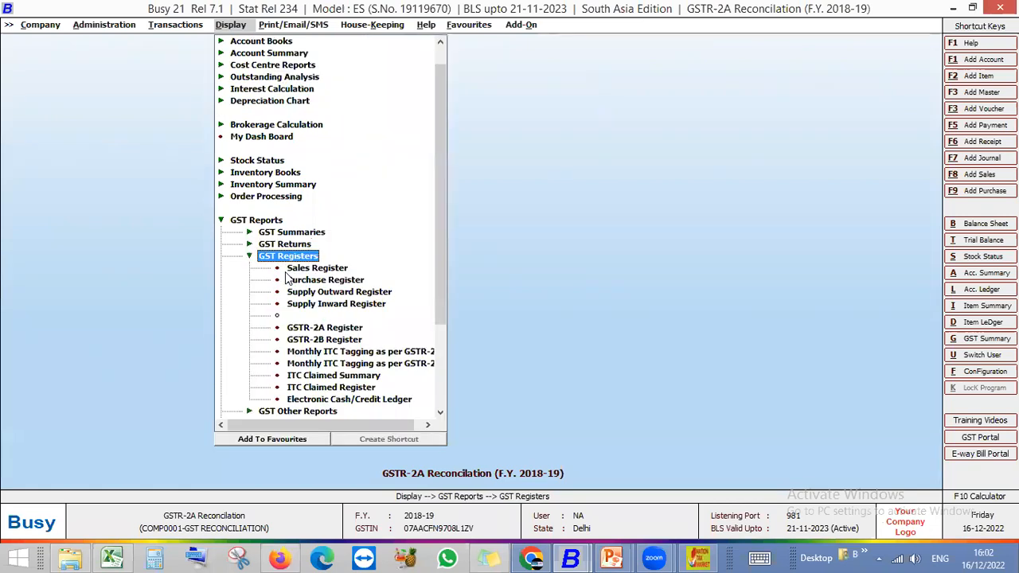
{"action": "scroll", "coordinate": [332, 244], "scroll_direction": "down", "scroll_amount": 3}
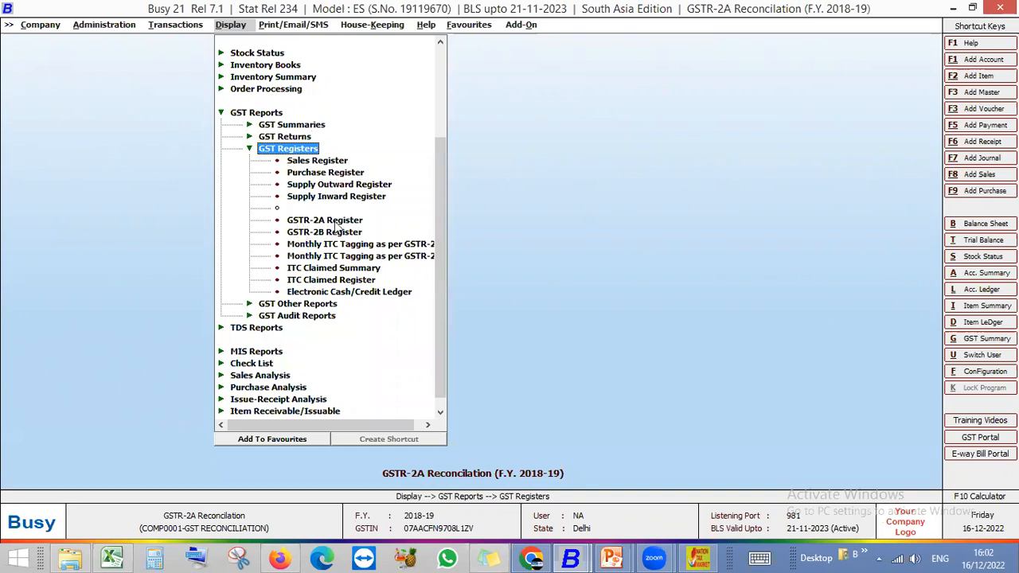
{"action": "left_click", "coordinate": [321, 306]}
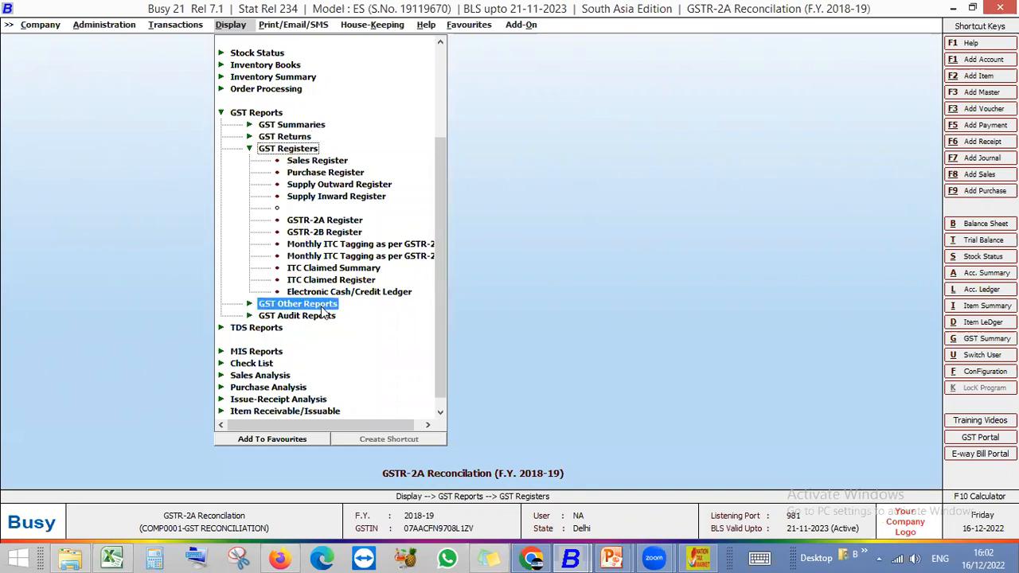
{"action": "scroll", "coordinate": [429, 312], "scroll_direction": "down", "scroll_amount": 2}
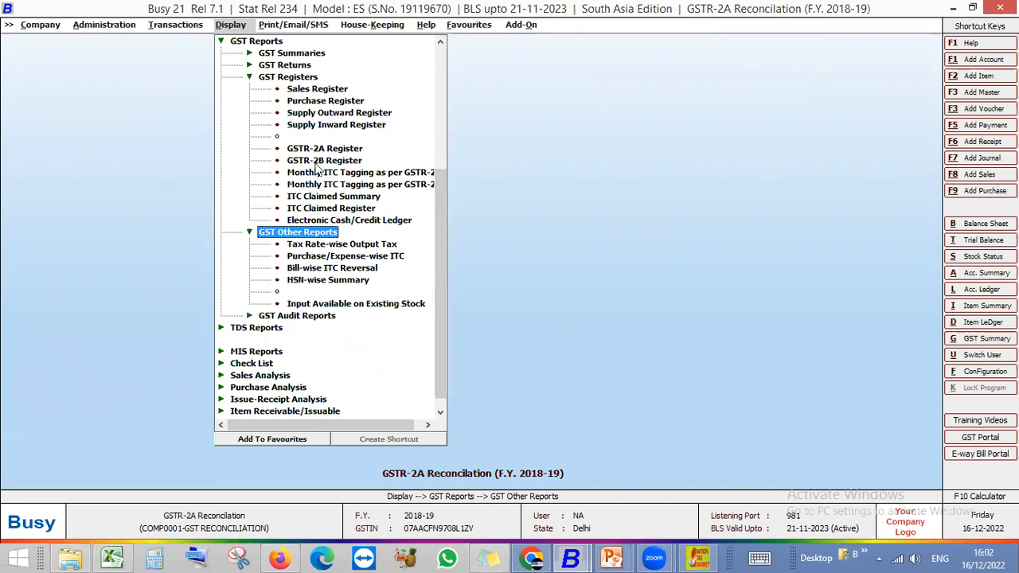
Step: Expand the GST Audit Reports group and examine the Common Mistakes report, closing it when done
{"action": "left_click", "coordinate": [250, 316]}
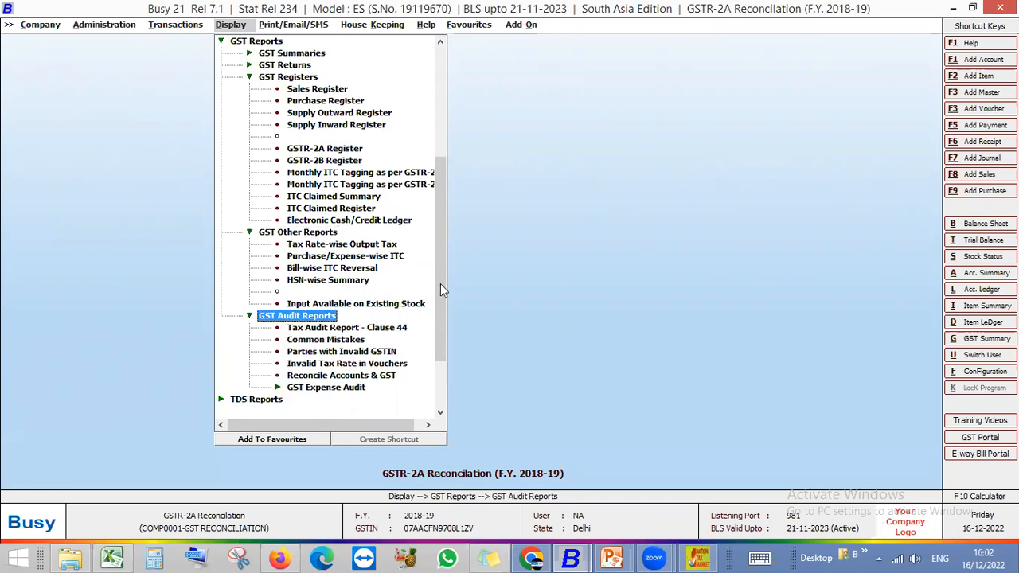
{"action": "scroll", "coordinate": [364, 311], "scroll_direction": "down", "scroll_amount": 3}
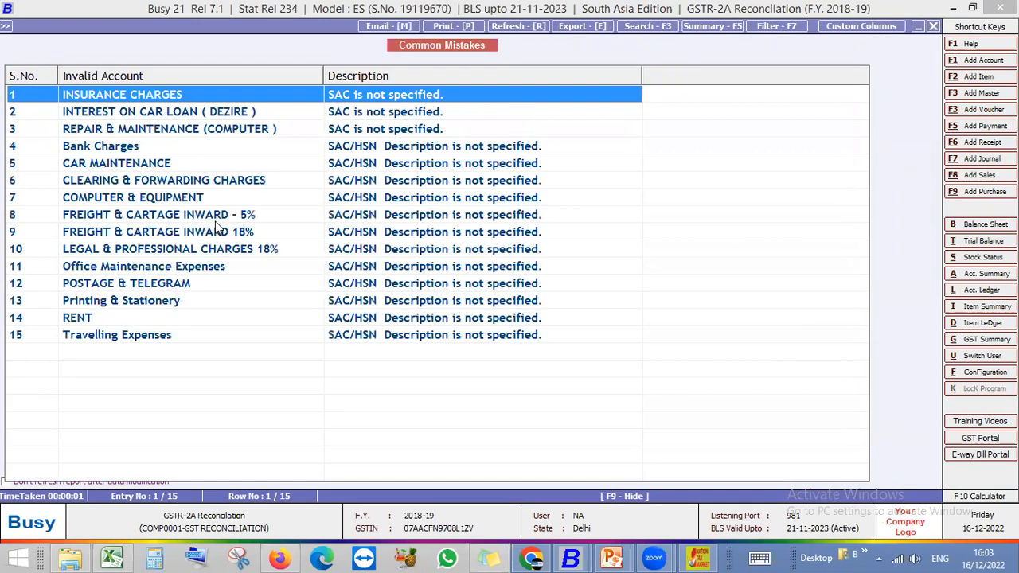
{"action": "key", "text": "Escape"}
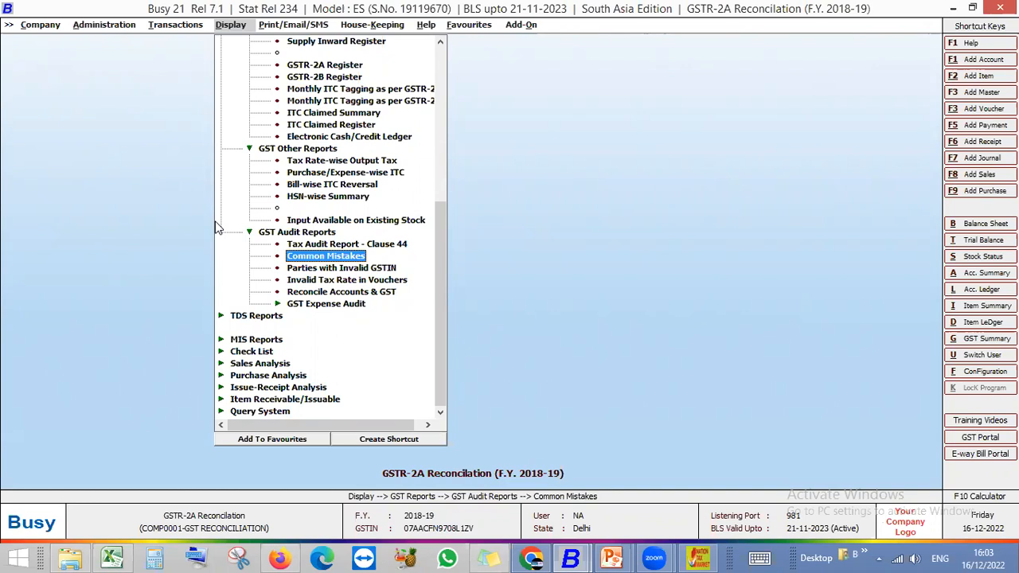
Step: Run the Parties with Invalid GSTIN report for ALL account masters and view a listed party's account master
{"action": "key", "text": "Down"}
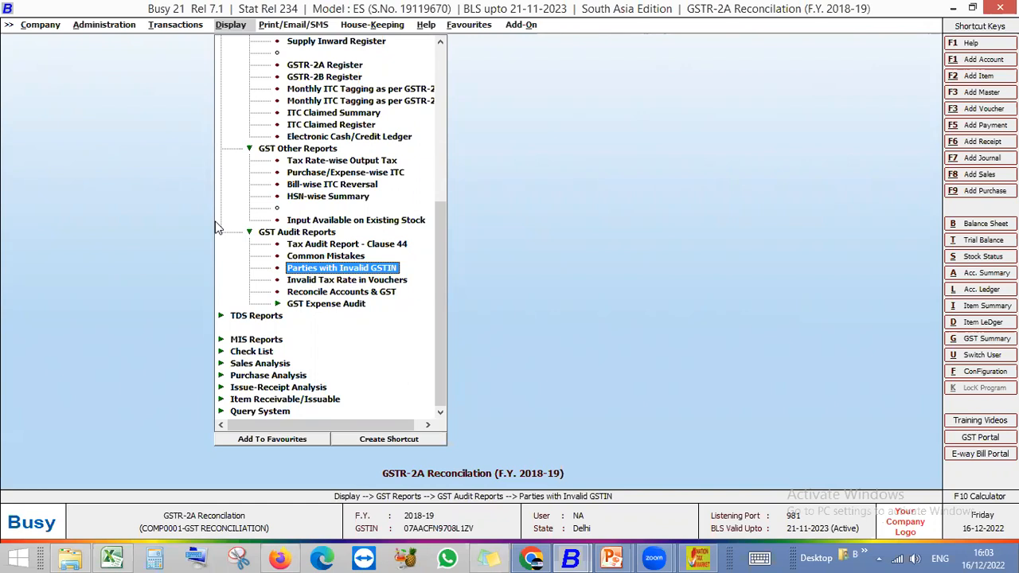
{"action": "key", "text": "Return"}
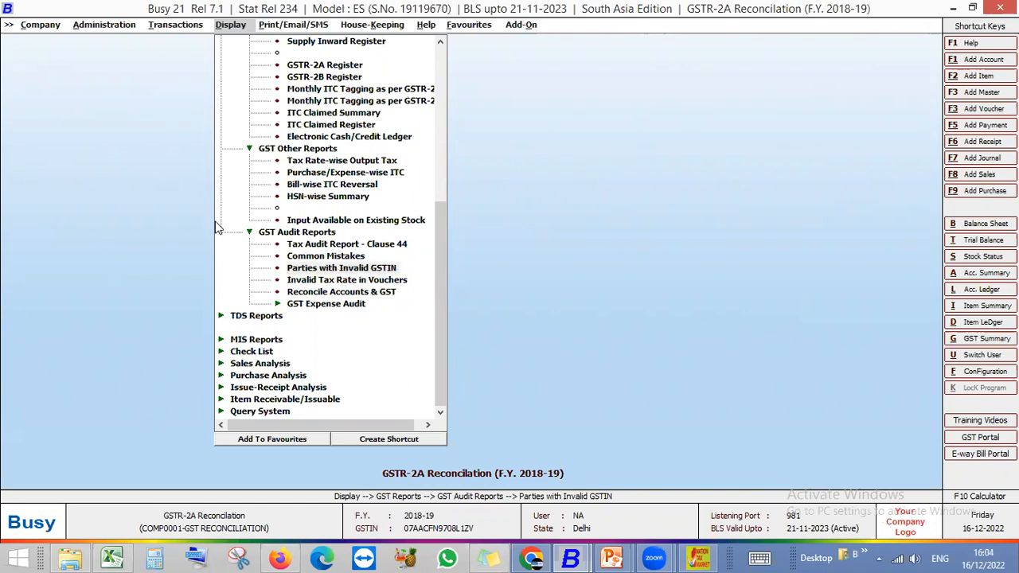
{"action": "key", "text": "Return"}
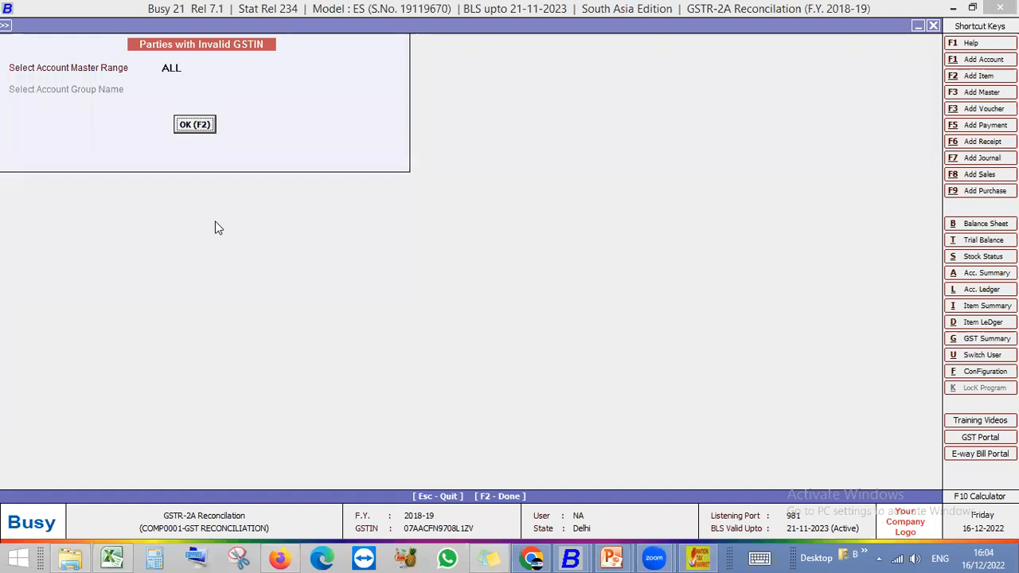
{"action": "key", "text": "Return"}
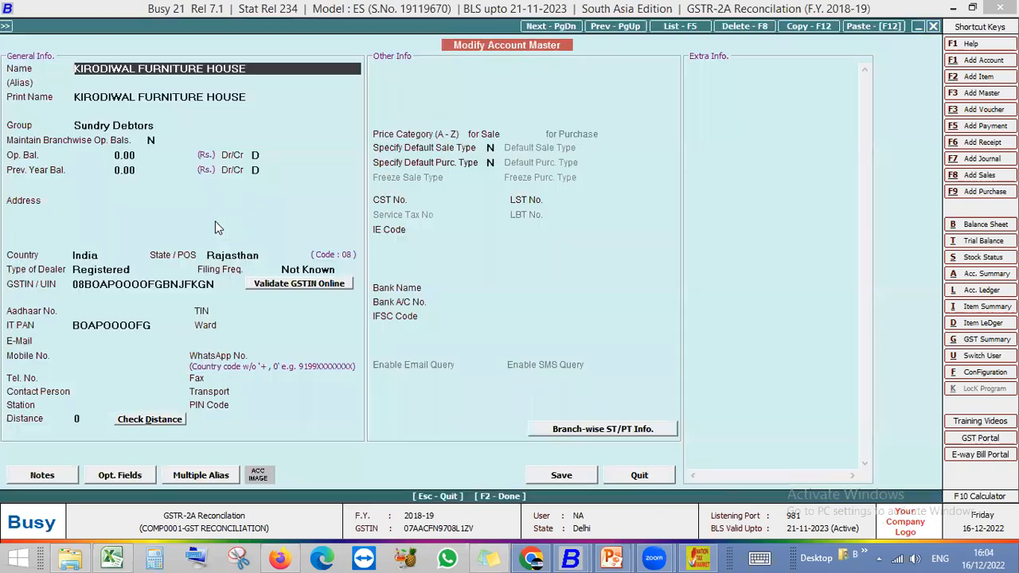
{"action": "key", "text": "Escape"}
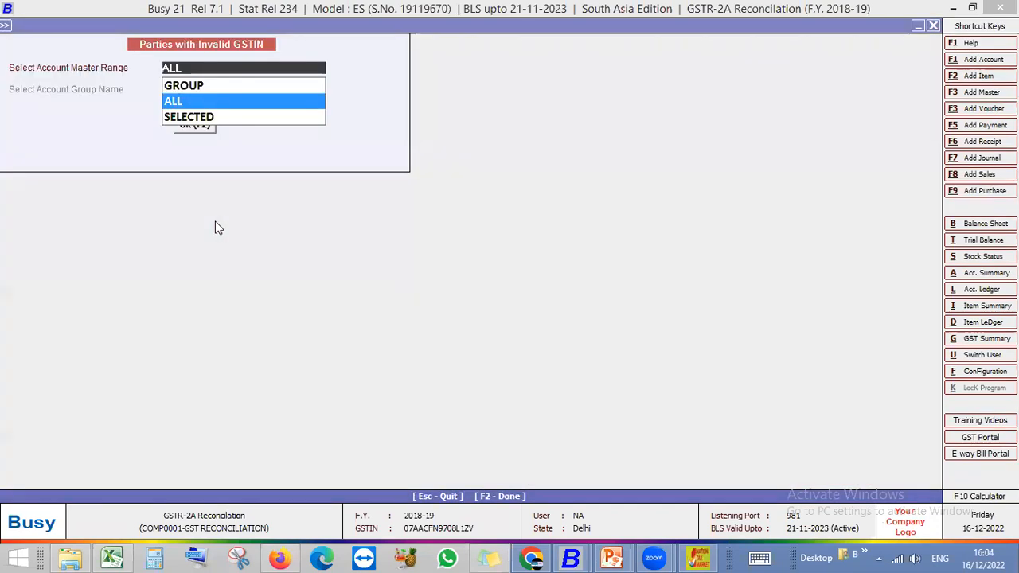
{"action": "key", "text": "Escape"}
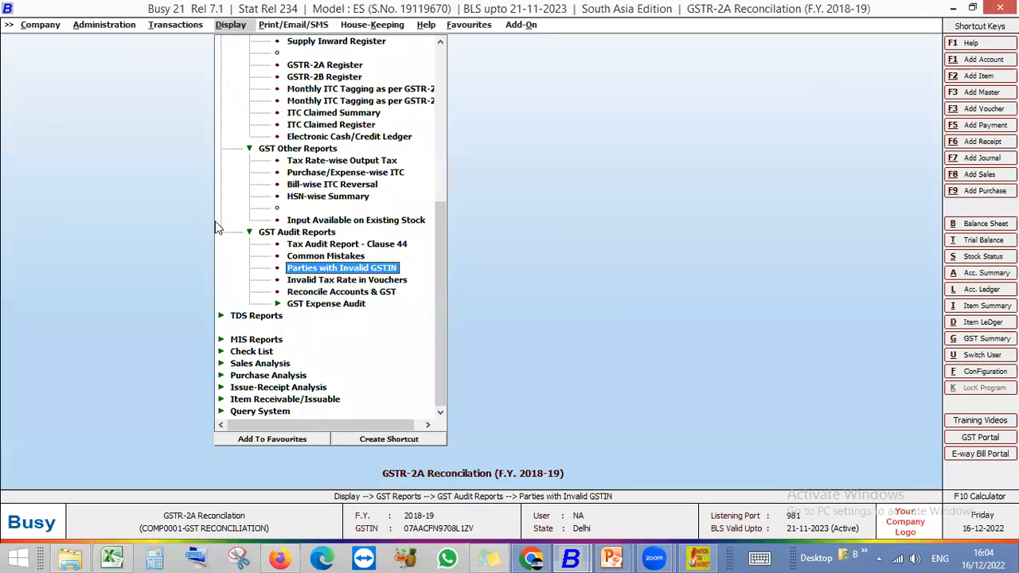
Step: Run the Invalid Tax Rate in Vouchers report for local sales from 1-4-2018 to 1-3-2019 and examine the mismatched vouchers
{"action": "key", "text": "Down"}
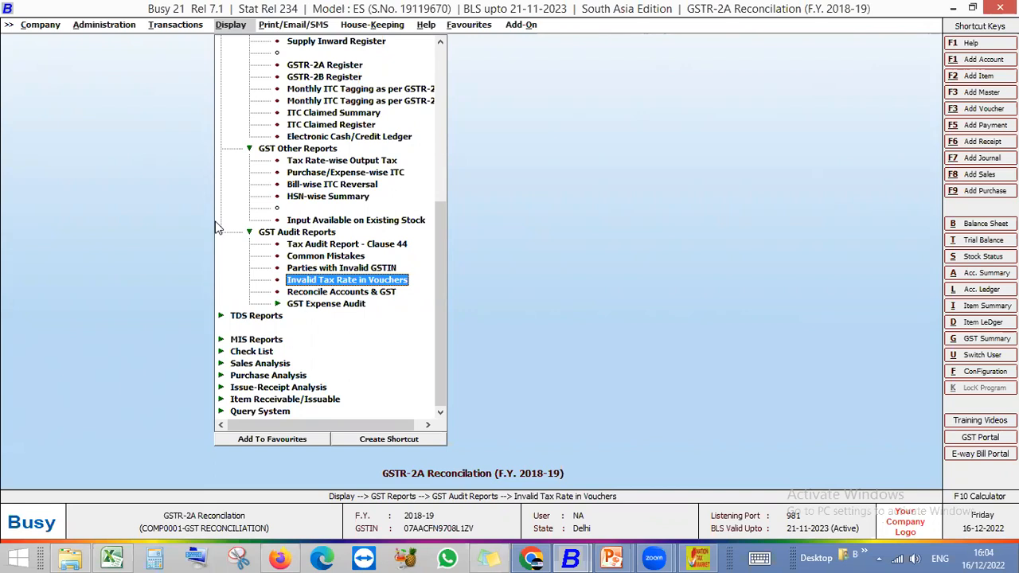
{"action": "key", "text": "Return"}
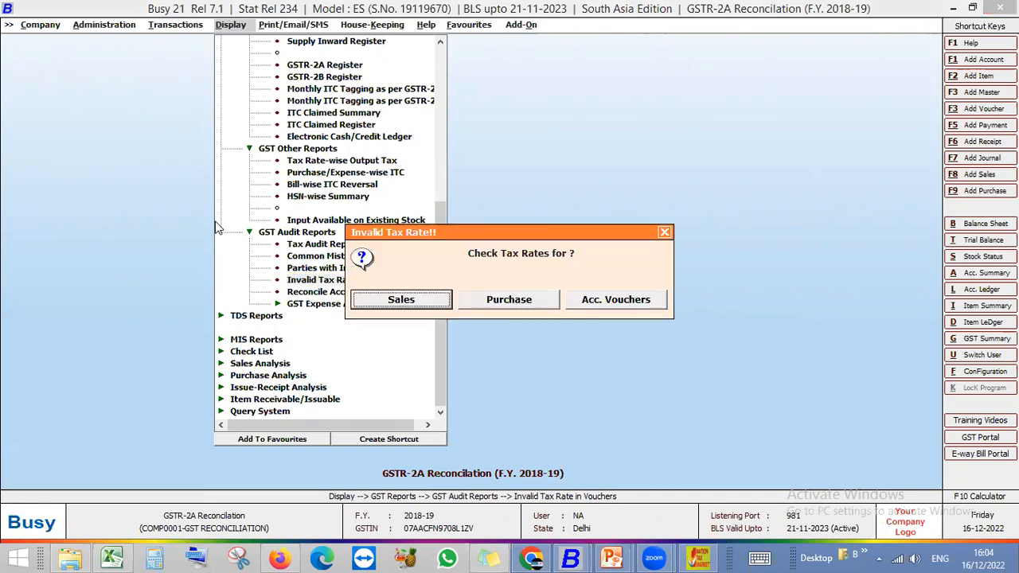
{"action": "key", "text": "Escape"}
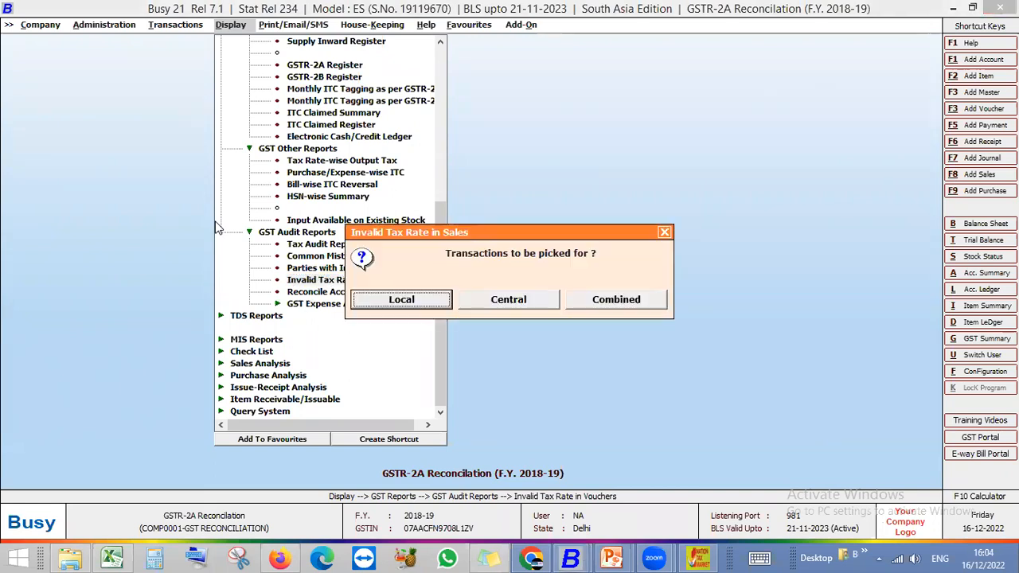
{"action": "key", "text": "Escape"}
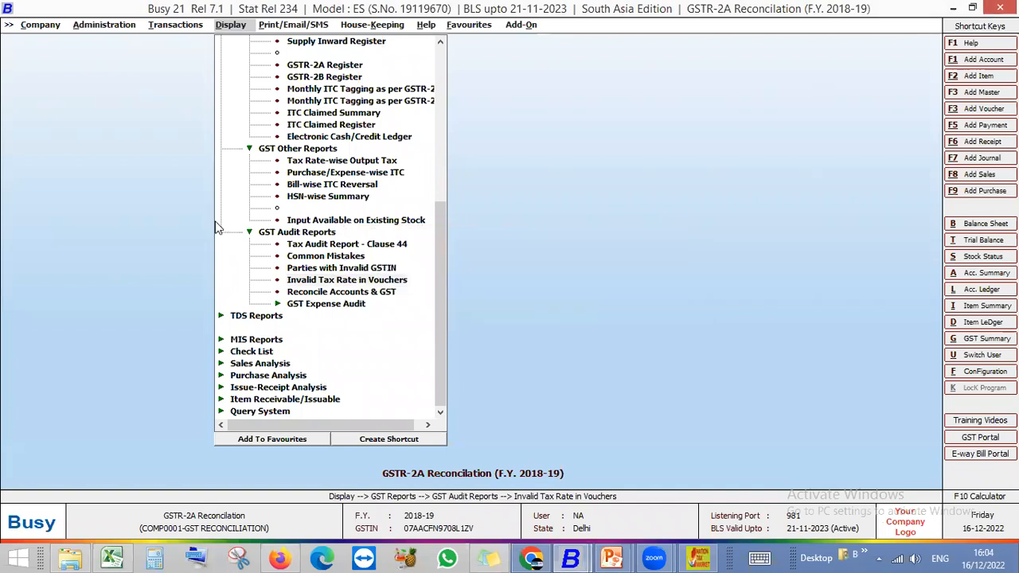
{"action": "key", "text": "F2"}
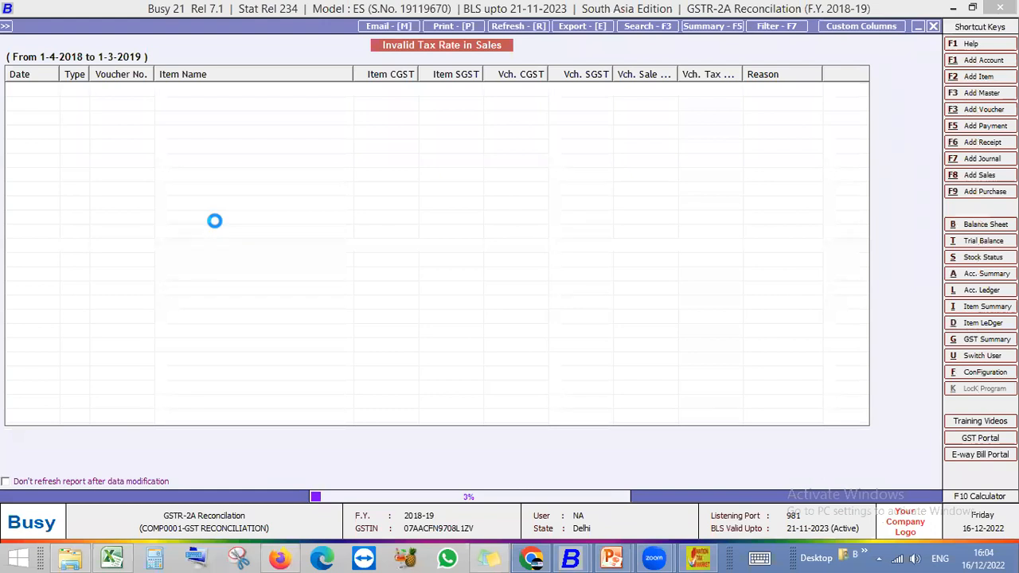
{"action": "key", "text": "Escape"}
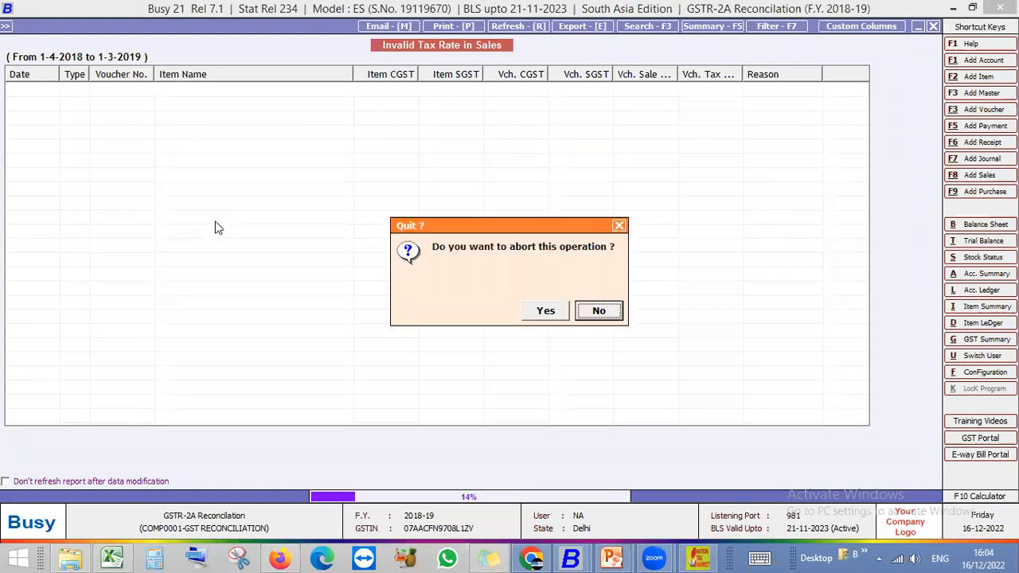
{"action": "key", "text": "Return"}
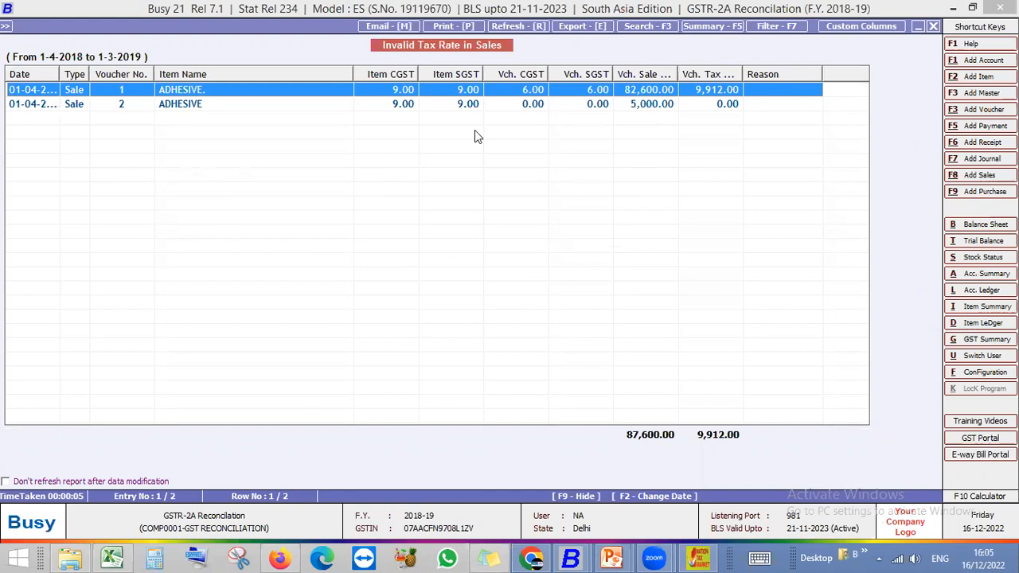
{"action": "key", "text": "Escape"}
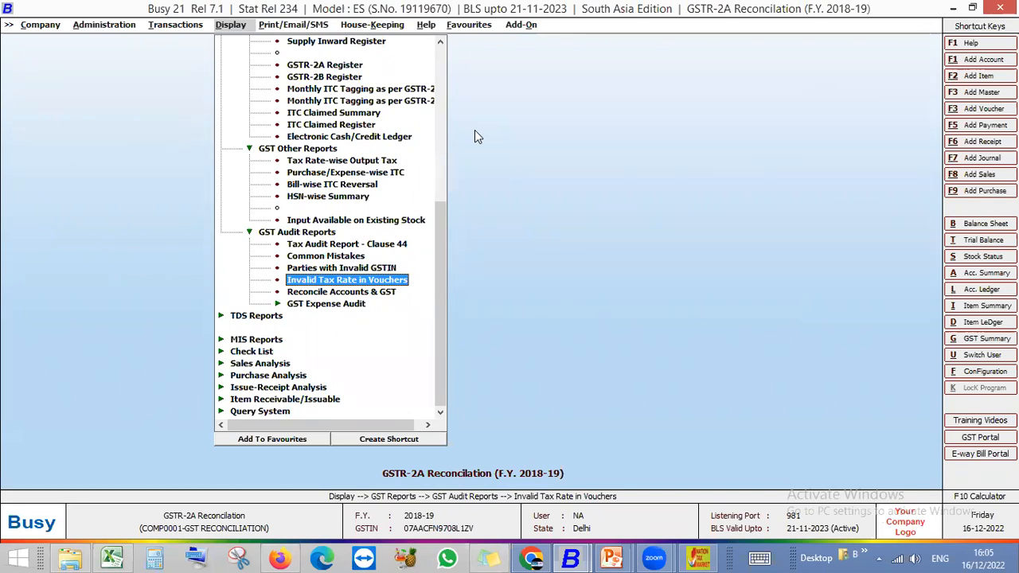
Step: Collapse GST Reports together with its expanded Registers, Other Reports and Audit Reports groups
{"action": "key", "text": "Escape"}
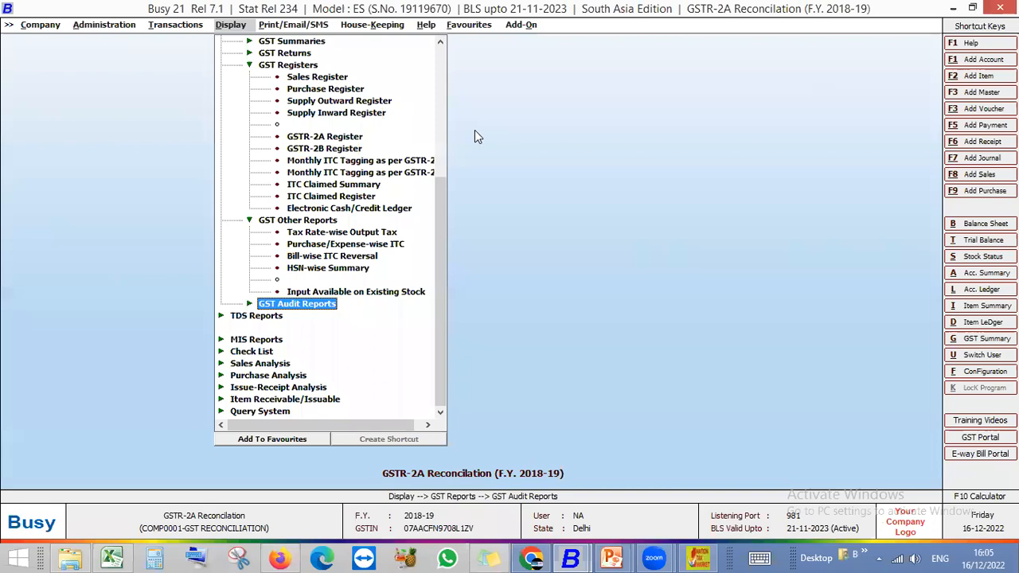
{"action": "key", "text": "Escape"}
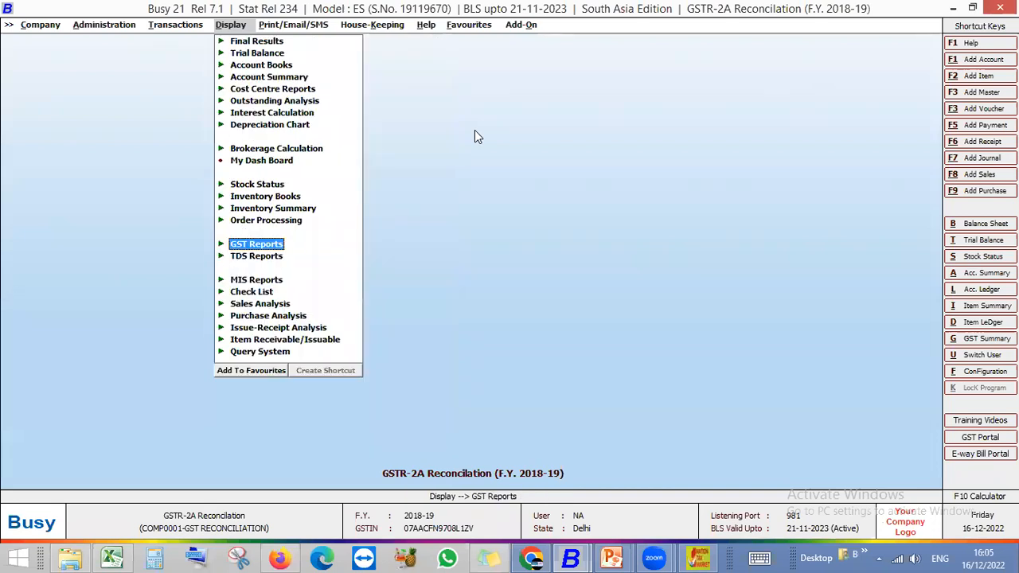
{"action": "key", "text": "Return"}
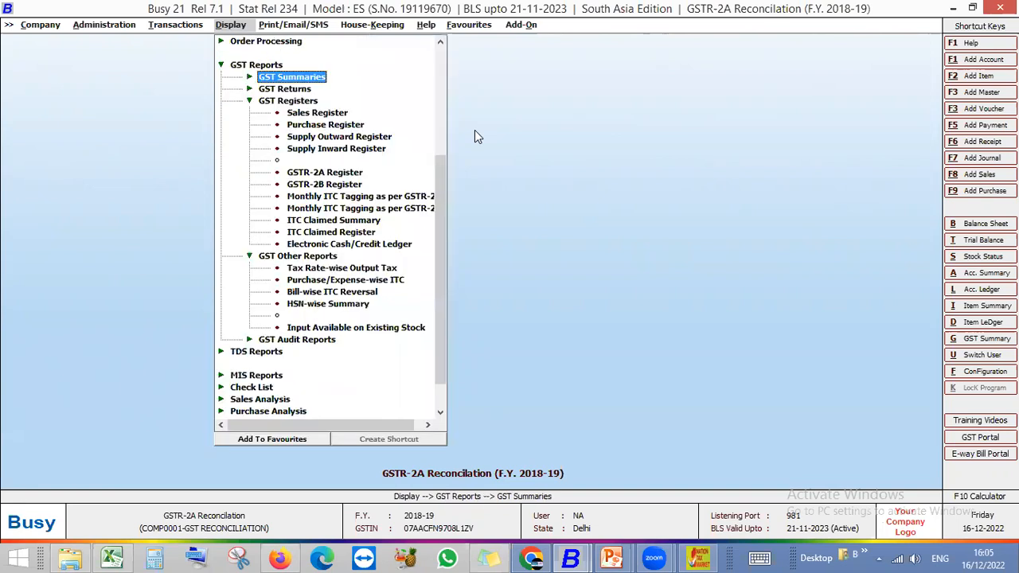
{"action": "key", "text": "Escape"}
{"action": "key", "text": "Return"}
{"action": "key", "text": "Down"}
{"action": "key", "text": "Down"}
{"action": "key", "text": "Down"}
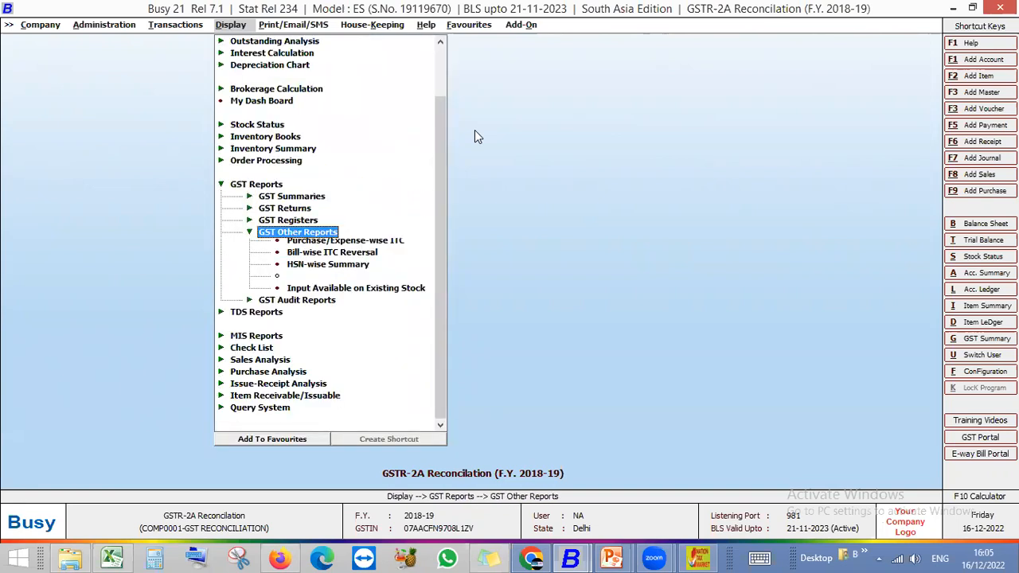
{"action": "key", "text": "Escape"}
{"action": "key", "text": "Up"}
{"action": "key", "text": "Up"}
{"action": "key", "text": "Up"}
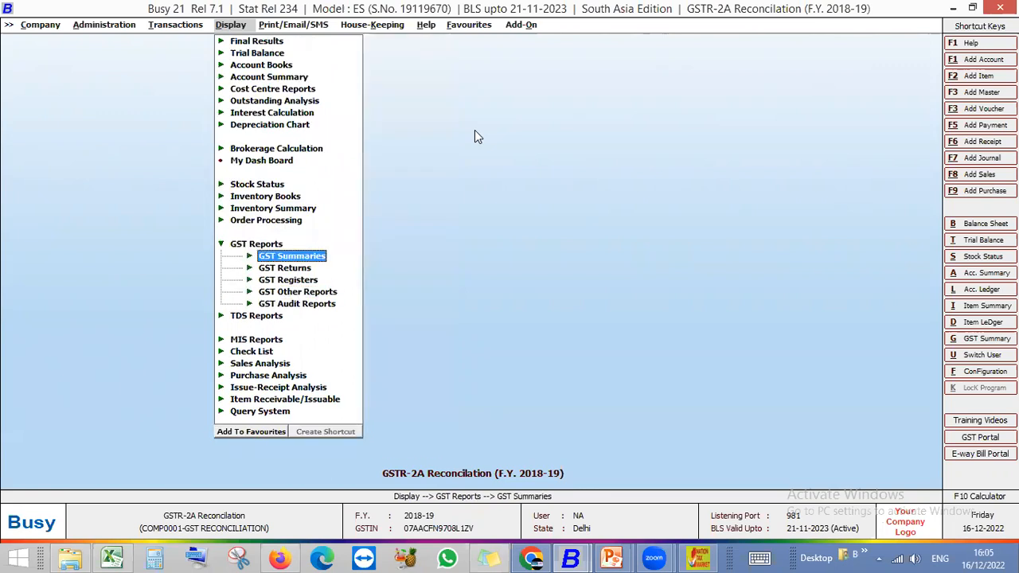
{"action": "key", "text": "Return"}
{"action": "key", "text": "Escape"}
{"action": "key", "text": "Up"}
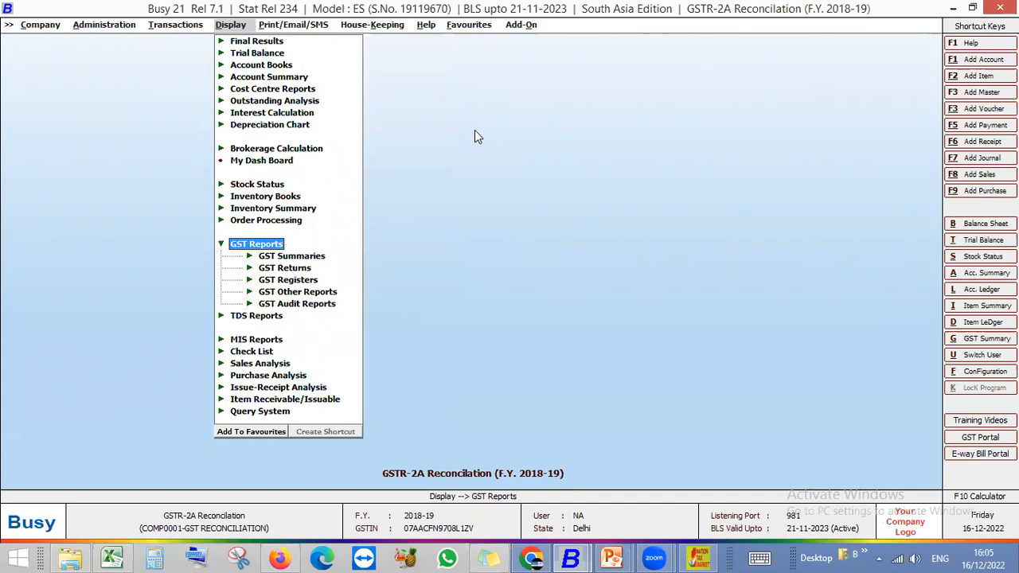
{"action": "key", "text": "Escape"}
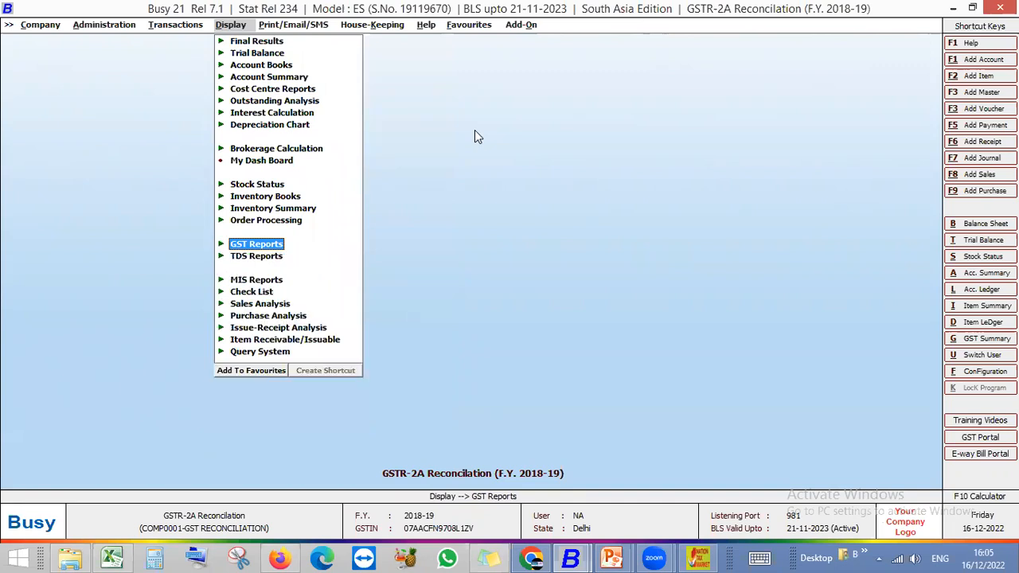
Step: Move from the report list to the transaction list and collapse its GST Misc. Utilities group
{"action": "key", "text": "Left"}
{"action": "key", "text": "Escape"}
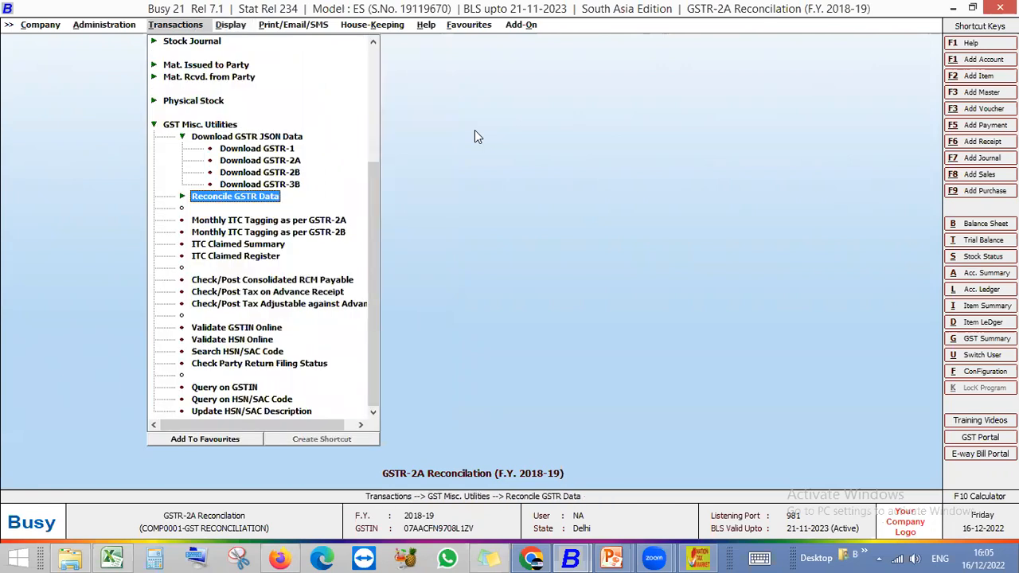
{"action": "key", "text": "Escape"}
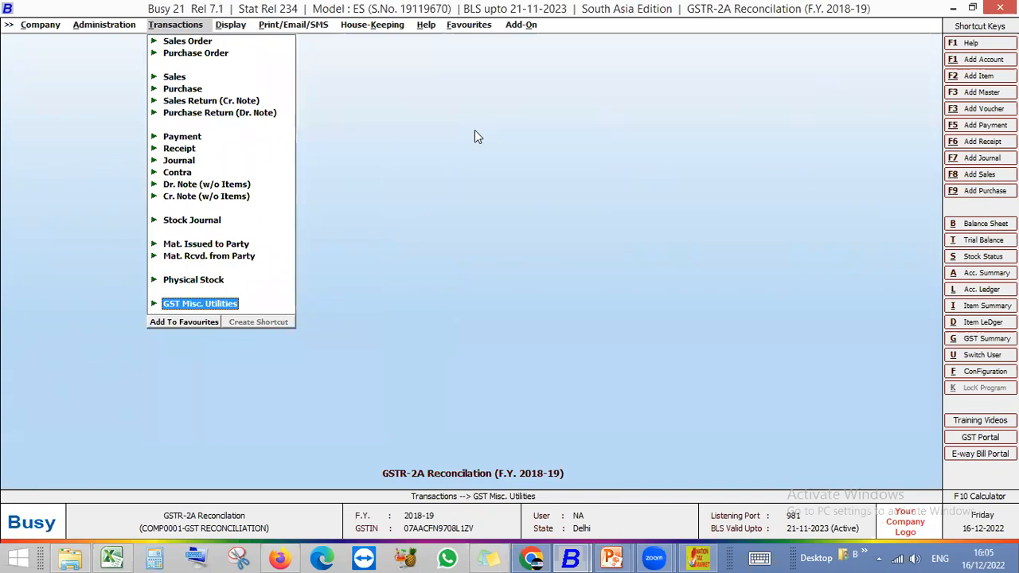
Step: Expand GST Misc. Utilities together with its Download GSTR JSON Data and Reconcile GSTR Data groups
{"action": "key", "text": "Return"}
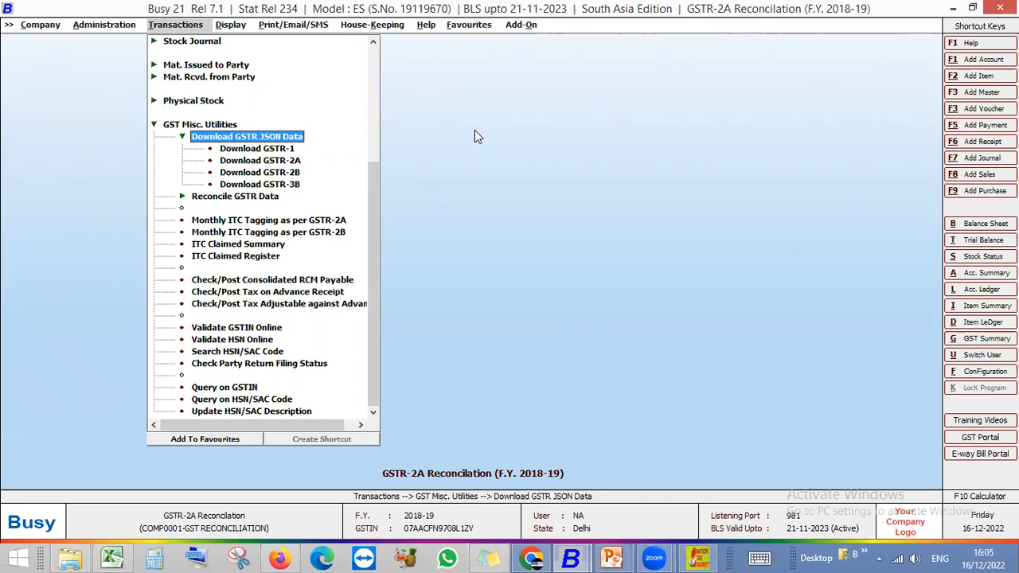
{"action": "key", "text": "Down"}
{"action": "key", "text": "Down"}
{"action": "key", "text": "Down"}
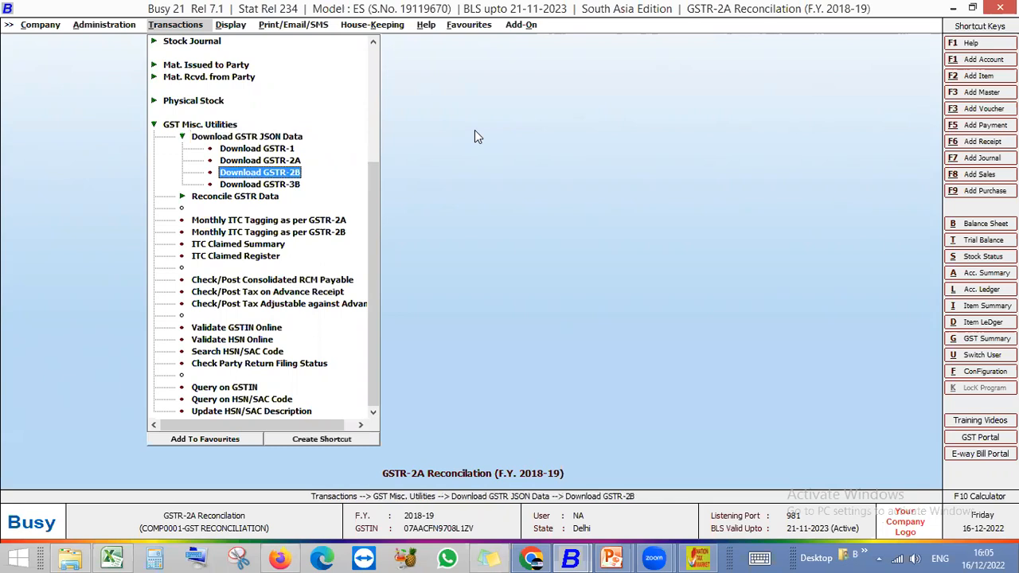
{"action": "key", "text": "Down"}
{"action": "key", "text": "Down"}
{"action": "key", "text": "Down"}
Step: Open the GSTR-1 data download form and view its Manual saving mode, returning to Auto Download
{"action": "key", "text": "Up"}
{"action": "key", "text": "Up"}
{"action": "key", "text": "Up"}
{"action": "key", "text": "Up"}
{"action": "key", "text": "Up"}
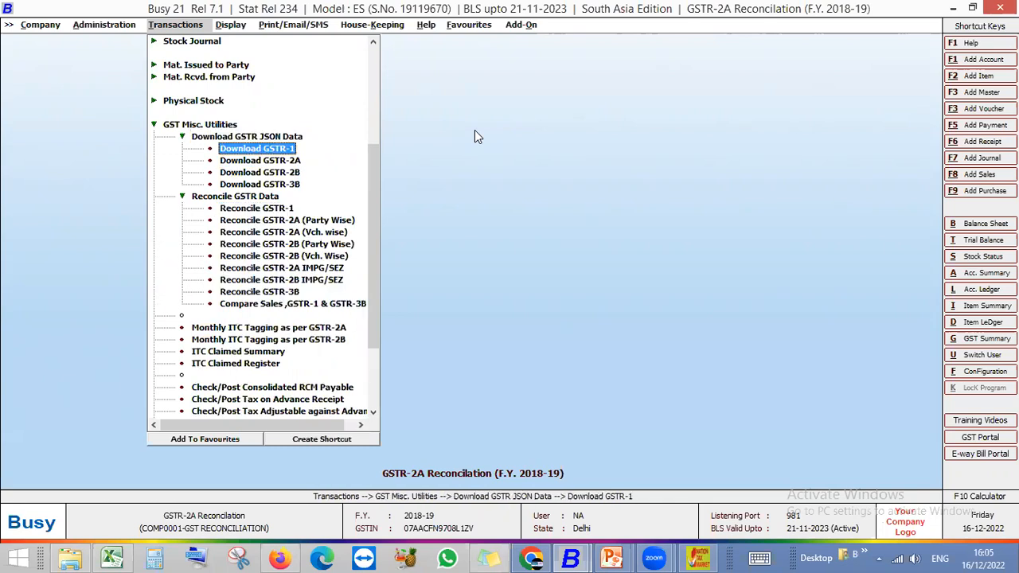
{"action": "key", "text": "Return"}
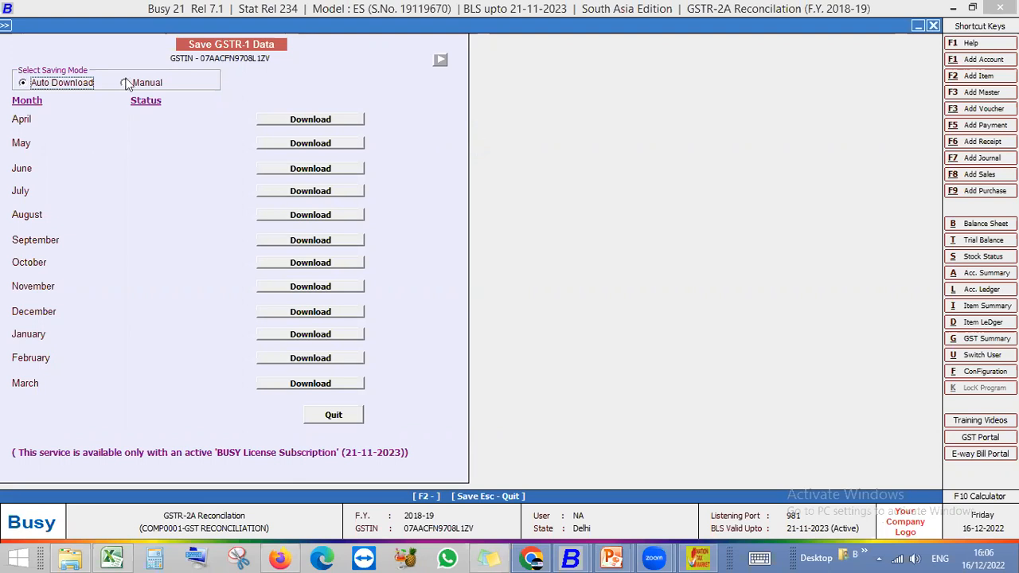
{"action": "key", "text": "Right"}
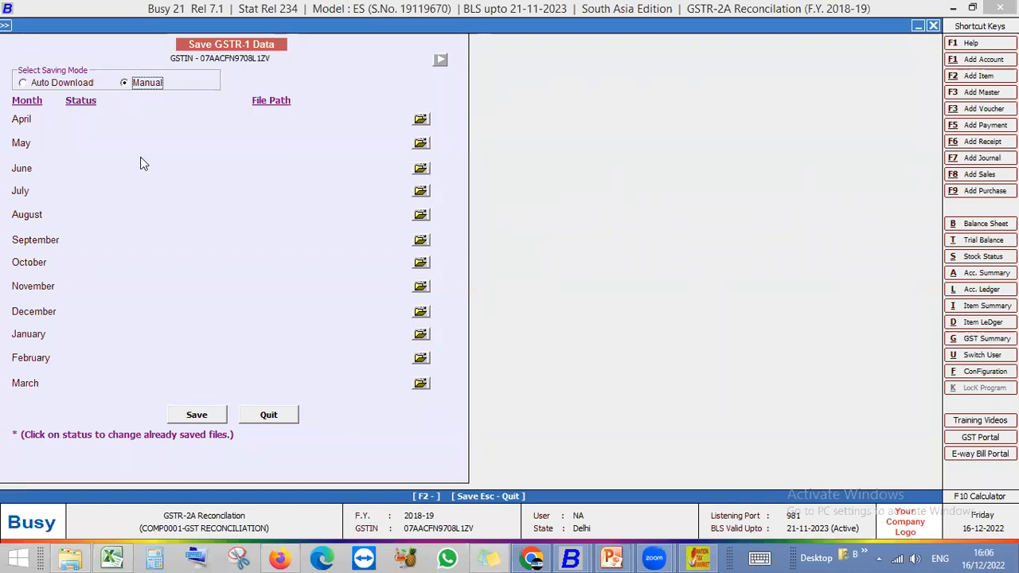
{"action": "left_click", "coordinate": [49, 86]}
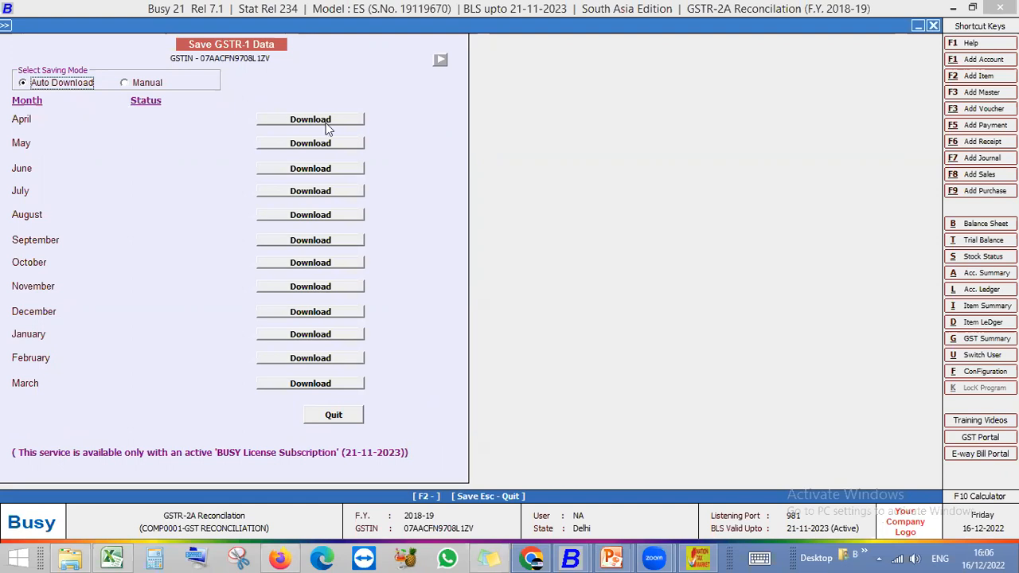
Step: Try to download the August GSTR-1 data in Auto Download mode and leave the form
{"action": "left_click", "coordinate": [325, 215]}
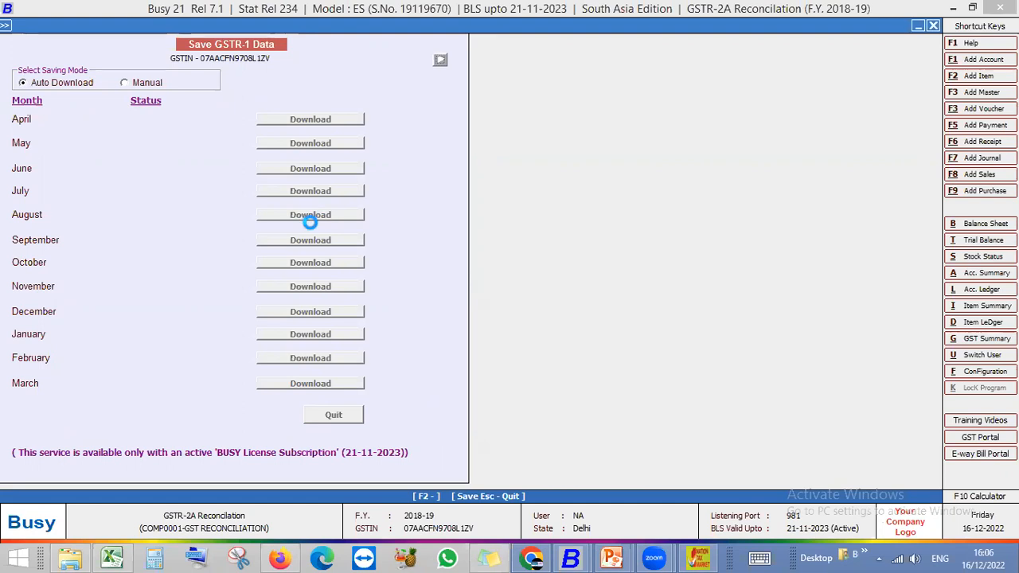
{"action": "left_click", "coordinate": [608, 307]}
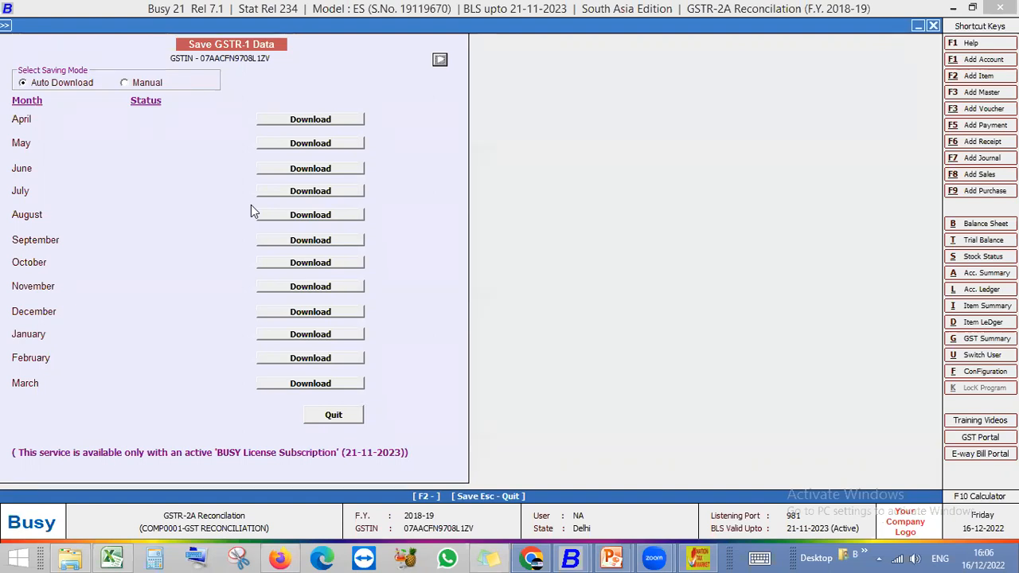
{"action": "key", "text": "Escape"}
Step: Collapse the Download GSTR JSON Data group while keeping Reconcile GSTR Data expanded
{"action": "key", "text": "Down"}
{"action": "key", "text": "Down"}
{"action": "key", "text": "Down"}
{"action": "key", "text": "Down"}
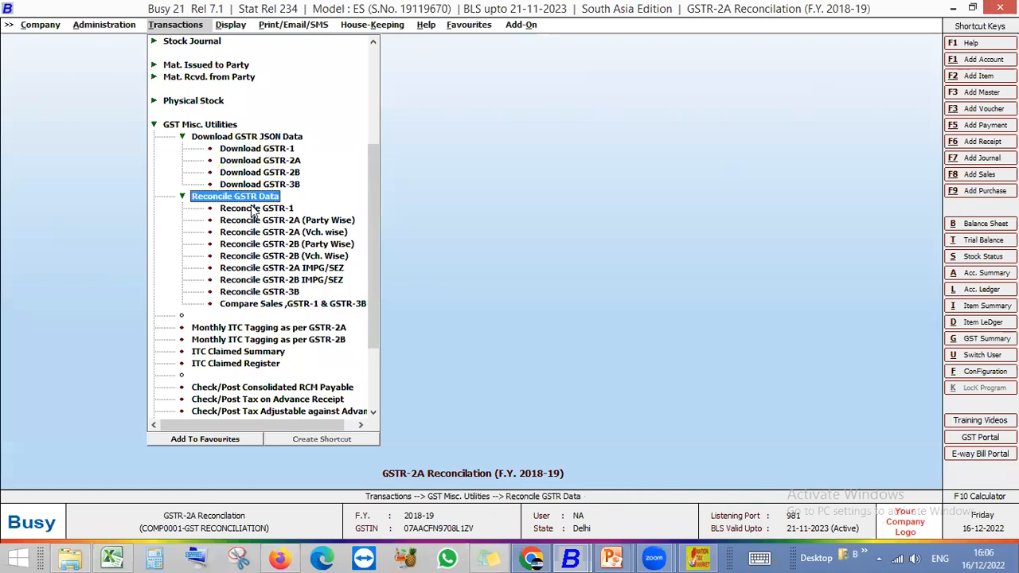
{"action": "key", "text": "Down"}
{"action": "key", "text": "Up"}
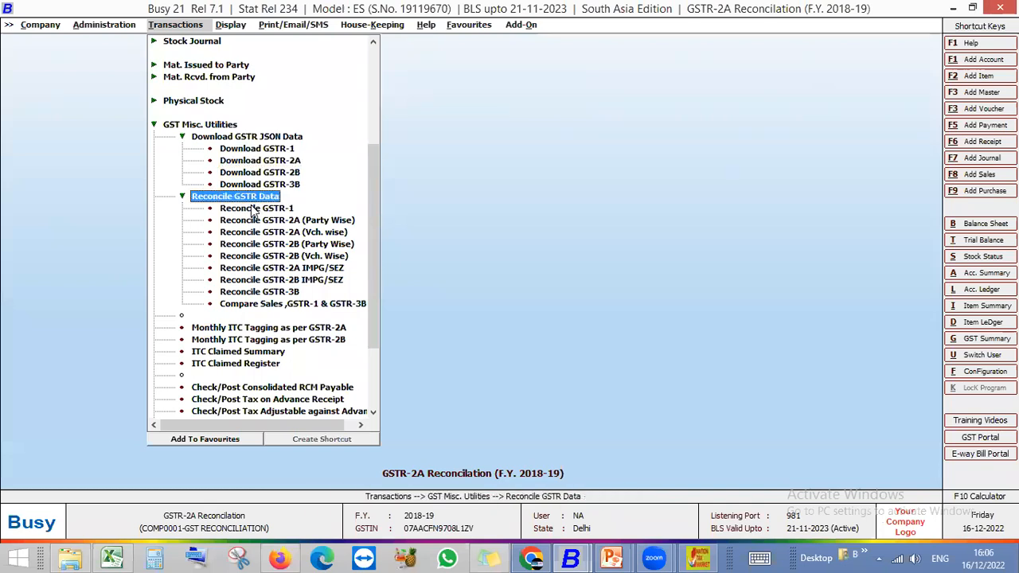
{"action": "key", "text": "Up"}
{"action": "key", "text": "Left"}
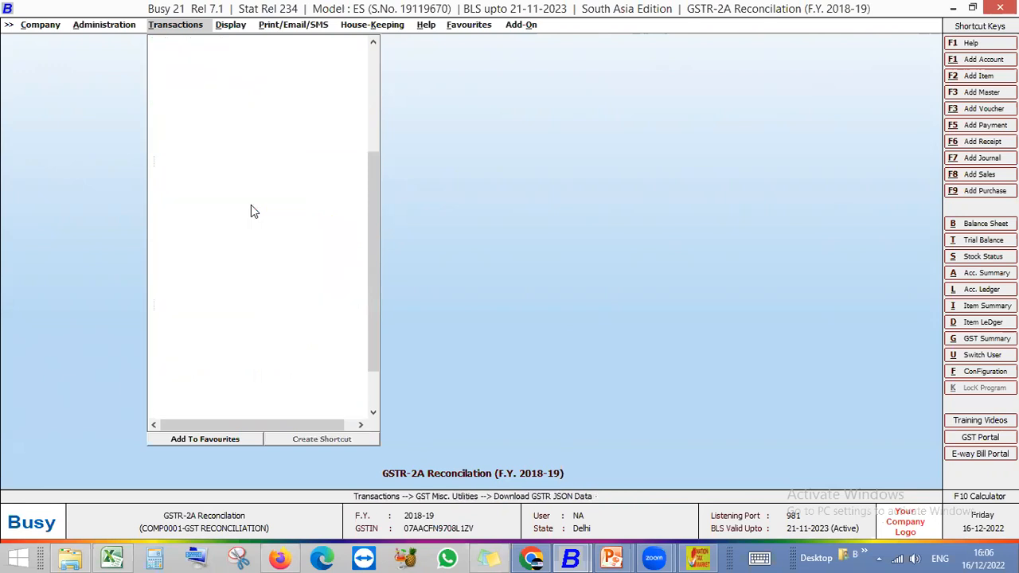
Step: Look through the Reconcile GSTR Data entries and open the Reconcile GSTR-2A (Party Wise) options
{"action": "key", "text": "Down"}
{"action": "key", "text": "Down"}
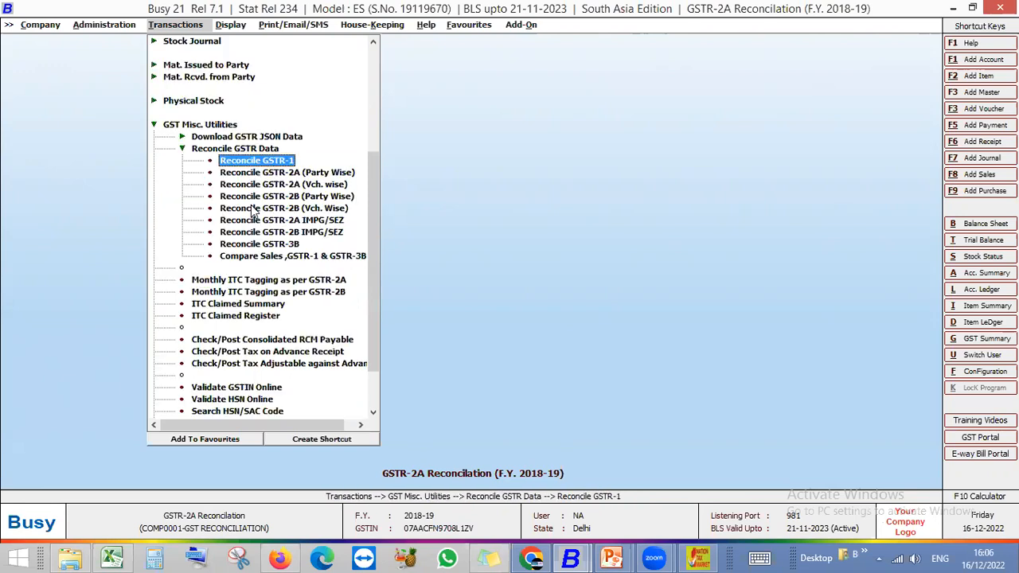
{"action": "key", "text": "Down"}
{"action": "key", "text": "Down"}
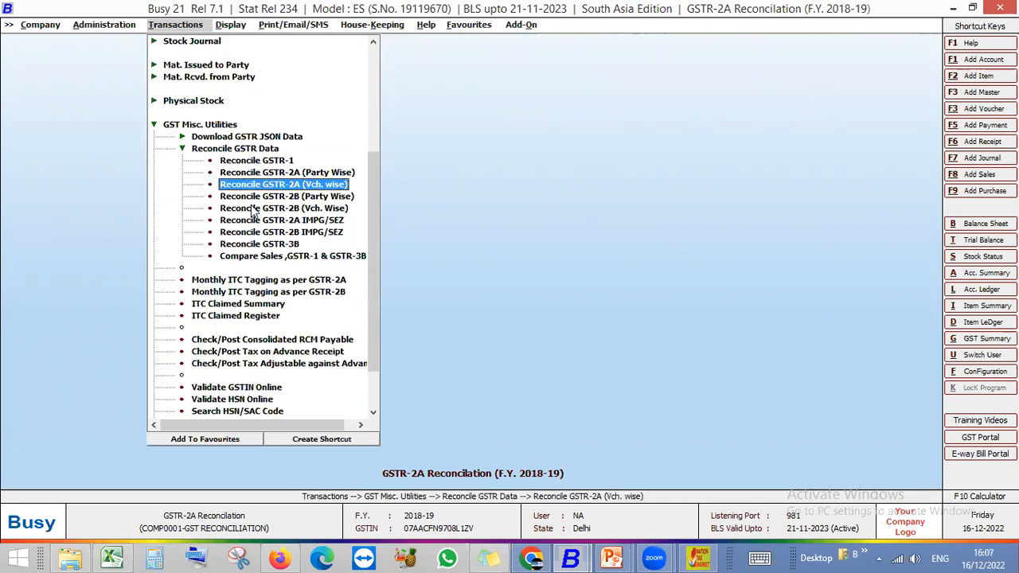
{"action": "left_click", "coordinate": [253, 209]}
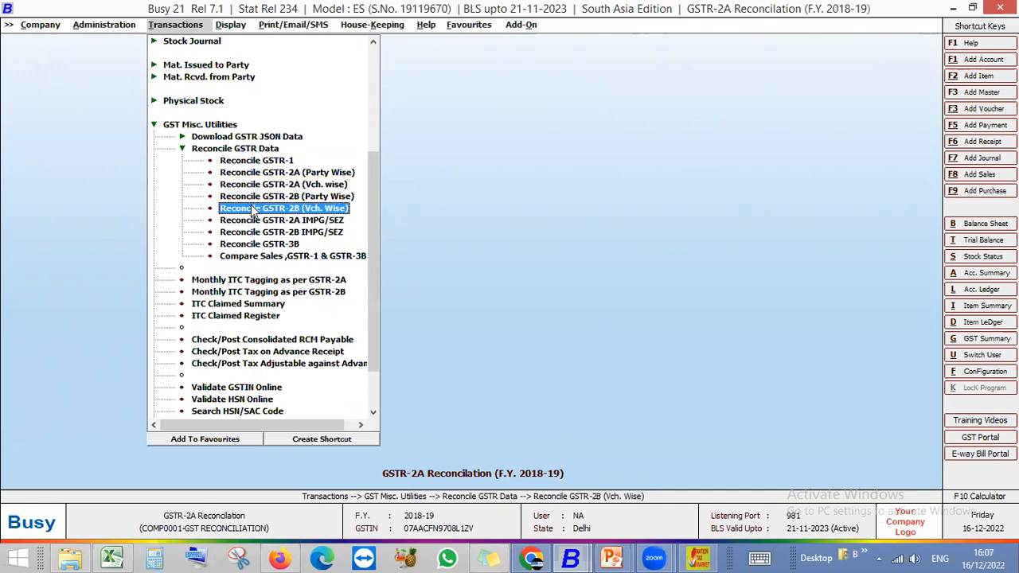
{"action": "key", "text": "Up"}
{"action": "key", "text": "Up"}
{"action": "key", "text": "Up"}
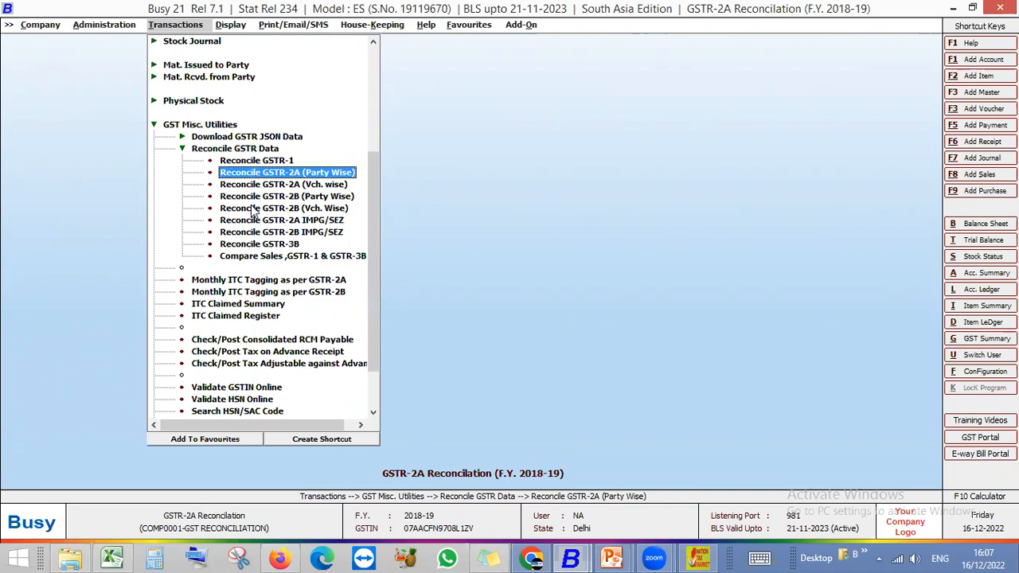
{"action": "key", "text": "Return"}
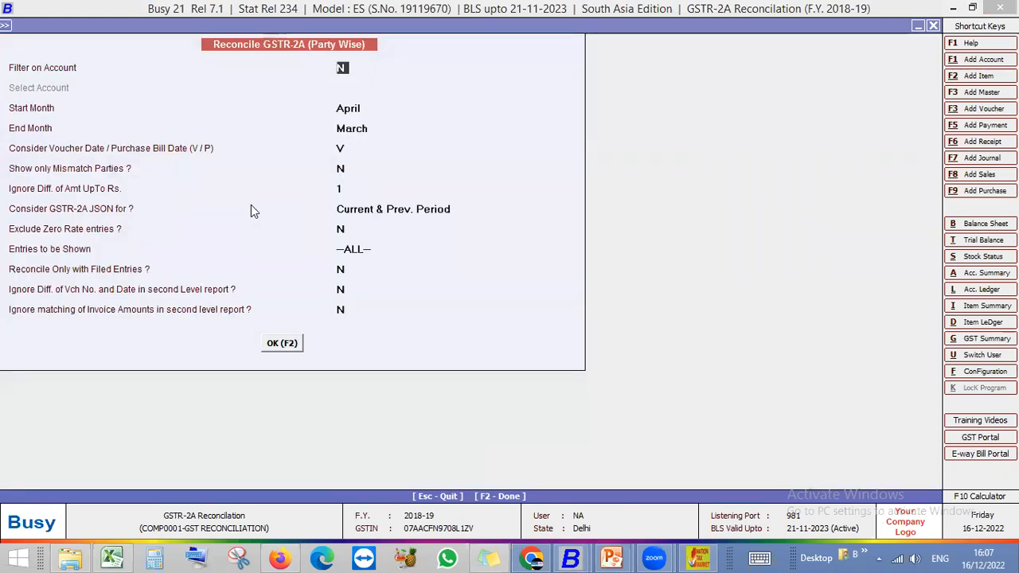
Step: Run the party-wise GSTR-2A reconciliation for all accounts from April to March, proceeding without the missing July GSTR-2A files
{"action": "key", "text": "Return"}
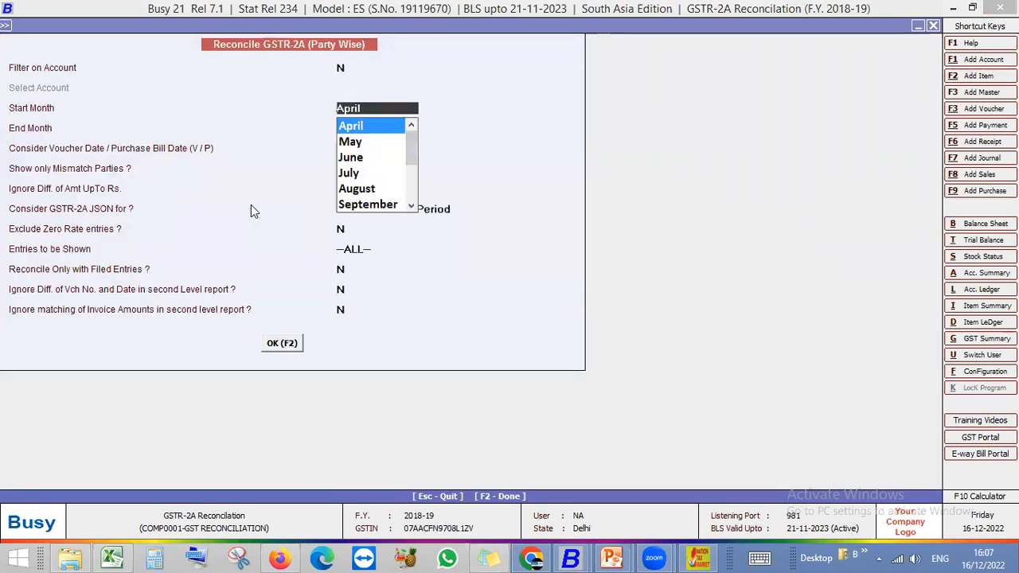
{"action": "key", "text": "Return"}
{"action": "key", "text": "Return"}
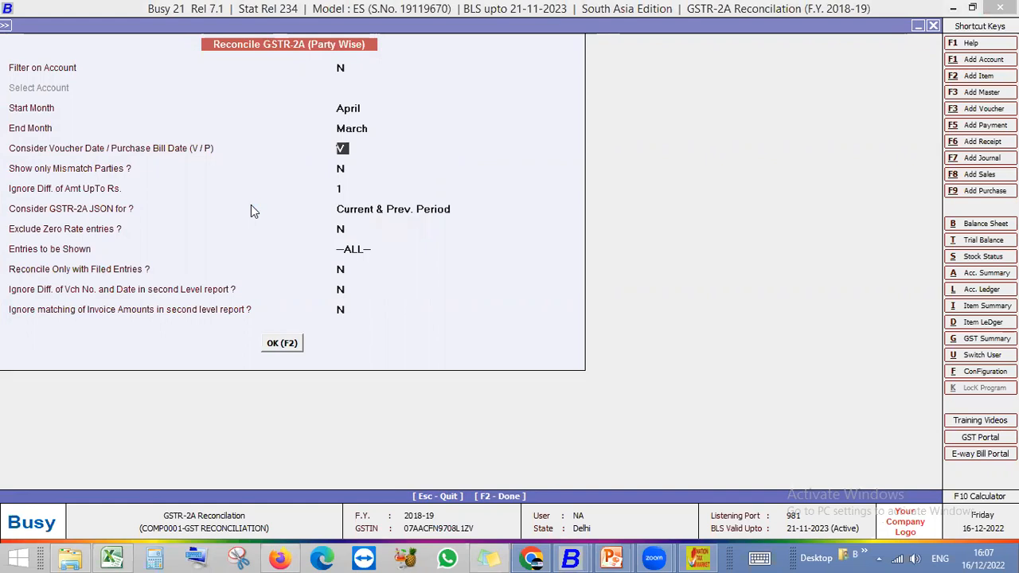
{"action": "key", "text": "Return"}
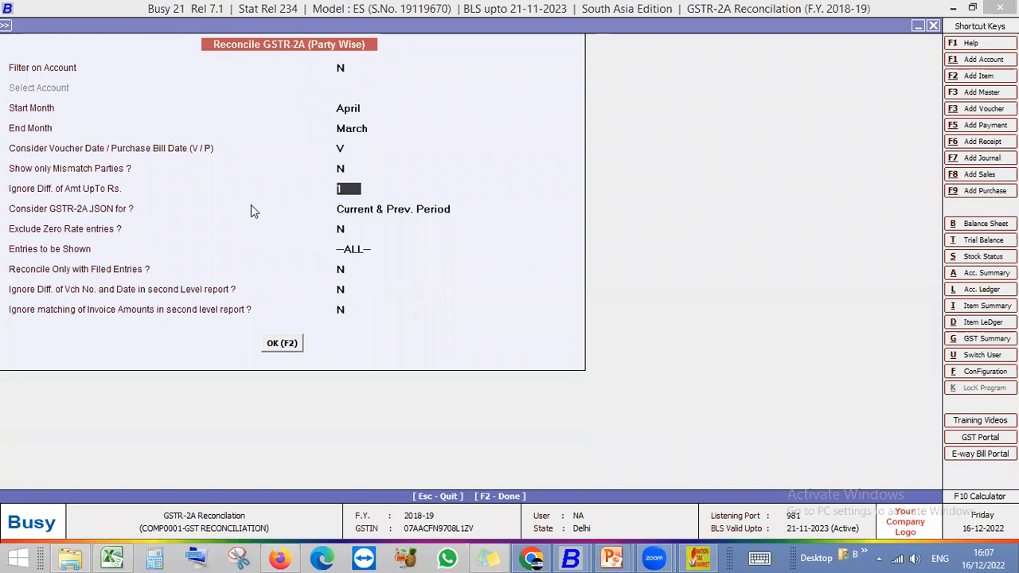
{"action": "key", "text": "Return"}
{"action": "key", "text": "Return"}
{"action": "key", "text": "Return"}
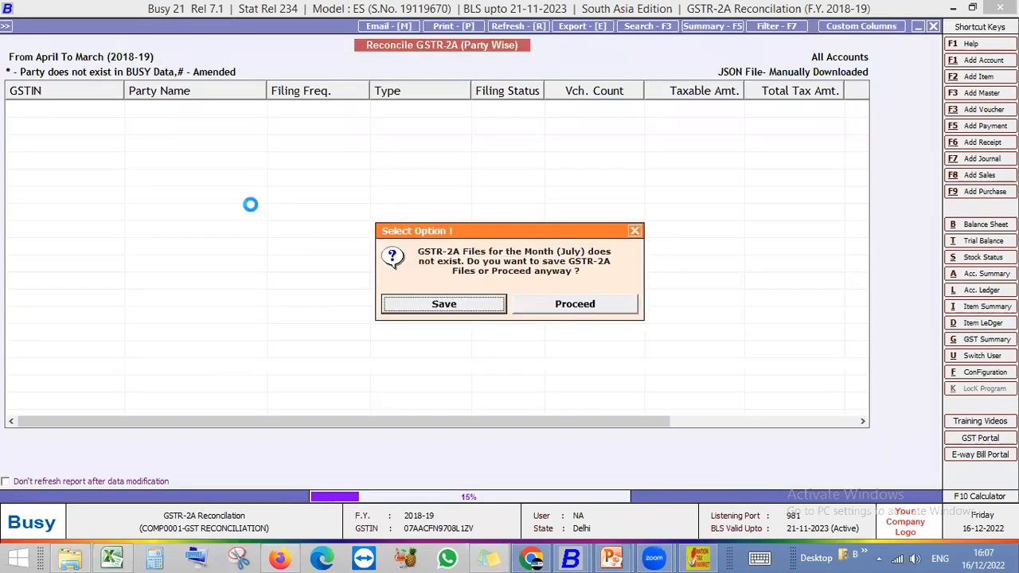
{"action": "key", "text": "Return"}
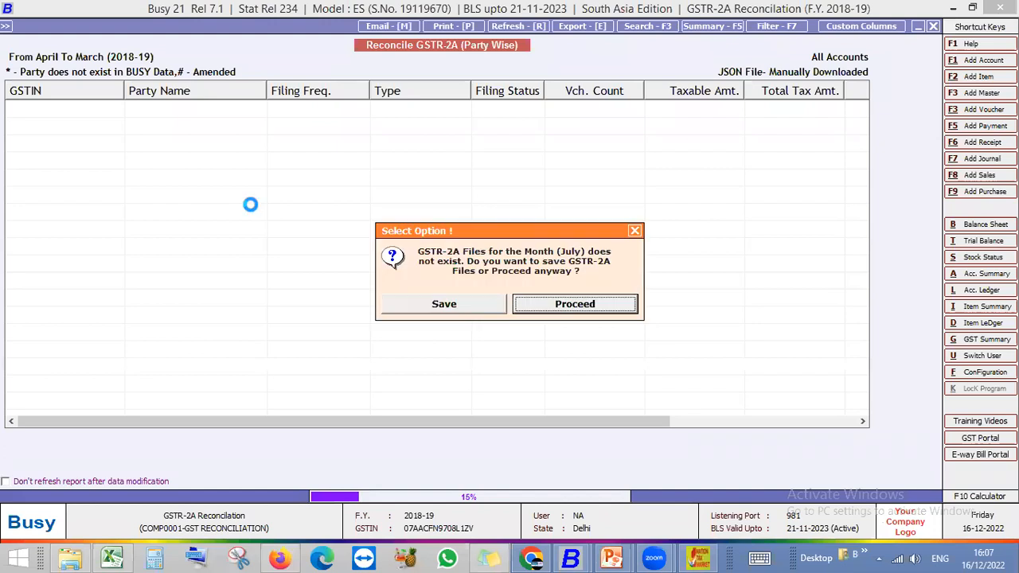
{"action": "key", "text": "Return"}
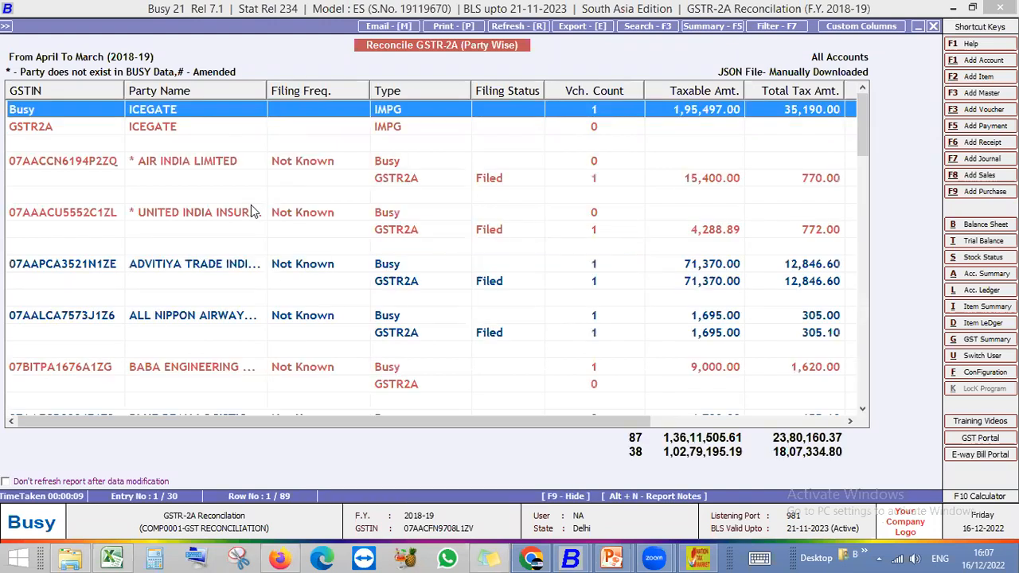
Step: Compare the Busy and GSTR2A rows of ICEGATE and the parties listed below it in the reconciliation report
{"action": "key", "text": "Down"}
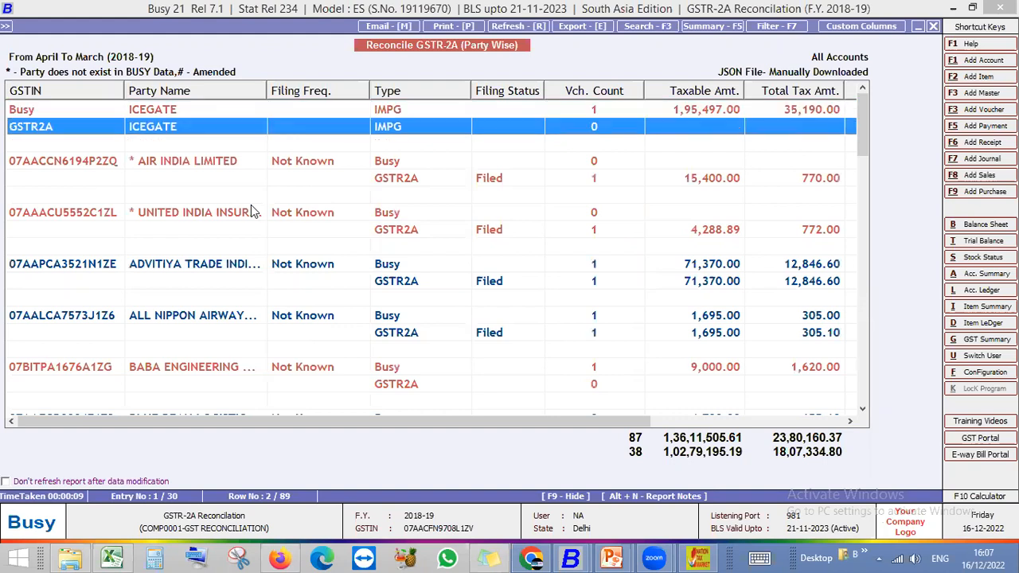
{"action": "key", "text": "Up"}
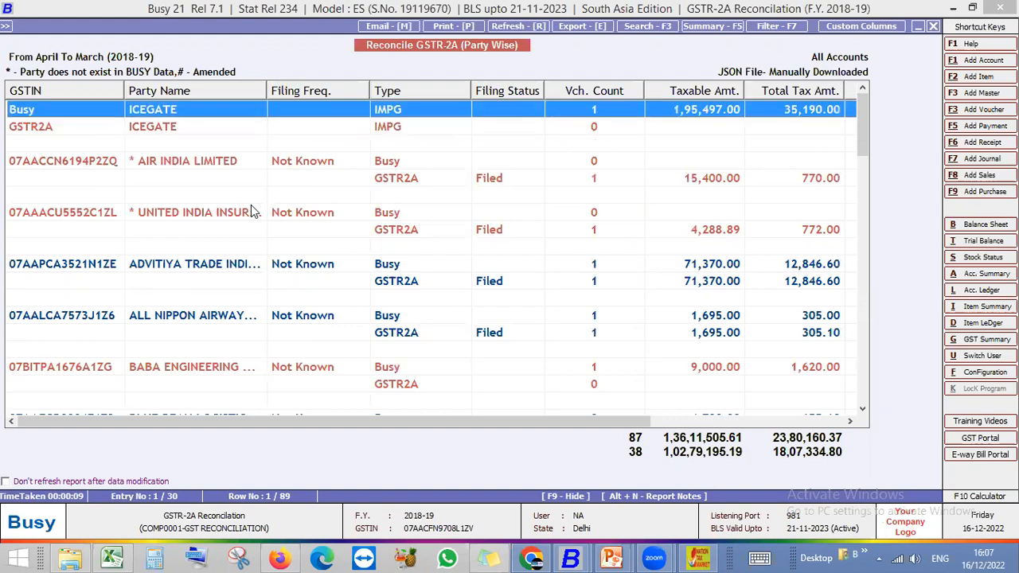
{"action": "key", "text": "Down"}
{"action": "key", "text": "Up"}
{"action": "key", "text": "Down"}
{"action": "left_click", "coordinate": [251, 212]}
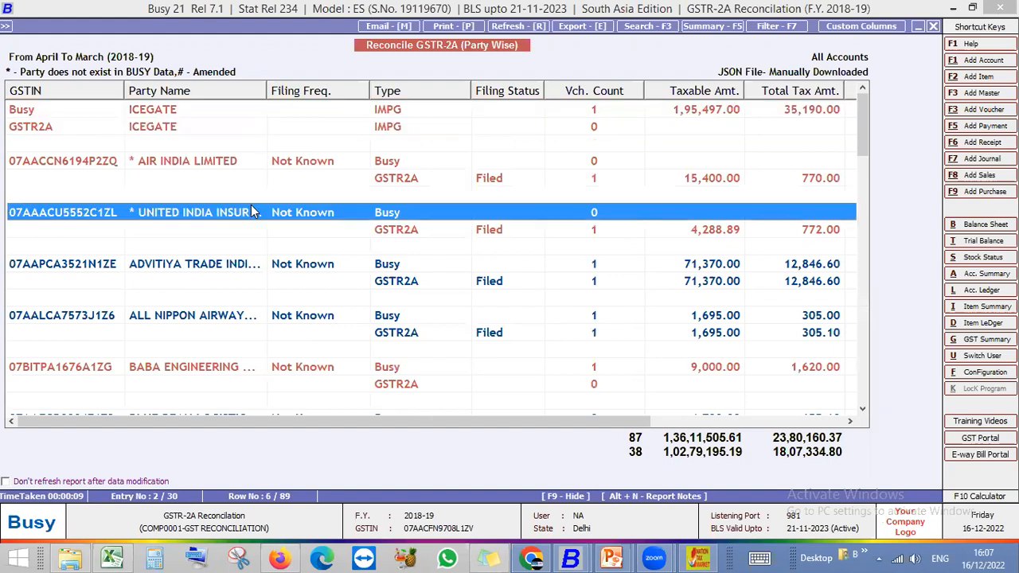
{"action": "key", "text": "Down"}
{"action": "key", "text": "Down"}
{"action": "key", "text": "Down"}
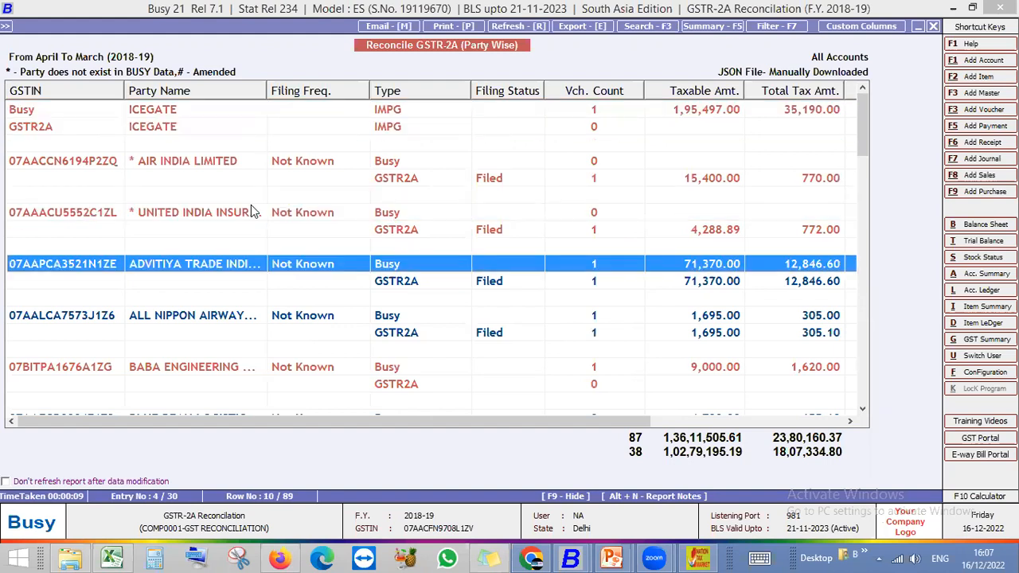
{"action": "key", "text": "Up"}
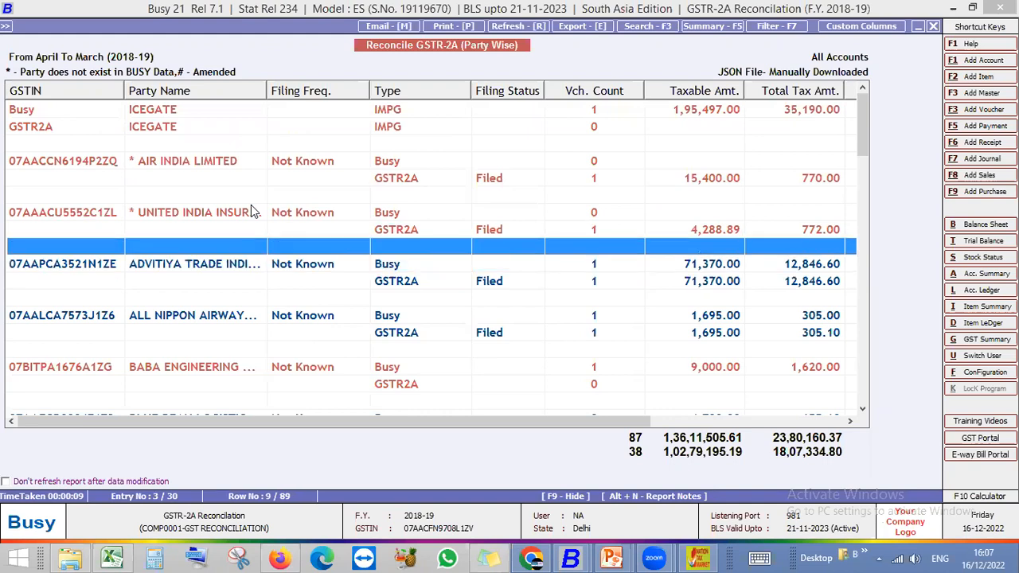
{"action": "key", "text": "Home"}
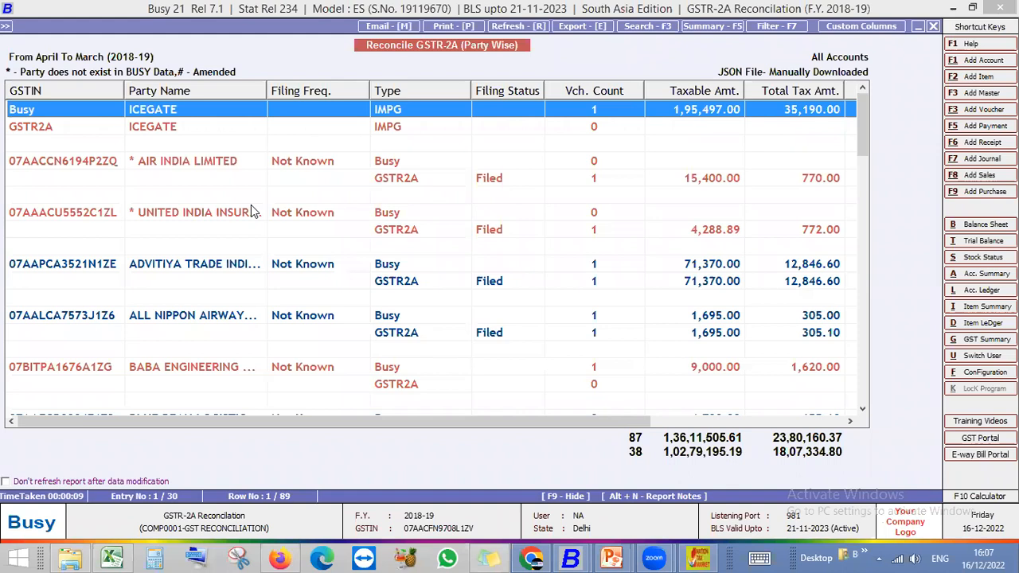
Step: Examine matched and mismatched parties down to Blue Bean Logistics in the GSTR-2A reconciliation, and close the report
{"action": "key", "text": "Down"}
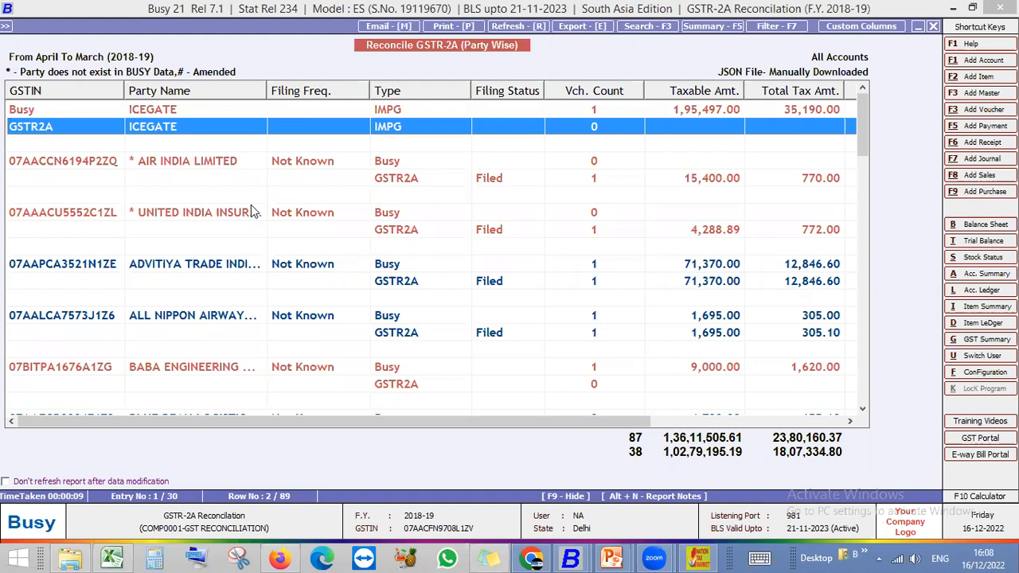
{"action": "key", "text": "Down"}
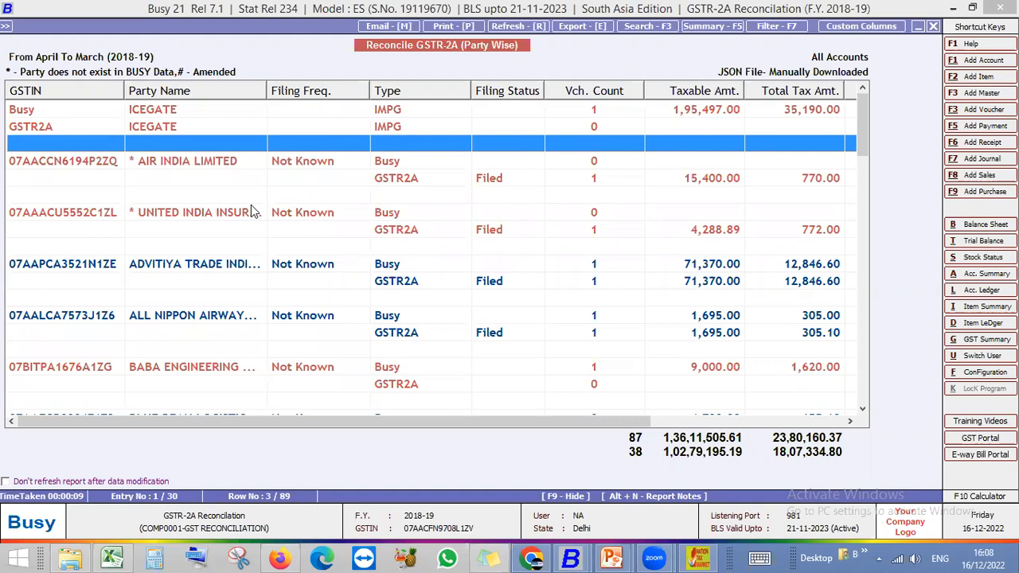
{"action": "key", "text": "Down"}
{"action": "key", "text": "Down"}
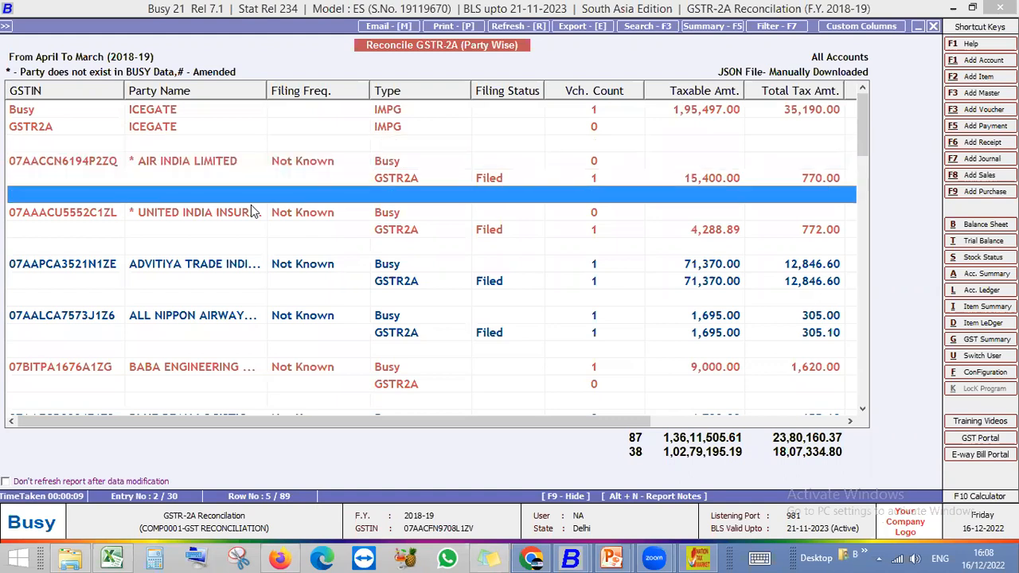
{"action": "key", "text": "Down"}
{"action": "key", "text": "Page_Down"}
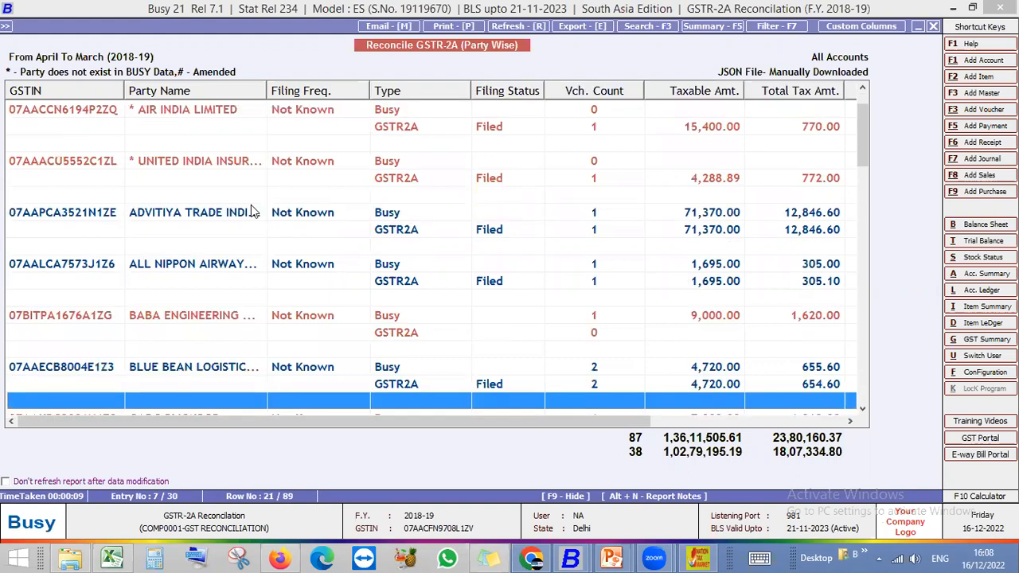
{"action": "key", "text": "Up"}
{"action": "key", "text": "Up"}
{"action": "key", "text": "Up"}
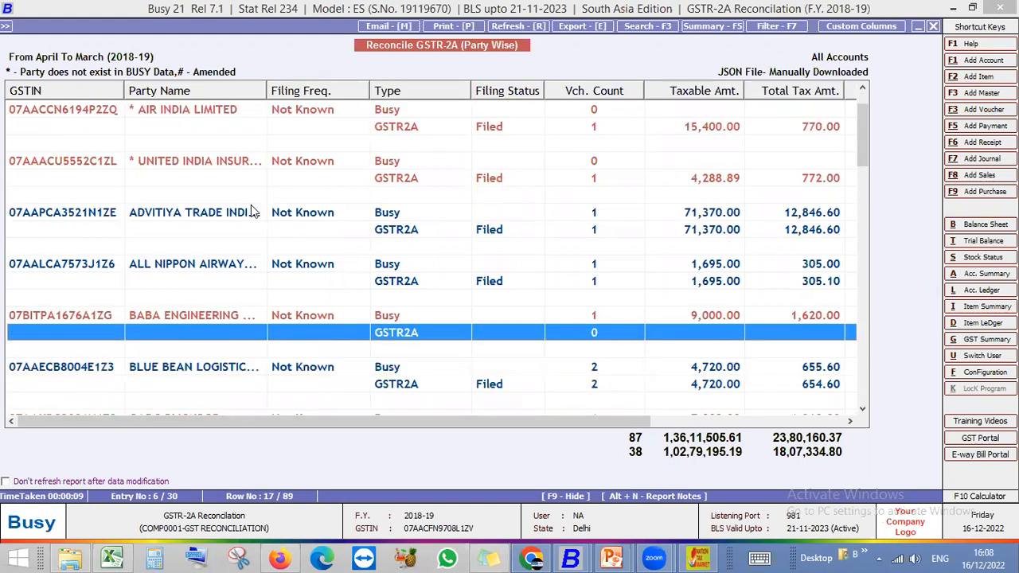
{"action": "key", "text": "Escape"}
{"action": "key", "text": "Escape"}
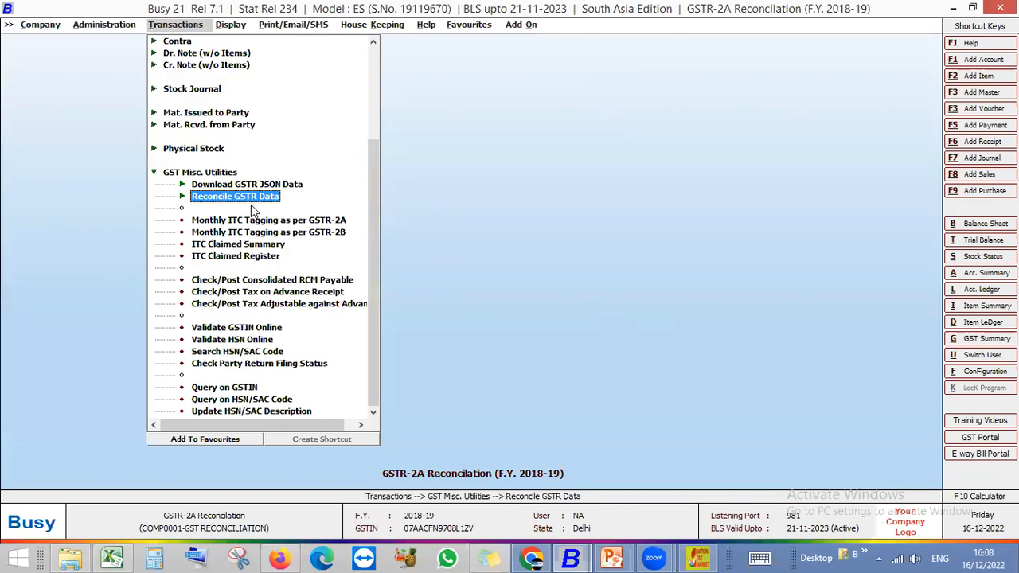
Step: Look through the Reconcile GSTR Data entries and open the Compare Sales, GSTR-1 & GSTR-3B options
{"action": "key", "text": "Down"}
{"action": "key", "text": "Up"}
{"action": "key", "text": "Return"}
{"action": "key", "text": "Down"}
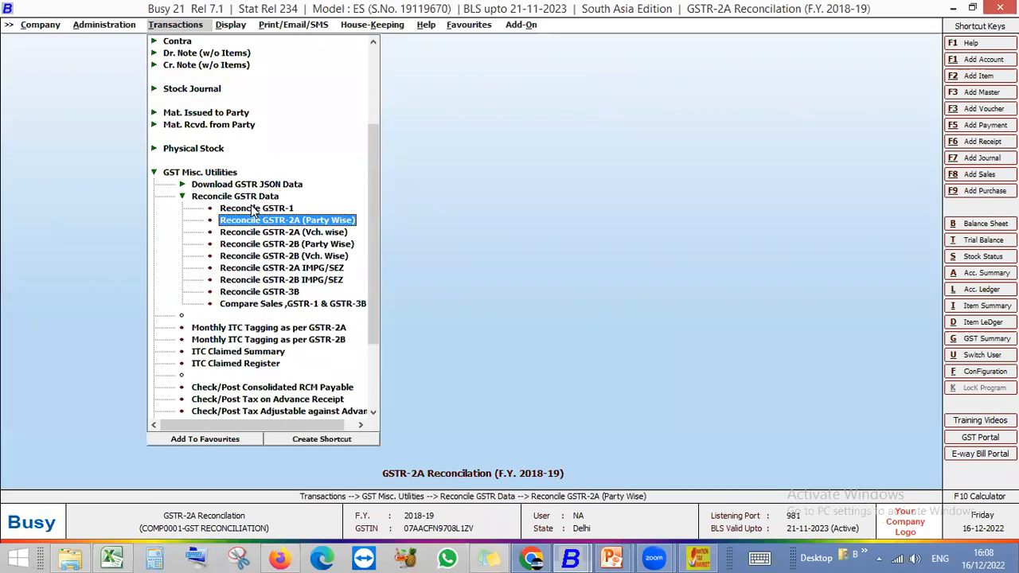
{"action": "key", "text": "Down"}
{"action": "key", "text": "Down"}
{"action": "key", "text": "Down"}
{"action": "key", "text": "Down"}
{"action": "key", "text": "Down"}
{"action": "key", "text": "Down"}
{"action": "key", "text": "Down"}
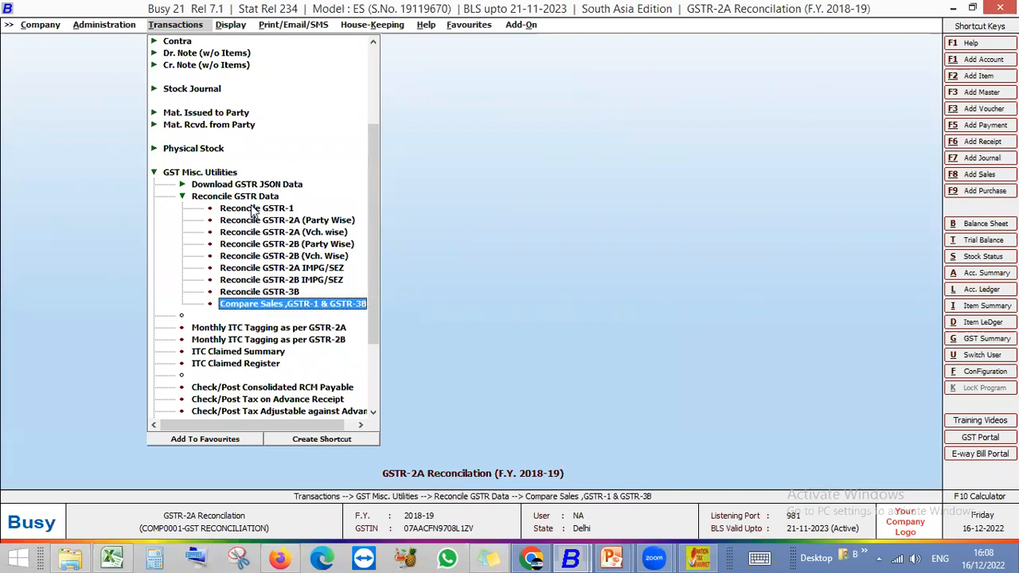
{"action": "key", "text": "Return"}
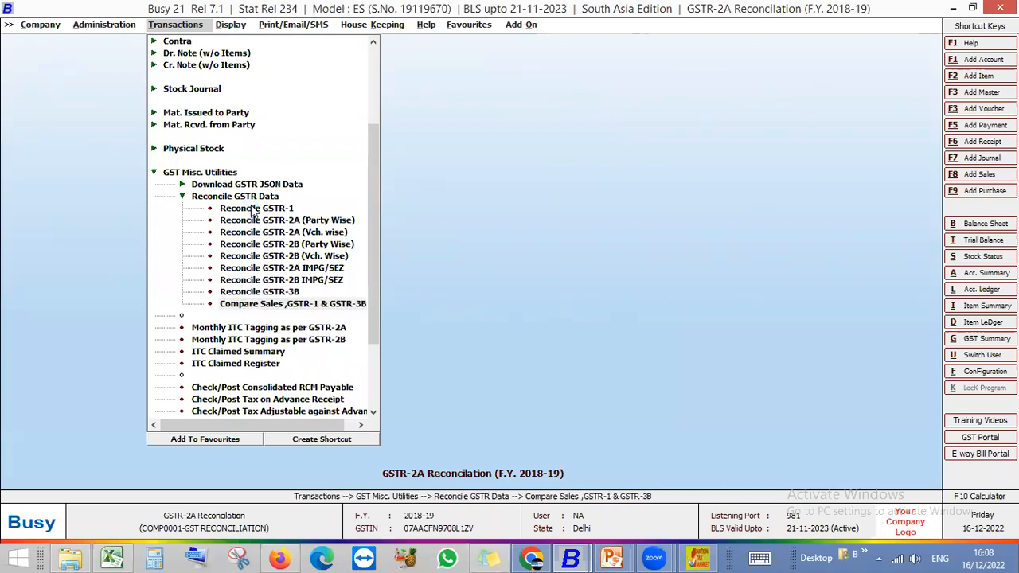
{"action": "key", "text": "Escape"}
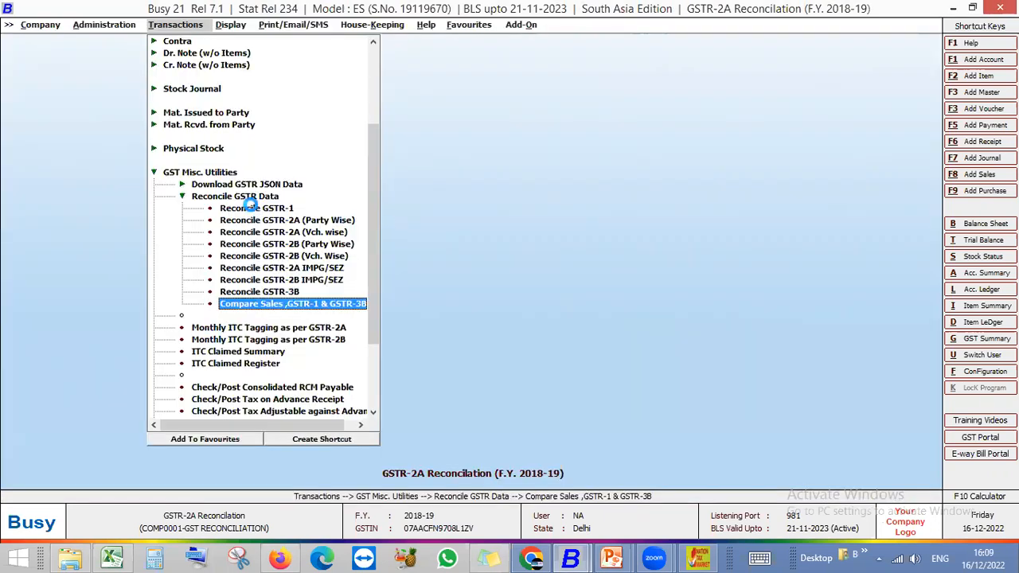
{"action": "key", "text": "Return"}
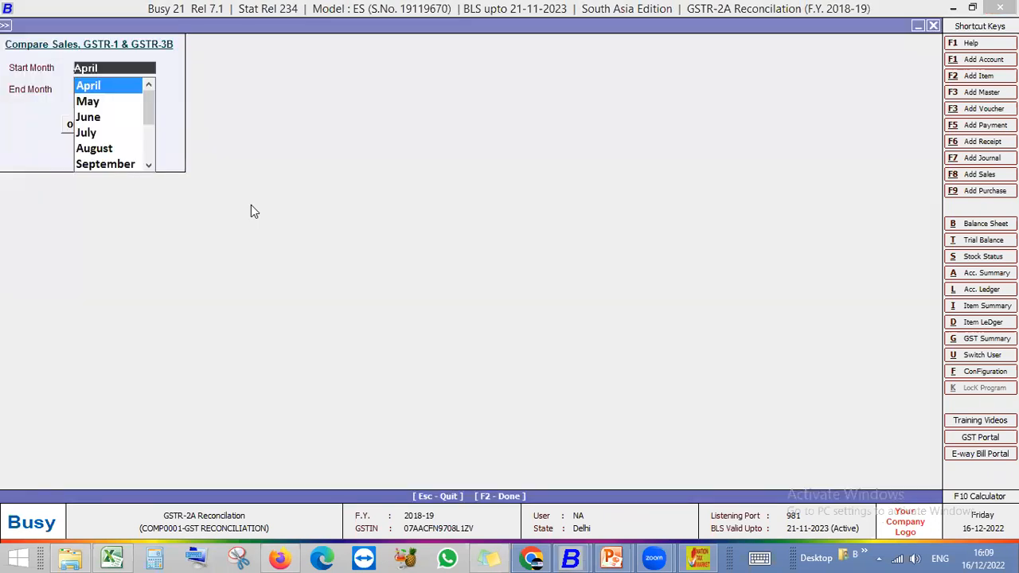
Step: Try the sales, GSTR-1 and GSTR-3B comparison for April to March, view the GSTR-1 data download screen, and leave the comparison
{"action": "key", "text": "Return"}
{"action": "key", "text": "Return"}
{"action": "key", "text": "Return"}
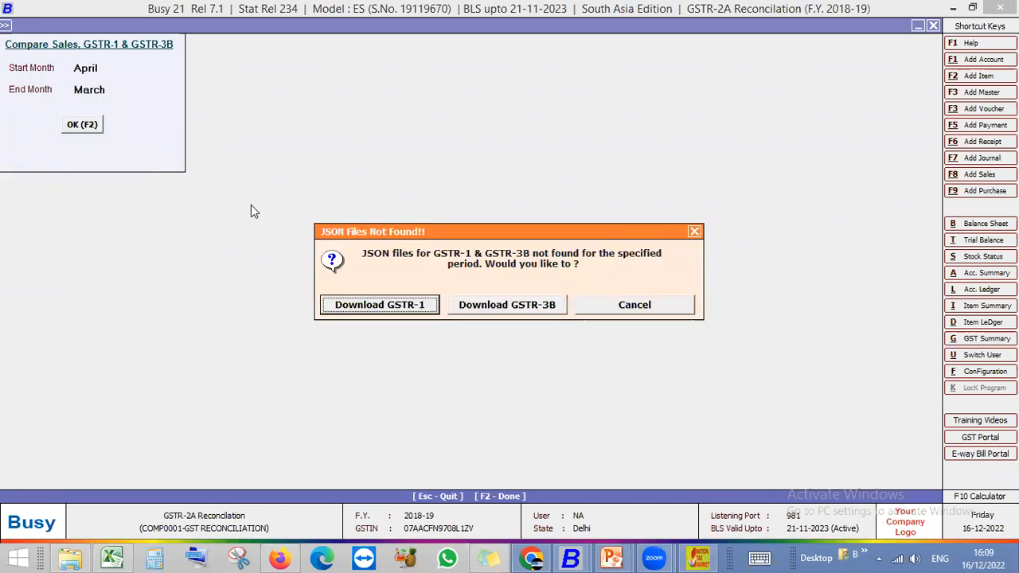
{"action": "key", "text": "Escape"}
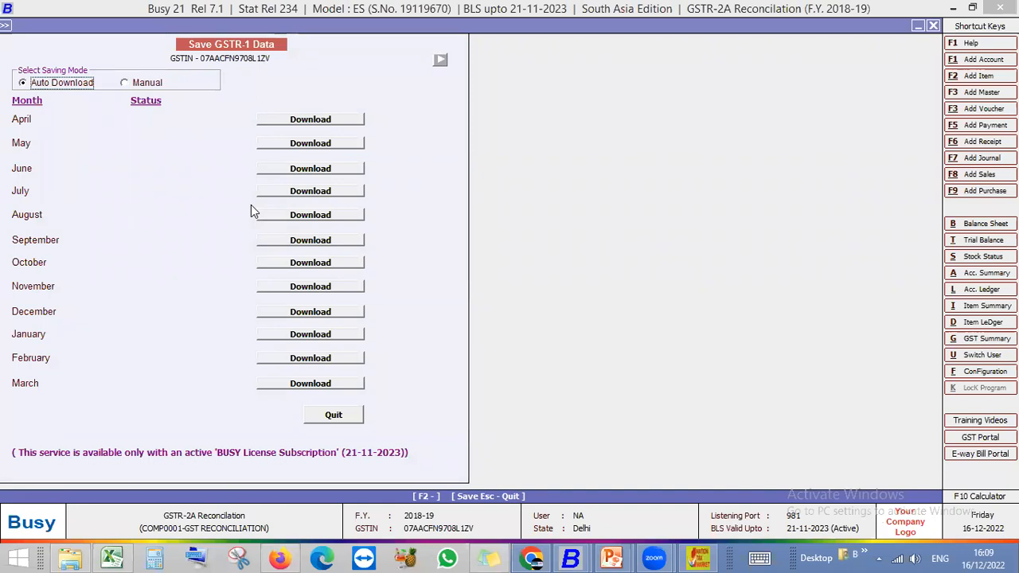
{"action": "key", "text": "Escape"}
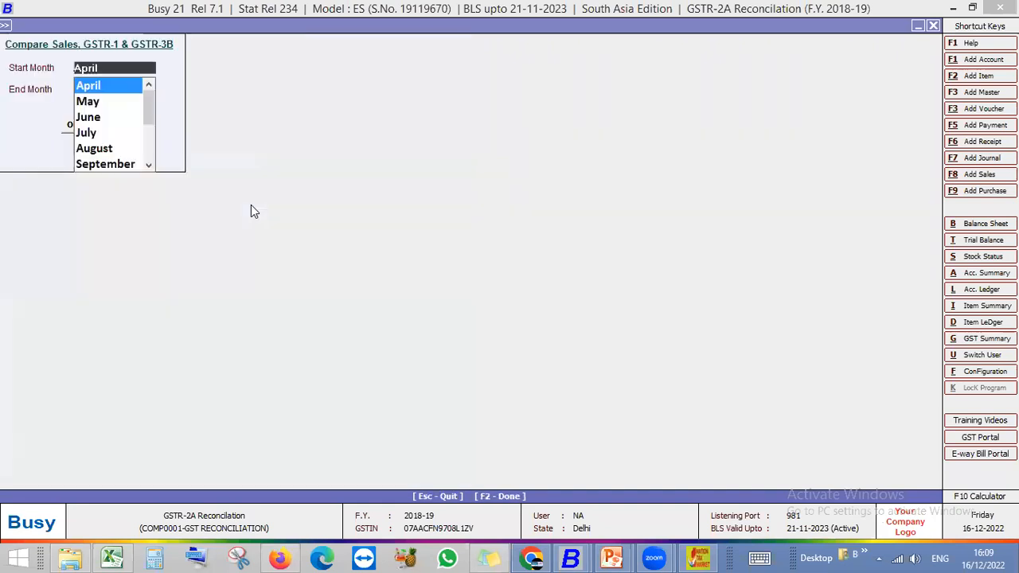
{"action": "key", "text": "space"}
{"action": "key", "text": "space"}
{"action": "key", "text": "F2"}
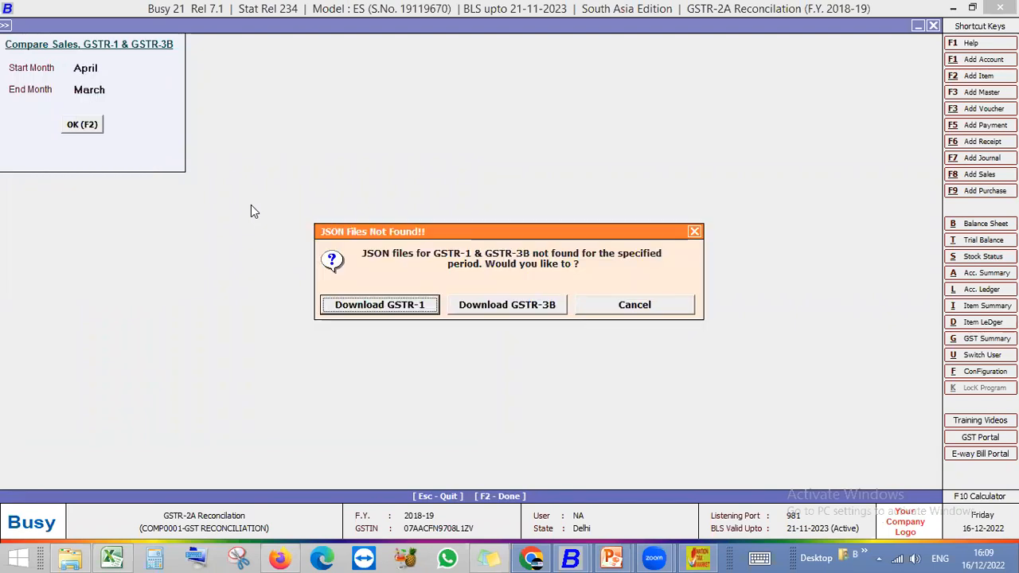
{"action": "key", "text": "Escape"}
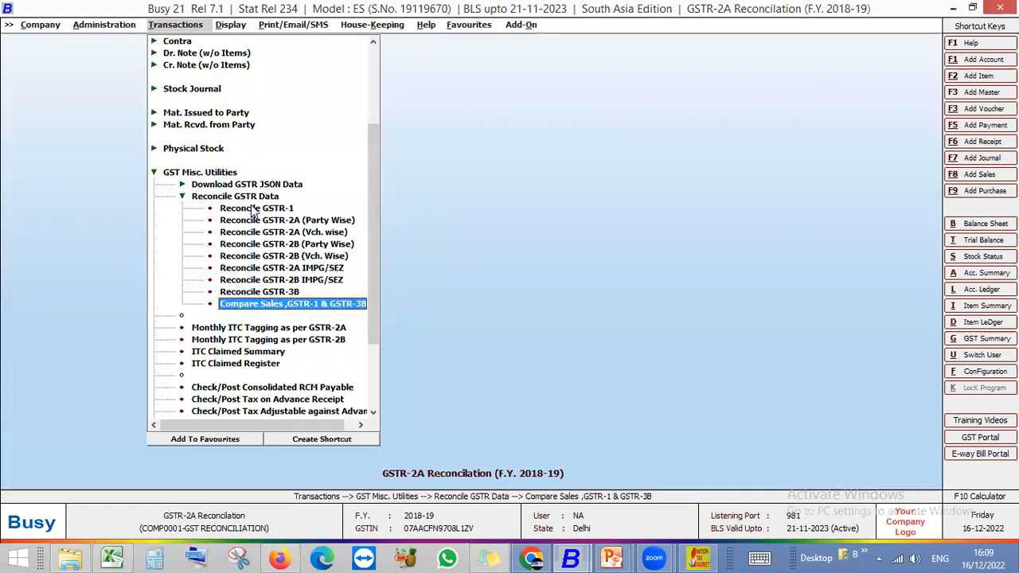
Step: Generate the party-wise Monthly ITC Tagging as per GSTR-2A for all accounts, April to March, based on voucher date
{"action": "key", "text": "Down"}
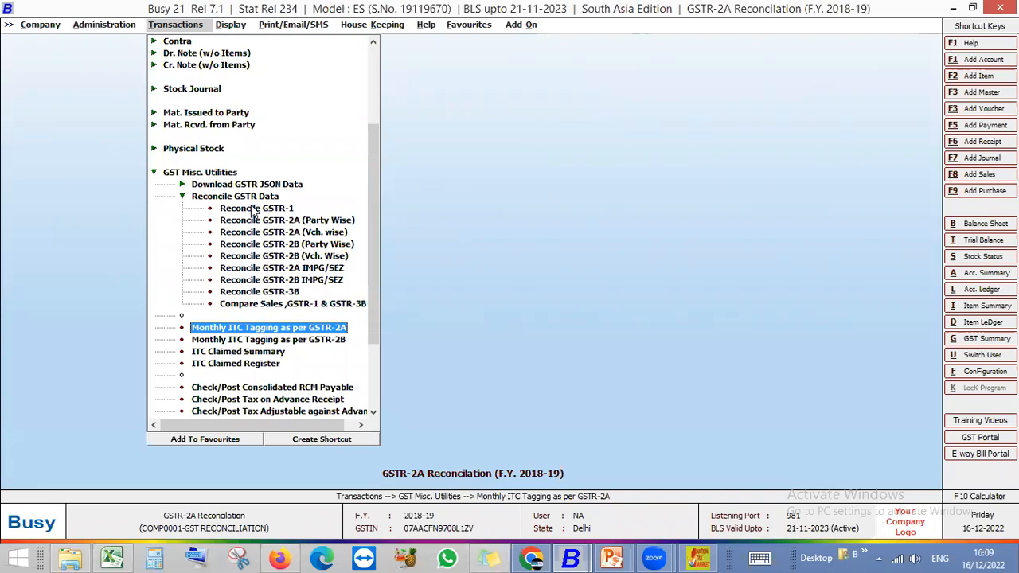
{"action": "key", "text": "Return"}
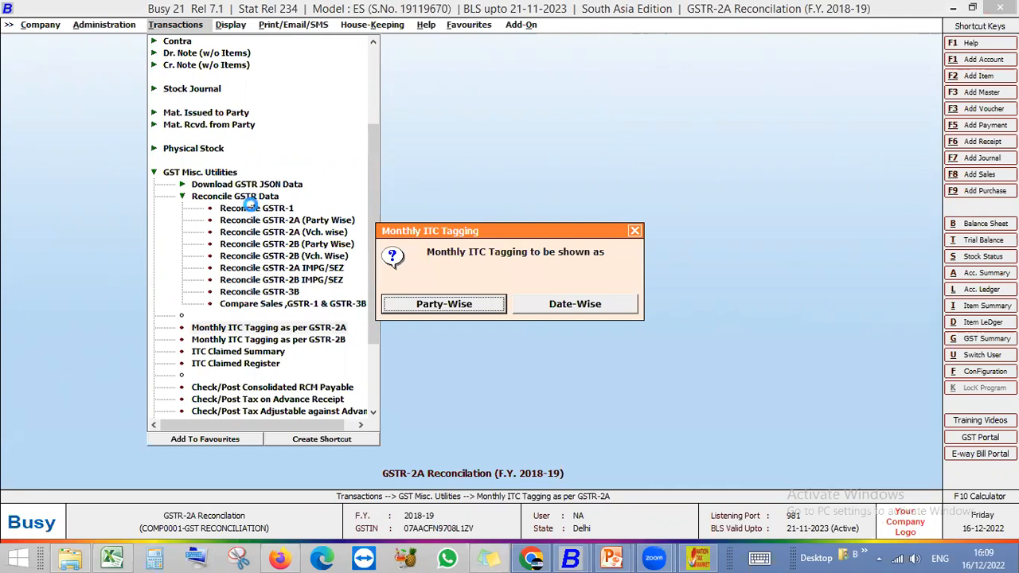
{"action": "key", "text": "Return"}
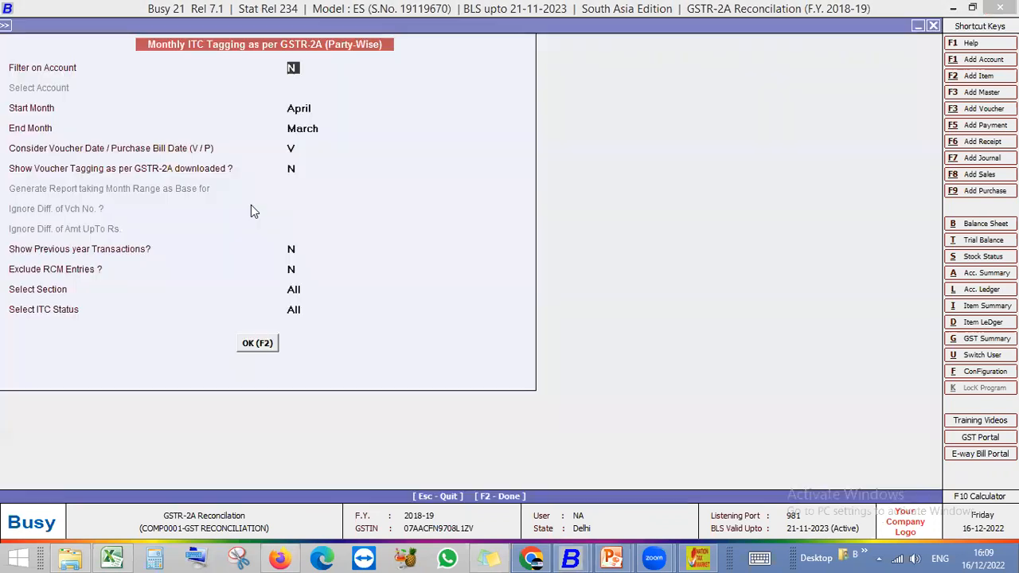
{"action": "key", "text": "Return"}
{"action": "key", "text": "Return"}
{"action": "key", "text": "Return"}
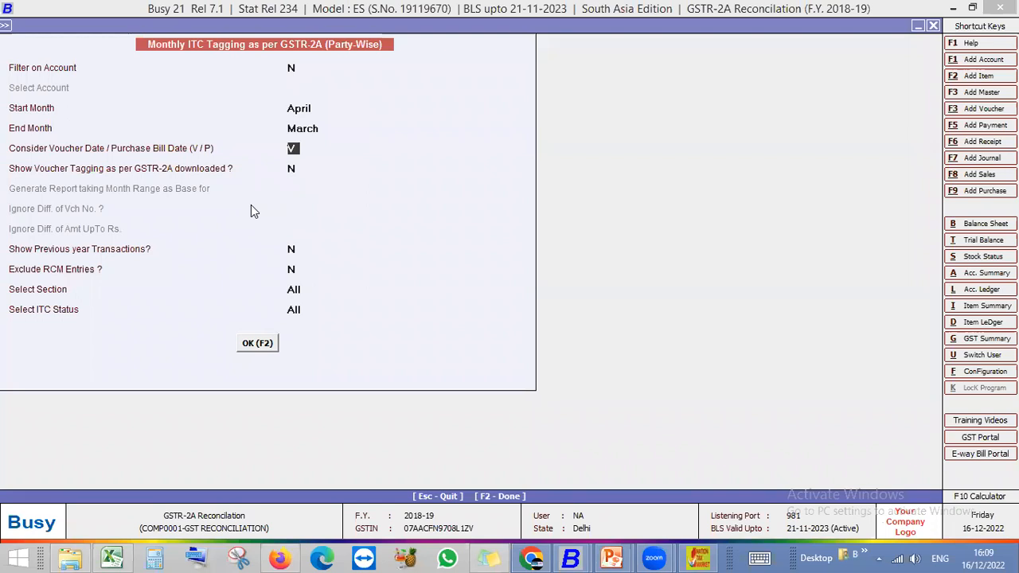
{"action": "key", "text": "Return"}
{"action": "key", "text": "F2"}
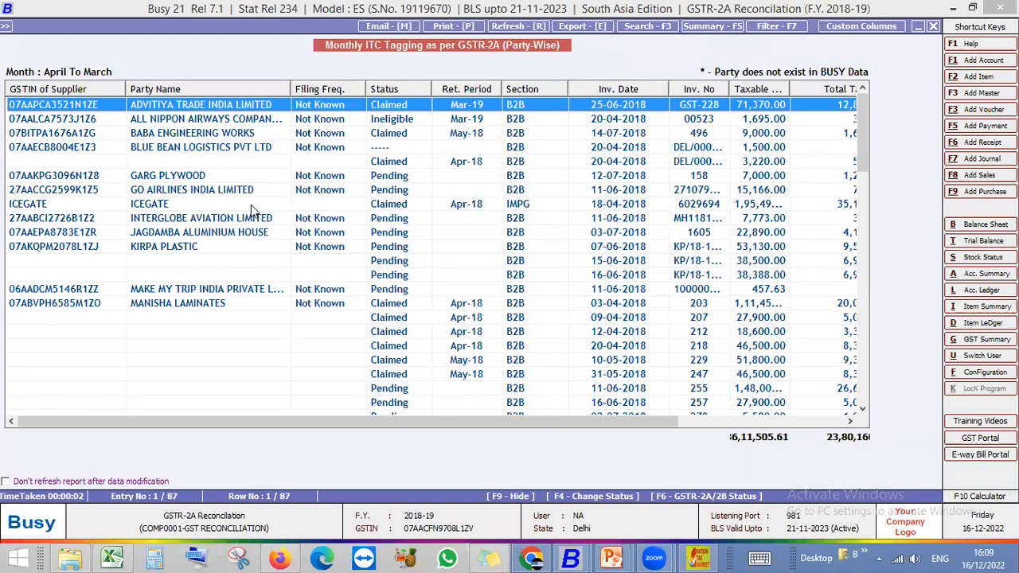
Step: Set the ITC status of Advitiya Trade India Limited's invoice GST-228 to Pending
{"action": "key", "text": "F4"}
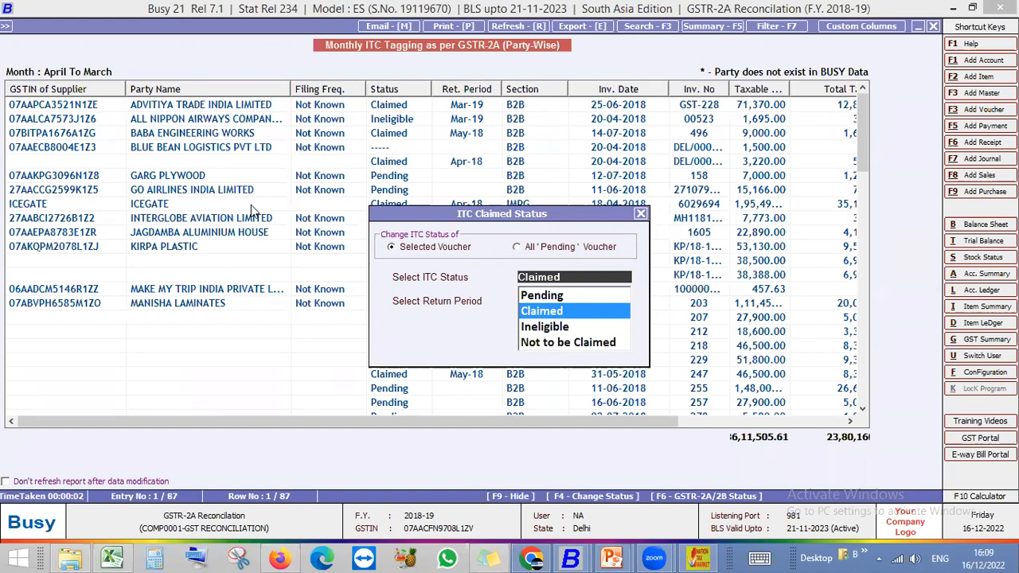
{"action": "key", "text": "Up"}
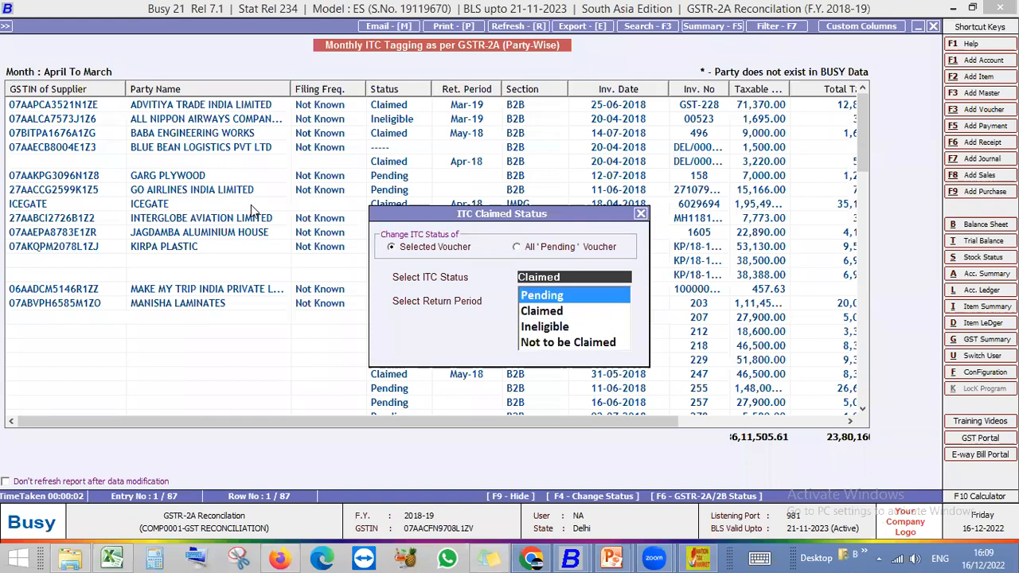
{"action": "key", "text": "Return"}
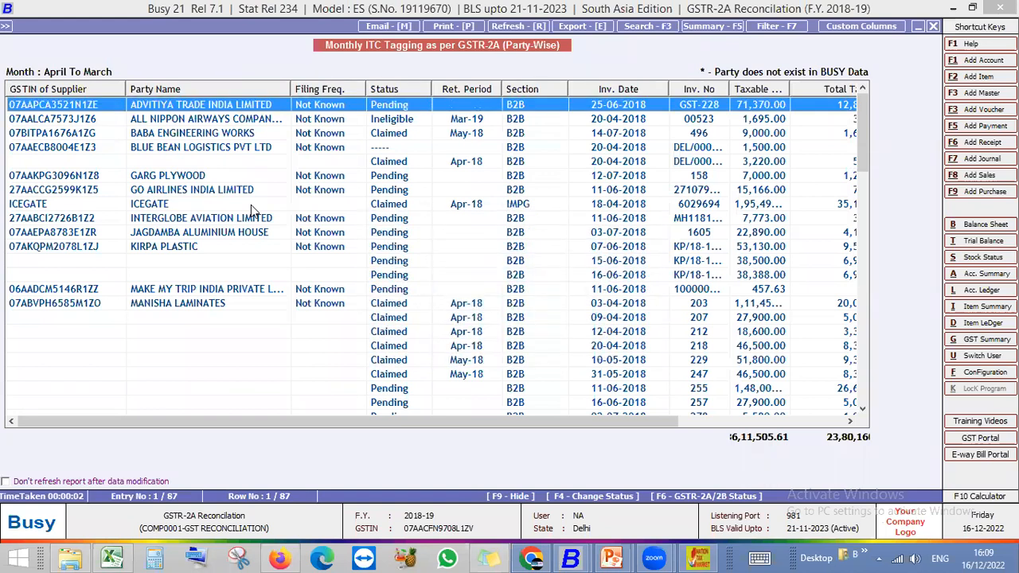
Step: Check All Nippon Airways' journal voucher for invoice 00523, and set its ITC status to Not to be Claimed for March - 2019
{"action": "key", "text": "Down"}
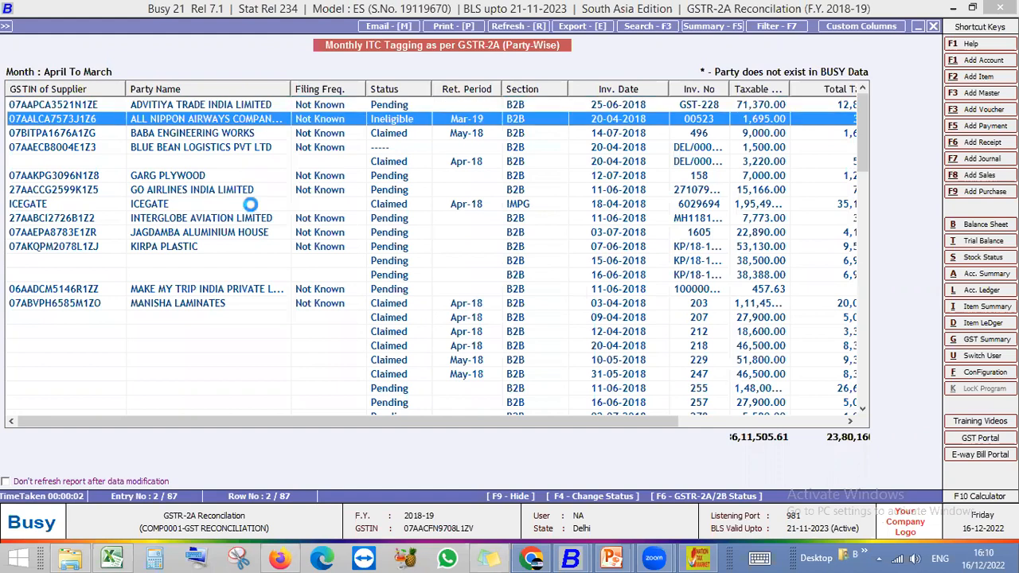
{"action": "key", "text": "Return"}
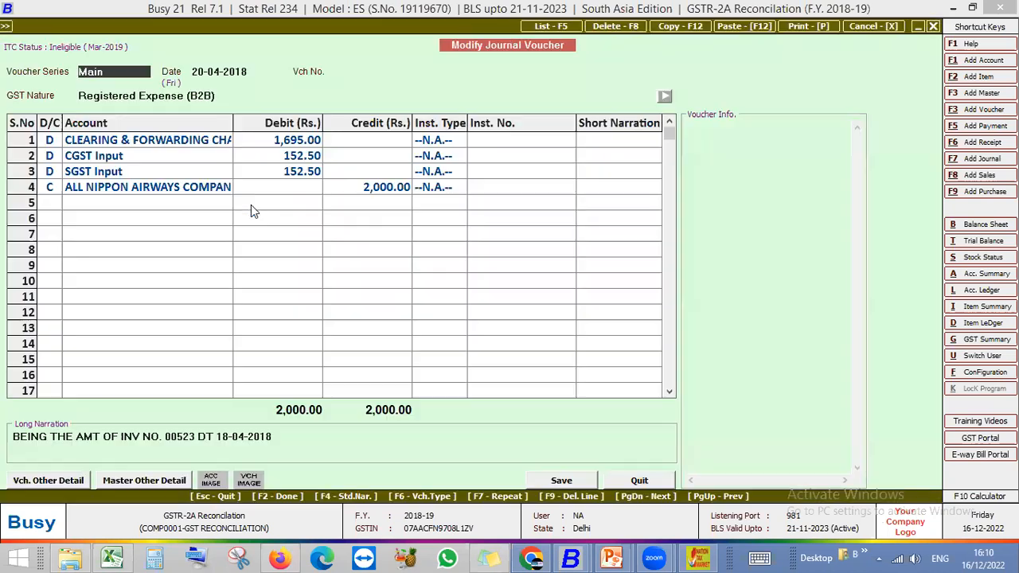
{"action": "key", "text": "Escape"}
{"action": "key", "text": "F4"}
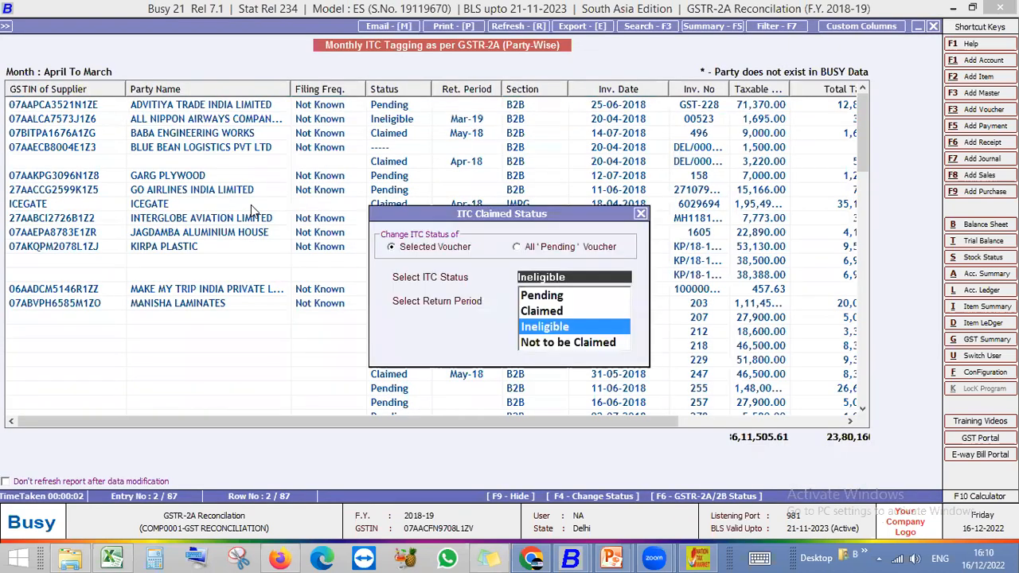
{"action": "key", "text": "Down"}
{"action": "key", "text": "Up"}
{"action": "key", "text": "Down"}
{"action": "key", "text": "Return"}
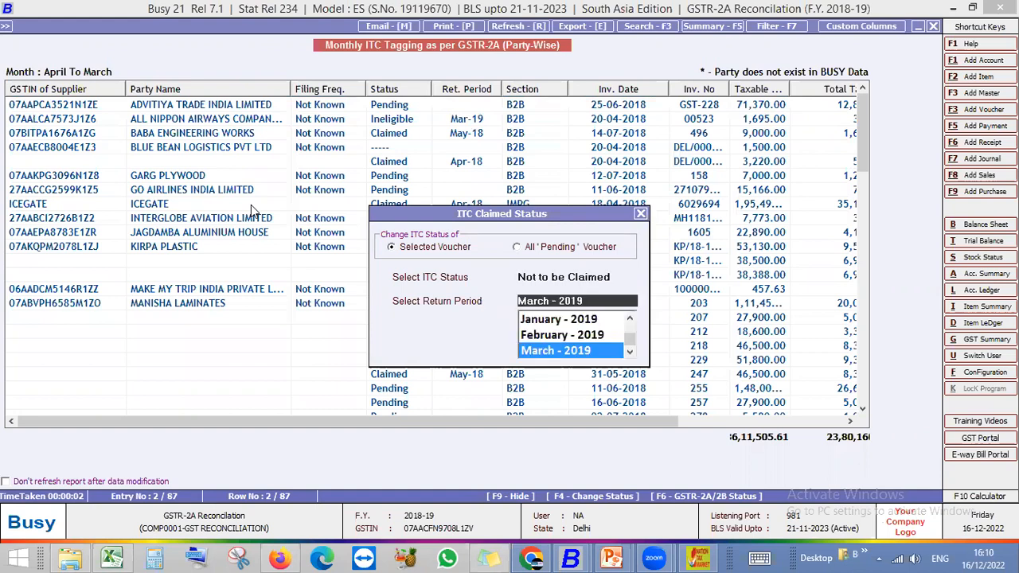
{"action": "key", "text": "Return"}
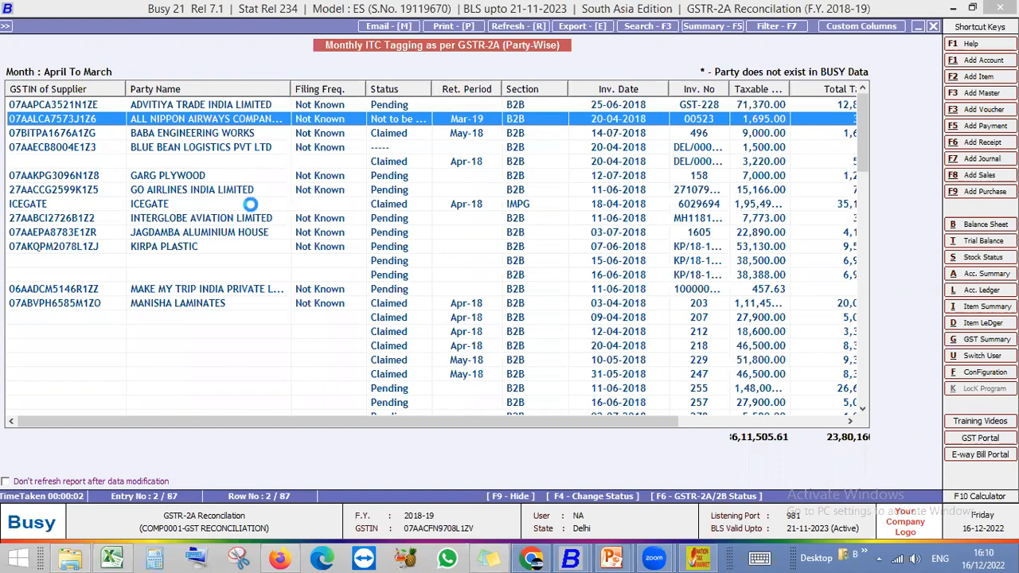
Step: Reopen the All Nippon Airways journal voucher, circle its ITC status in red, then clear the mark and close the voucher
{"action": "key", "text": "Return"}
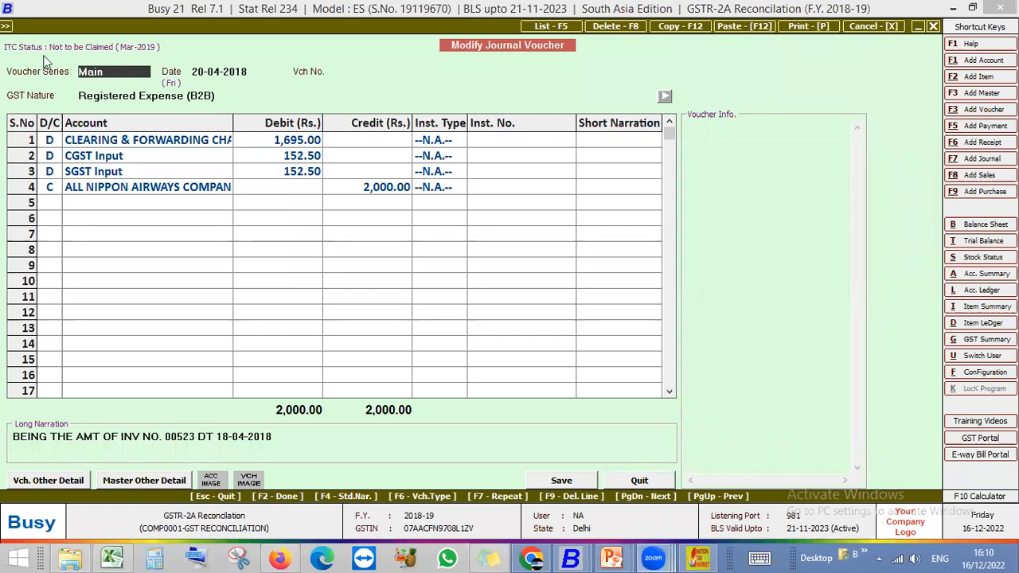
{"action": "left_click", "coordinate": [153, 83]}
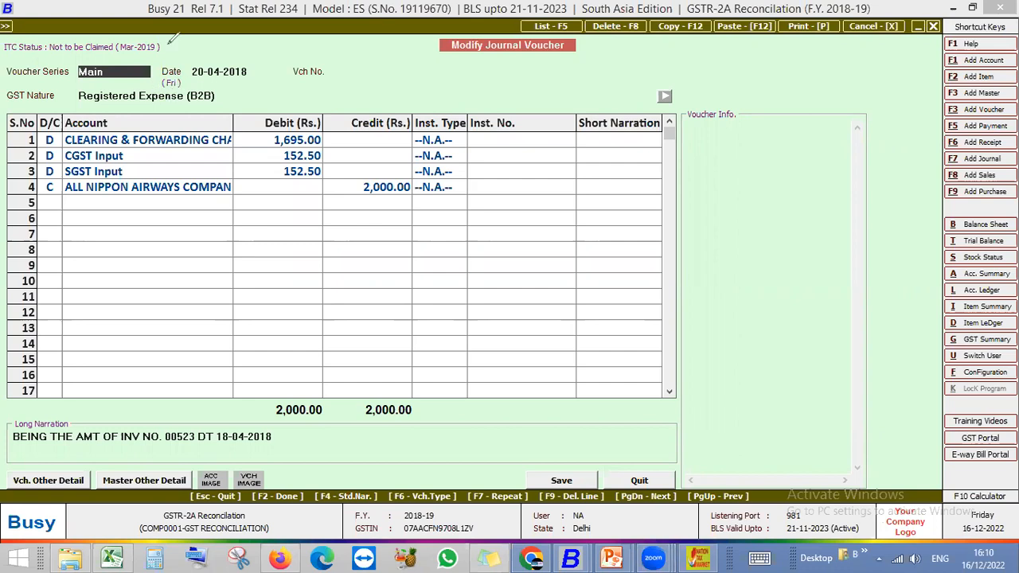
{"action": "mouse_move", "coordinate": [17, 32]}
{"action": "left_mouse_down"}
{"action": "mouse_move", "coordinate": [12, 44]}
{"action": "mouse_move", "coordinate": [55, 63]}
{"action": "mouse_move", "coordinate": [166, 52]}
{"action": "mouse_move", "coordinate": [175, 41]}
{"action": "mouse_move", "coordinate": [8, 37]}
{"action": "mouse_move", "coordinate": [25, 64]}
{"action": "mouse_move", "coordinate": [111, 63]}
{"action": "left_mouse_up"}
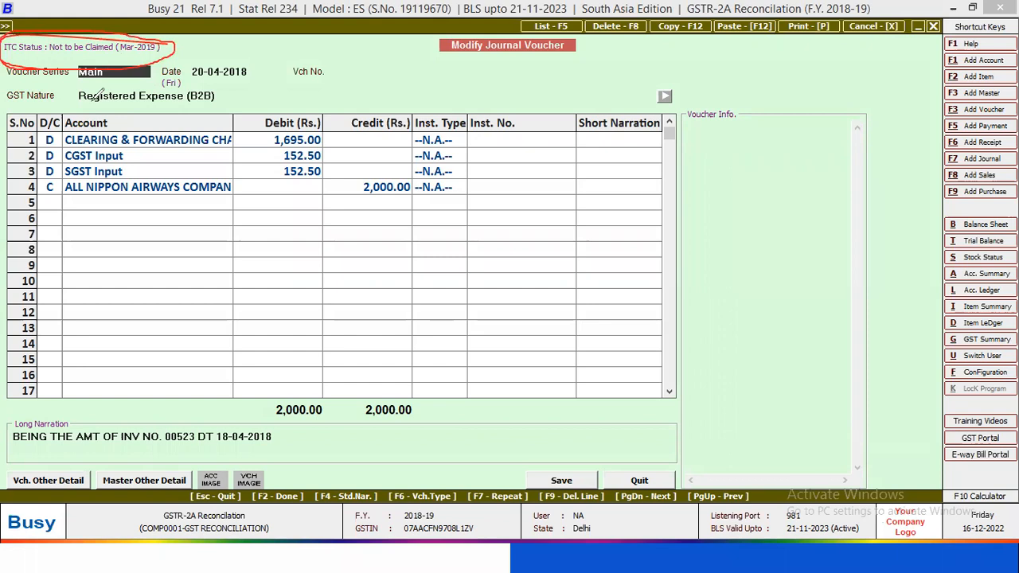
{"action": "left_click", "coordinate": [173, 45]}
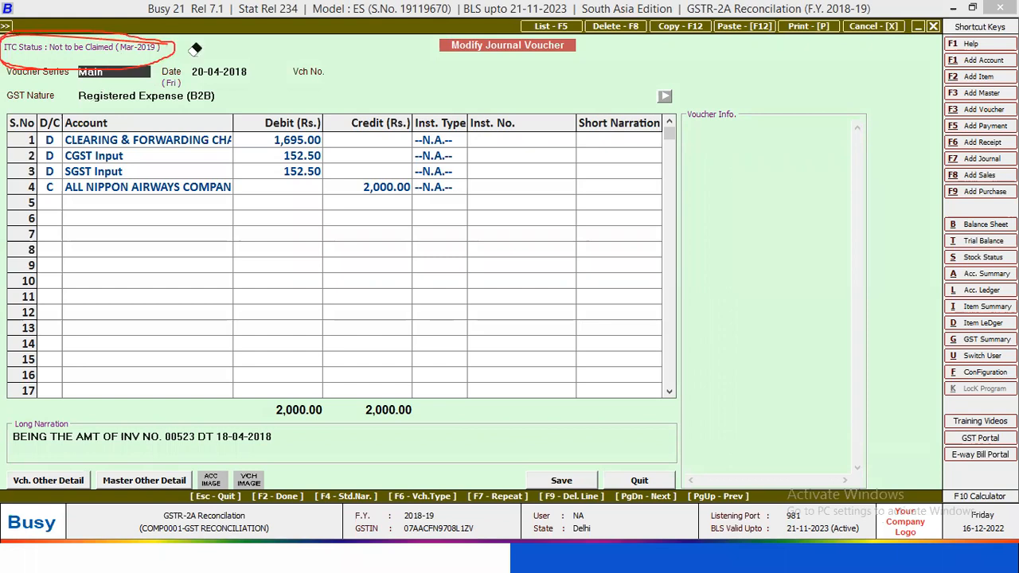
{"action": "left_click", "coordinate": [604, 325]}
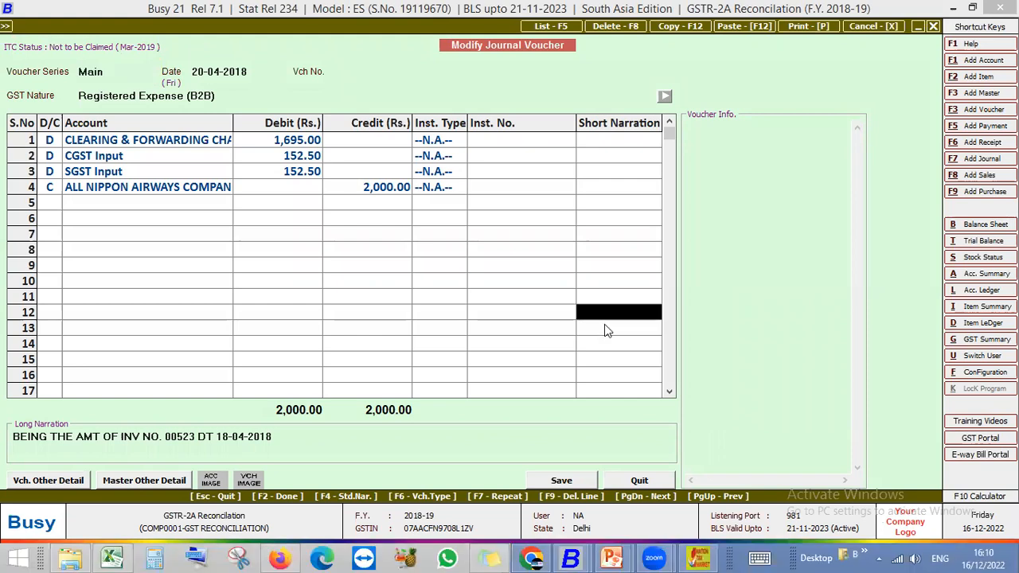
{"action": "key", "text": "Escape"}
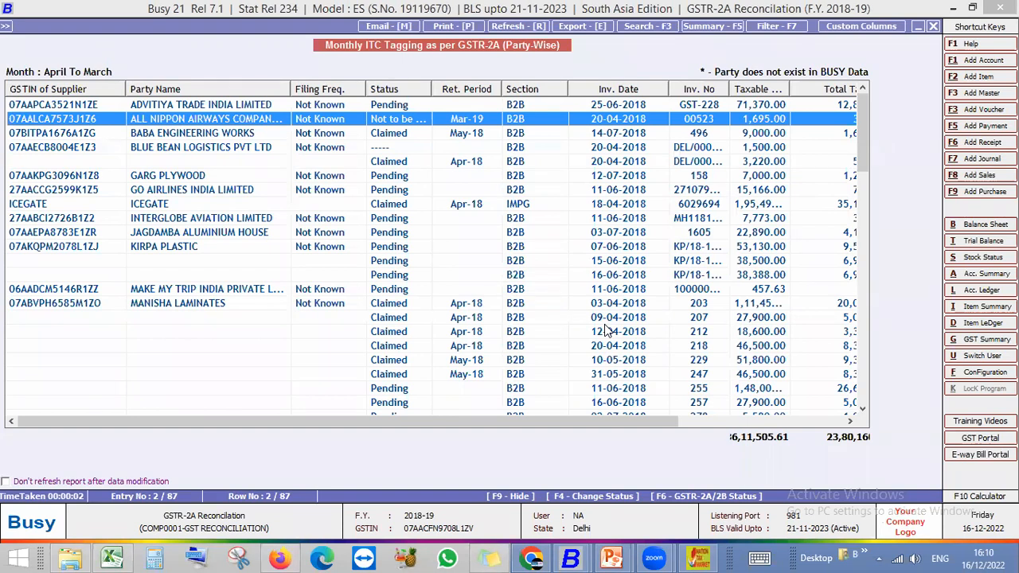
Step: Compare All Nippon Airways invoice 00523 in the books with its GSTR-2A/2B details, and close the ITC tagging report
{"action": "key", "text": "Return"}
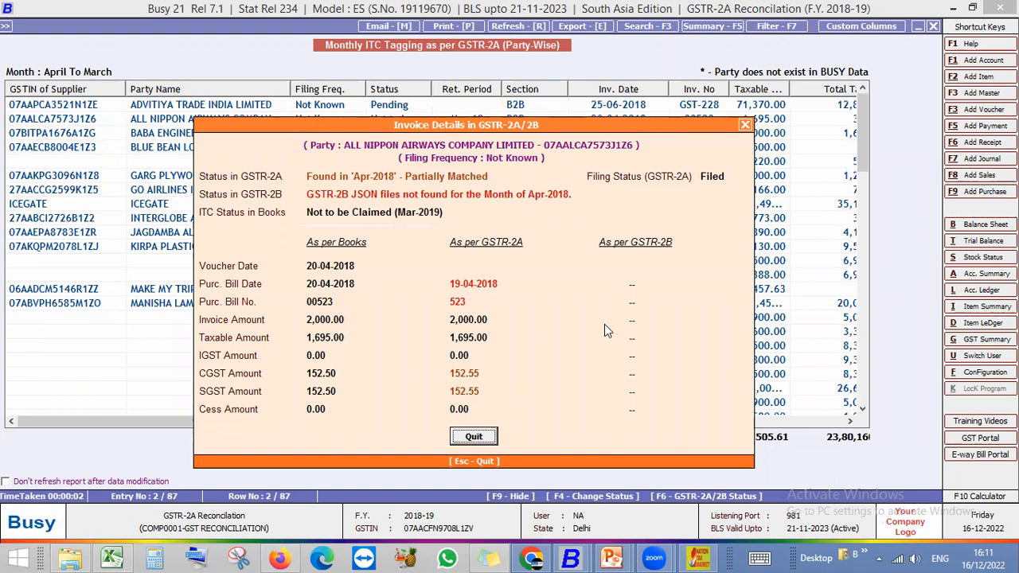
{"action": "key", "text": "Escape"}
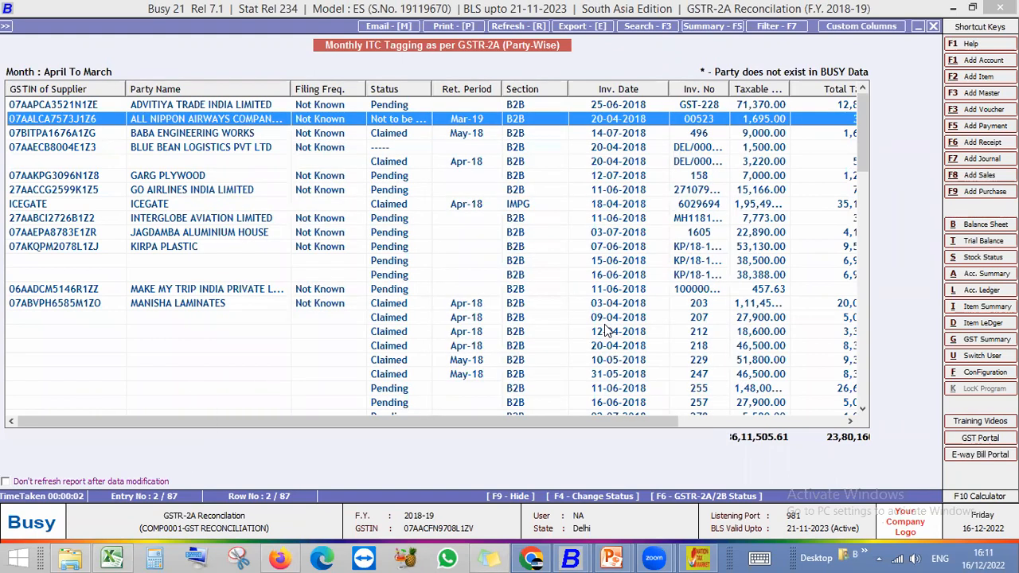
{"action": "key", "text": "Escape"}
{"action": "key", "text": "Escape"}
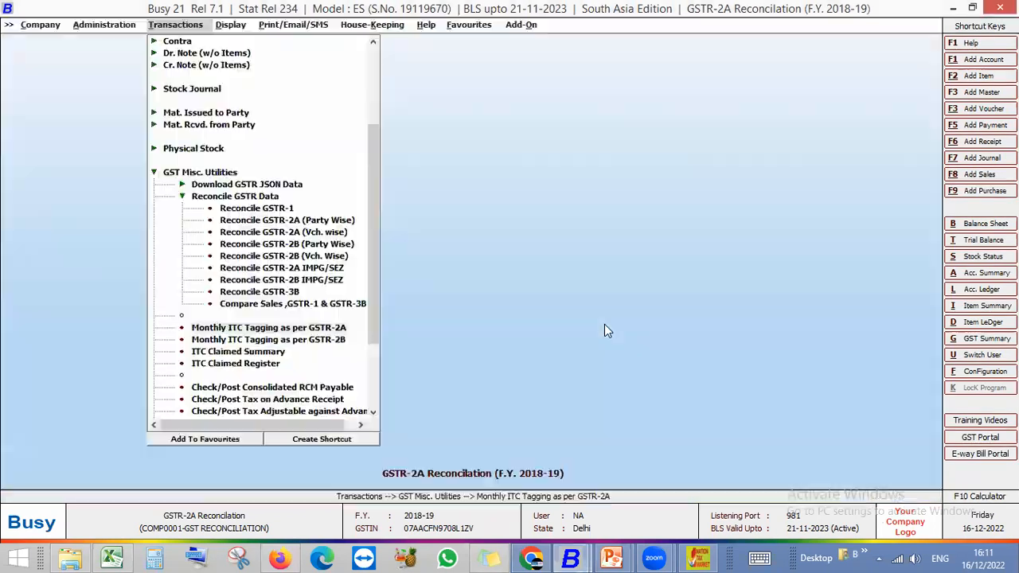
Step: Display the account-wise ledger of Advitiya Trade India Limited for 01-04-2018 to 01-03-2019
{"action": "key", "text": "Right"}
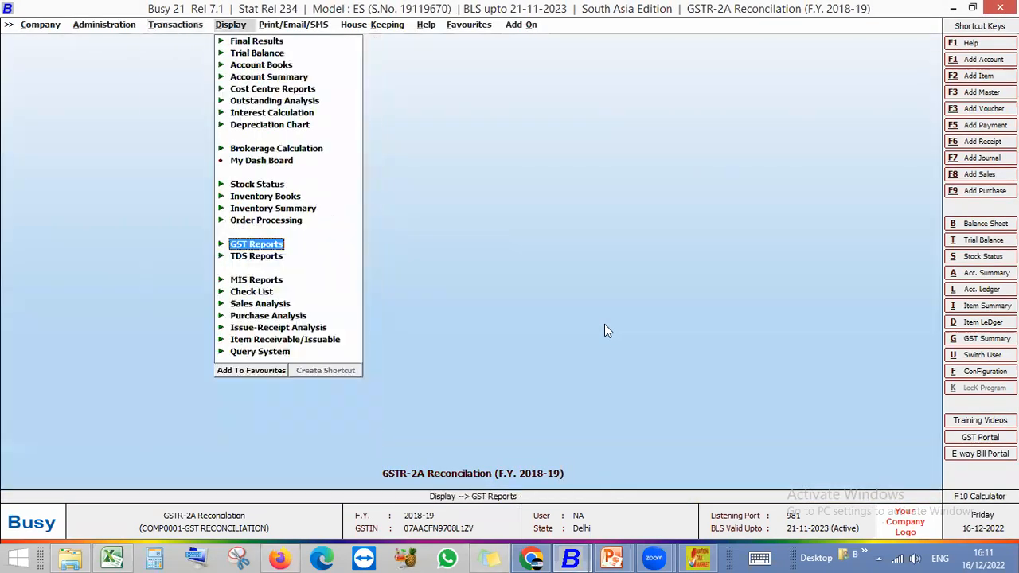
{"action": "key", "text": "Up"}
{"action": "key", "text": "Up"}
{"action": "key", "text": "Up"}
{"action": "key", "text": "Up"}
{"action": "key", "text": "Up"}
{"action": "key", "text": "Up"}
{"action": "key", "text": "Up"}
{"action": "key", "text": "Up"}
{"action": "key", "text": "Up"}
{"action": "key", "text": "Up"}
{"action": "key", "text": "Up"}
{"action": "key", "text": "Up"}
{"action": "key", "text": "Up"}
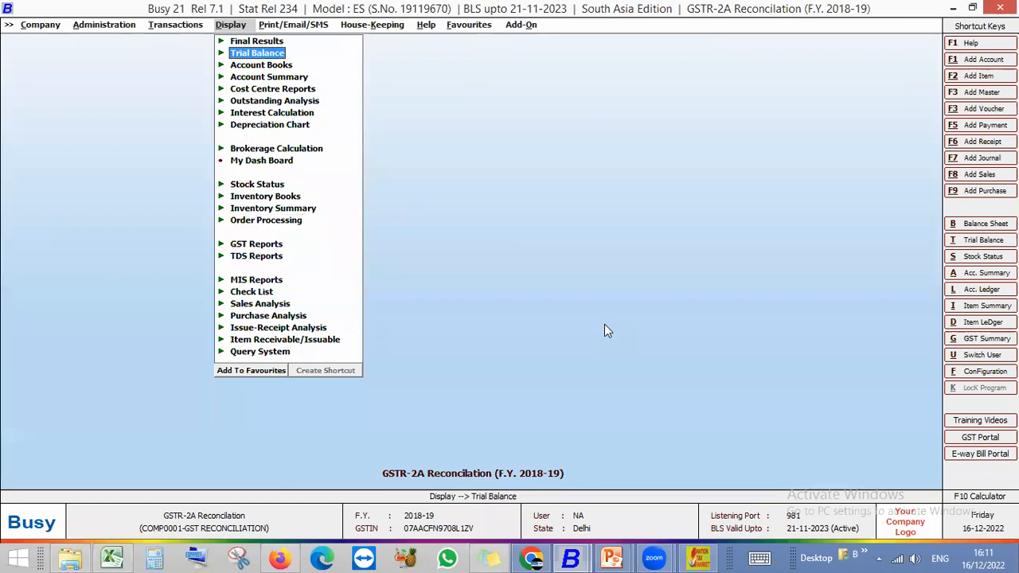
{"action": "key", "text": "Down"}
{"action": "key", "text": "Down"}
{"action": "key", "text": "Return"}
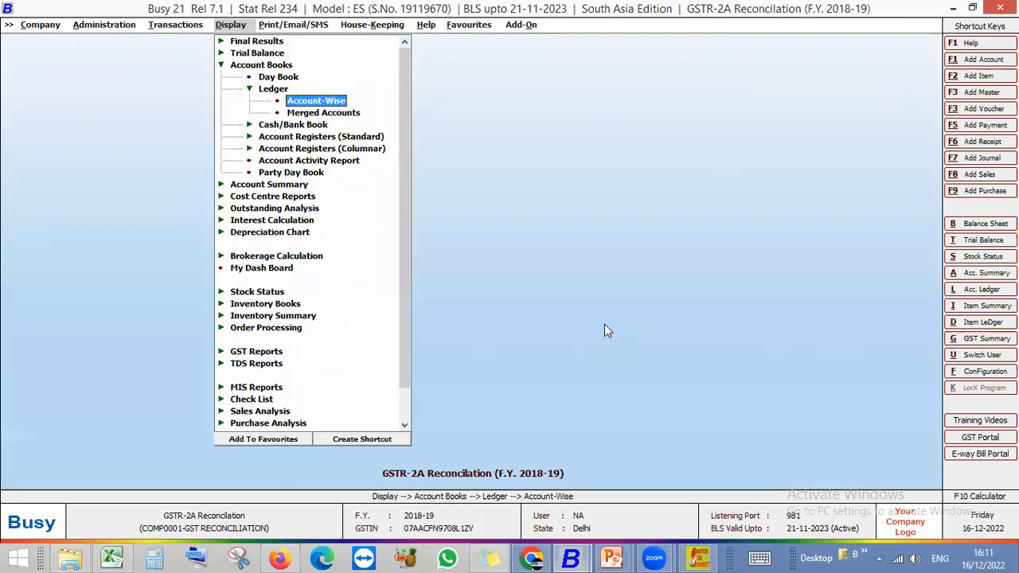
{"action": "key", "text": "Return"}
{"action": "key", "text": "Return"}
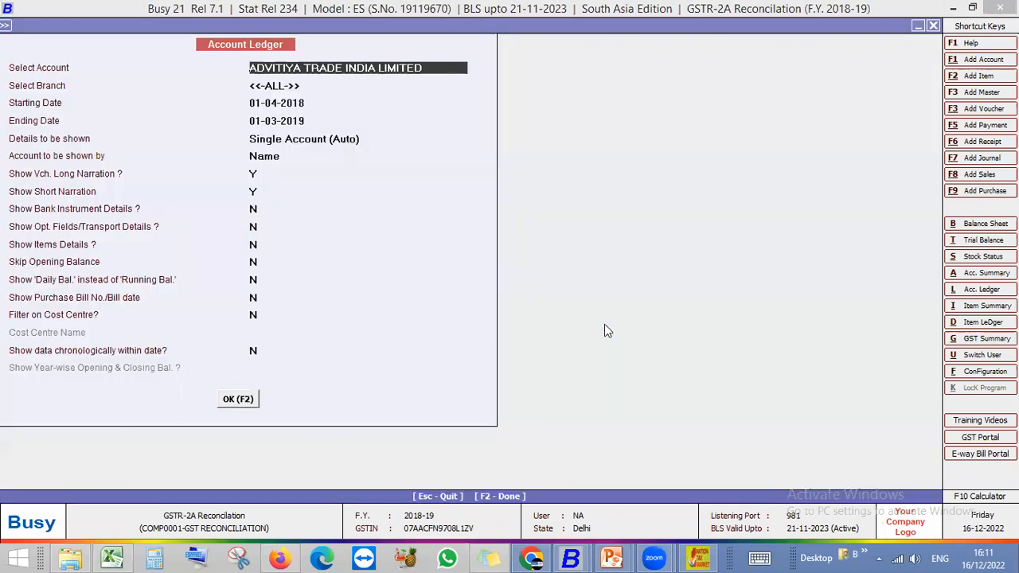
{"action": "key", "text": "F2"}
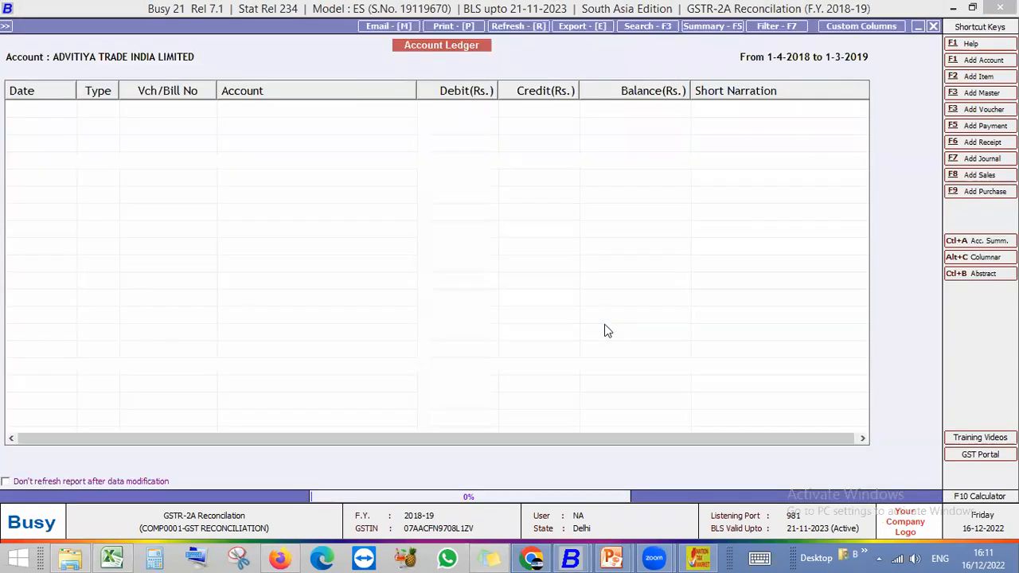
Step: Check the GSTR-2A/2B invoice details of purchase GST-228 from the ledger, and close the ledger report
{"action": "key", "text": "F6"}
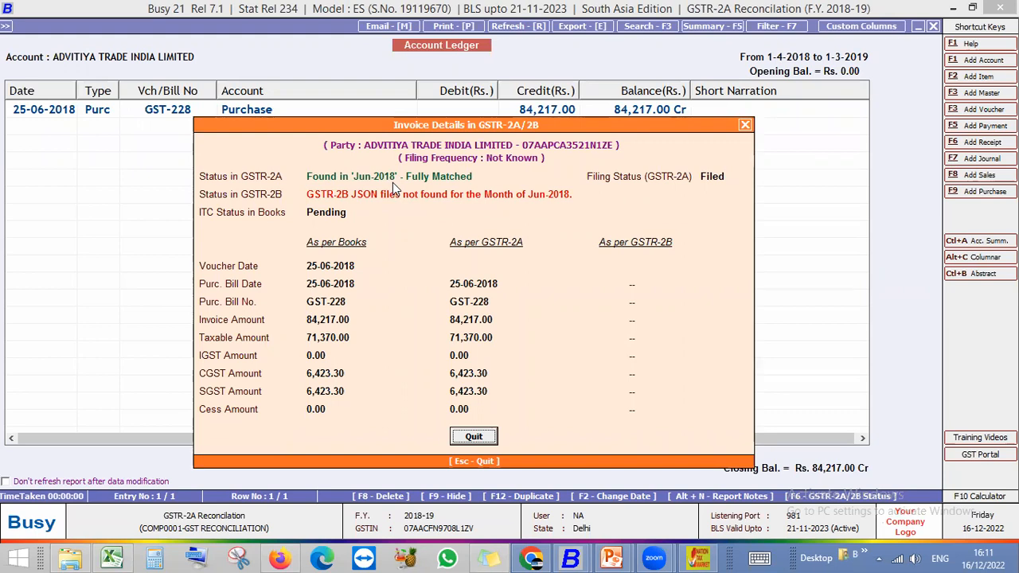
{"action": "key", "text": "Escape"}
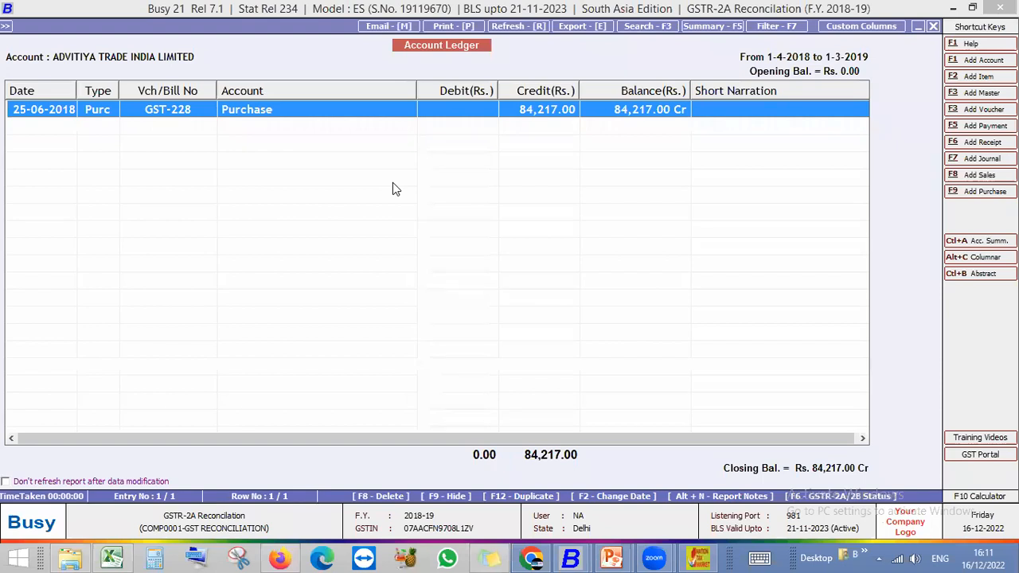
{"action": "key", "text": "Escape"}
{"action": "key", "text": "Escape"}
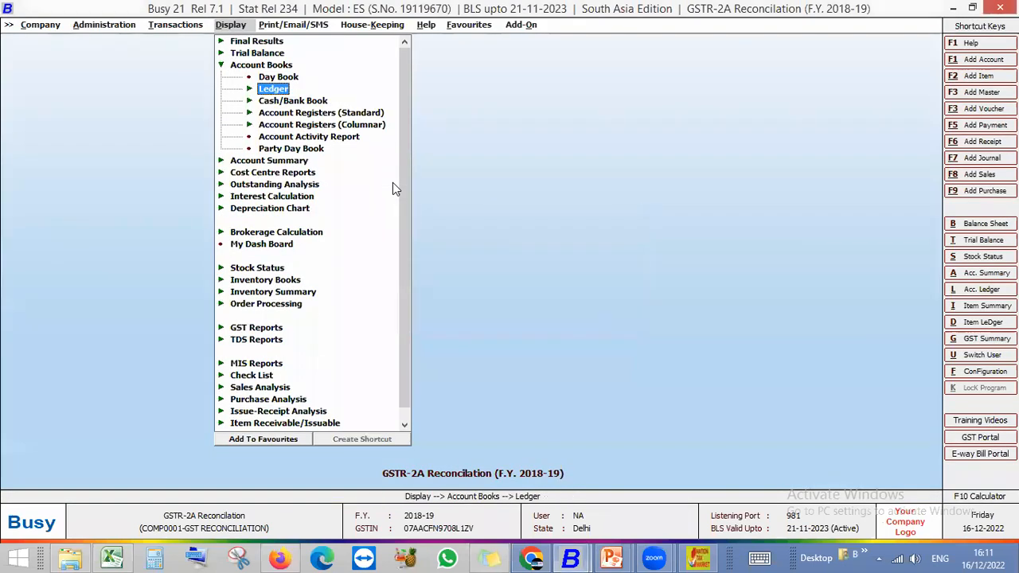
{"action": "key", "text": "Escape"}
Step: Open the options of the standard Purchase Register for one party
{"action": "key", "text": "Down"}
{"action": "key", "text": "Down"}
{"action": "key", "text": "Down"}
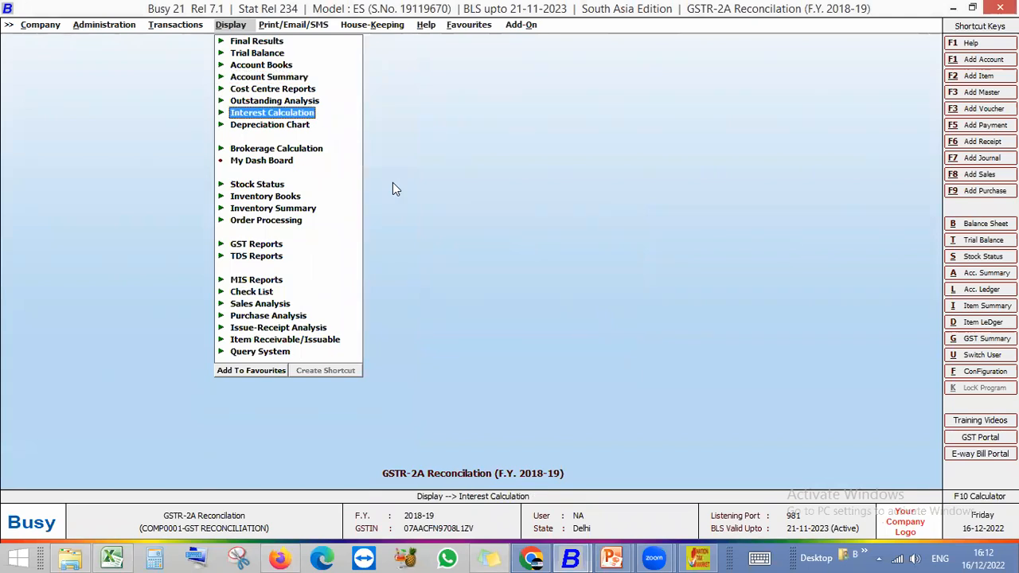
{"action": "key", "text": "Up"}
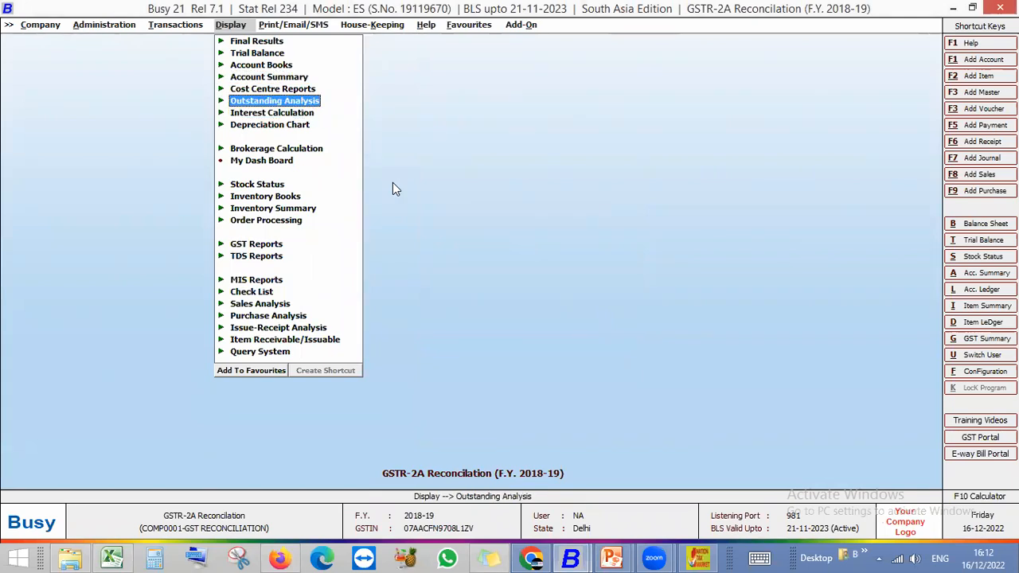
{"action": "key", "text": "Up"}
{"action": "key", "text": "Up"}
{"action": "key", "text": "Up"}
{"action": "key", "text": "Return"}
{"action": "key", "text": "Down"}
{"action": "key", "text": "Down"}
{"action": "key", "text": "Down"}
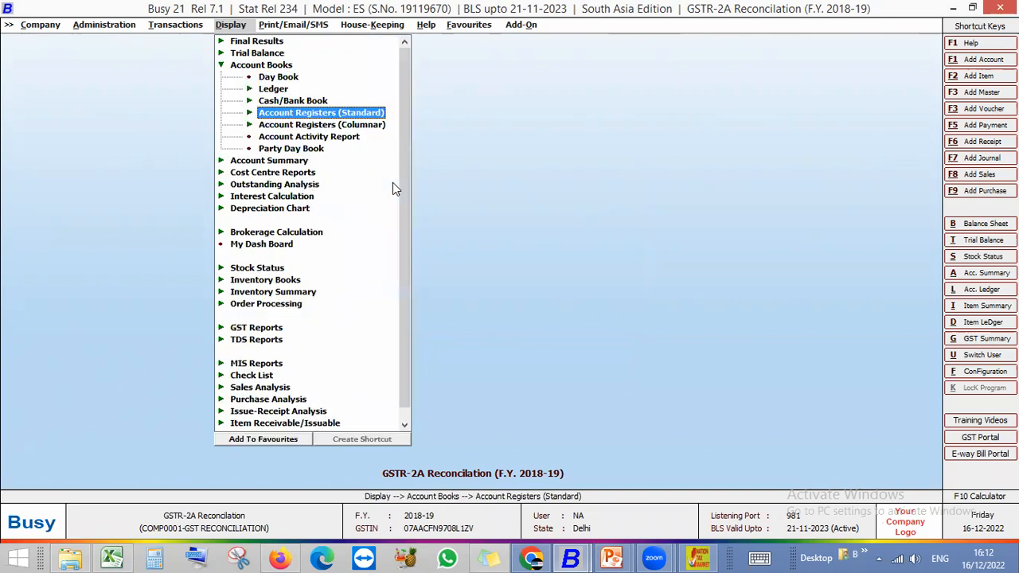
{"action": "key", "text": "Return"}
{"action": "key", "text": "Return"}
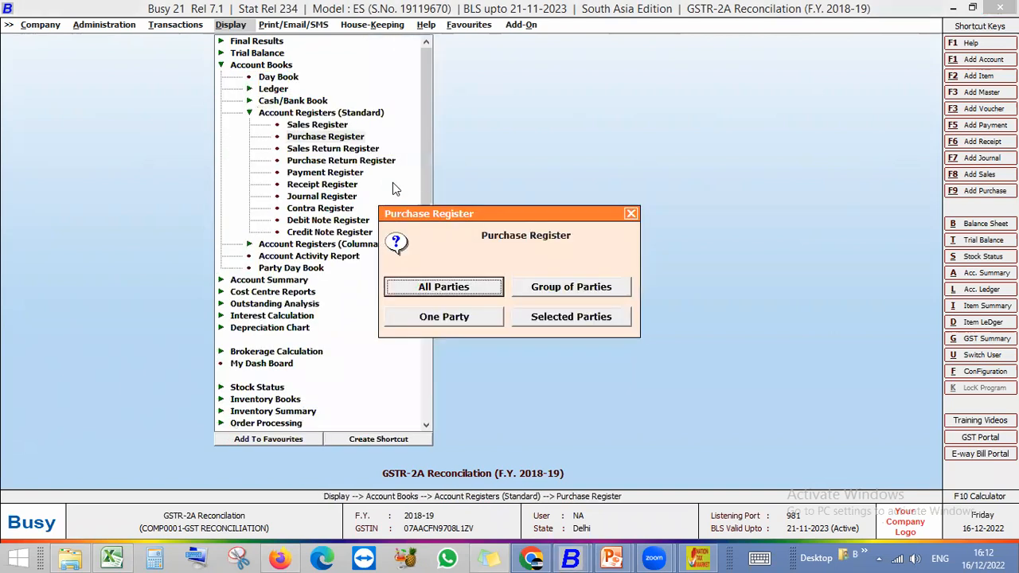
{"action": "key", "text": "Escape"}
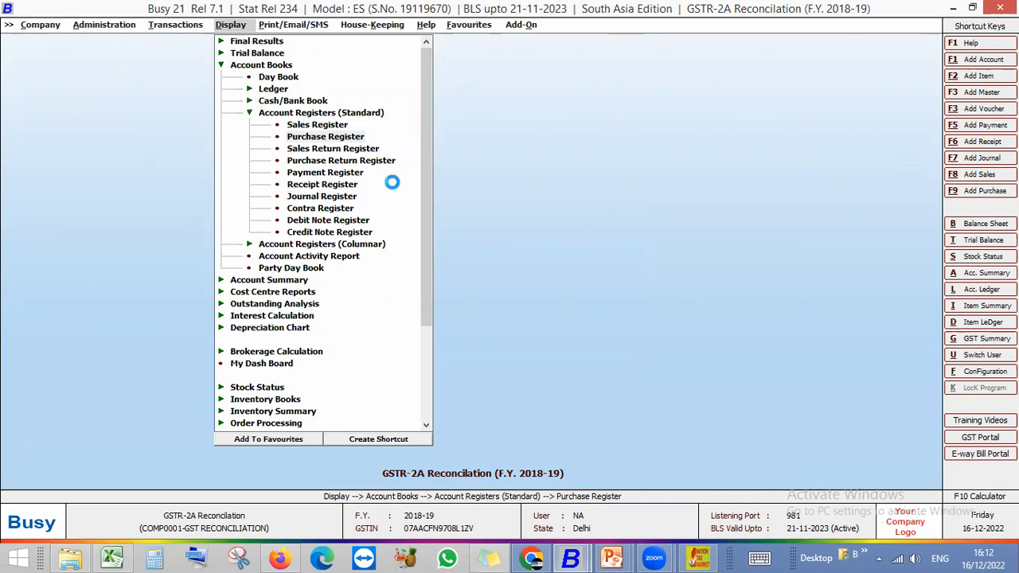
{"action": "key", "text": "Return"}
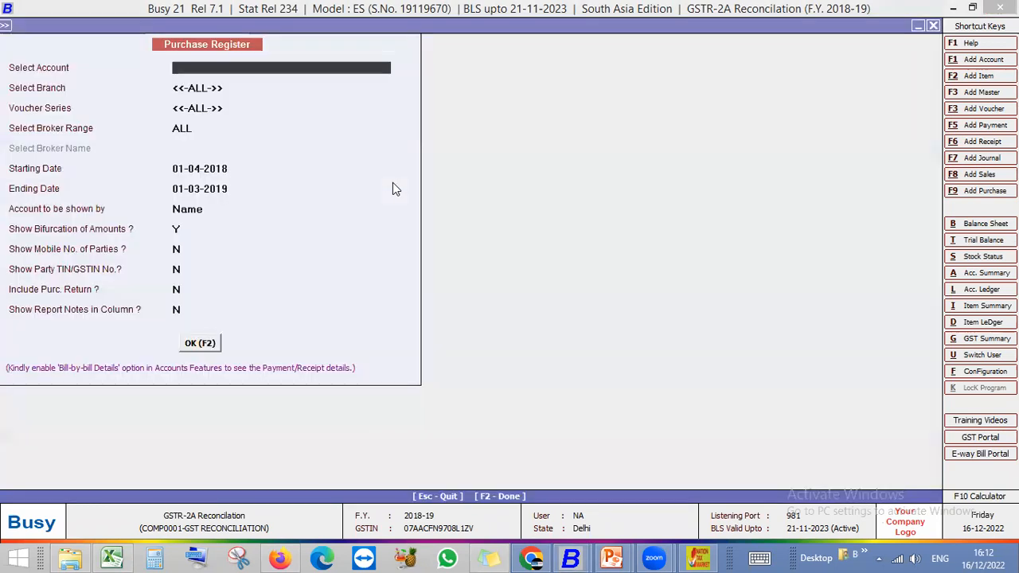
Step: Generate the Purchase Register for Advitiya Trade India Limited from 01-04-2018 to 01-03-2019
{"action": "type", "text": "AVI"}
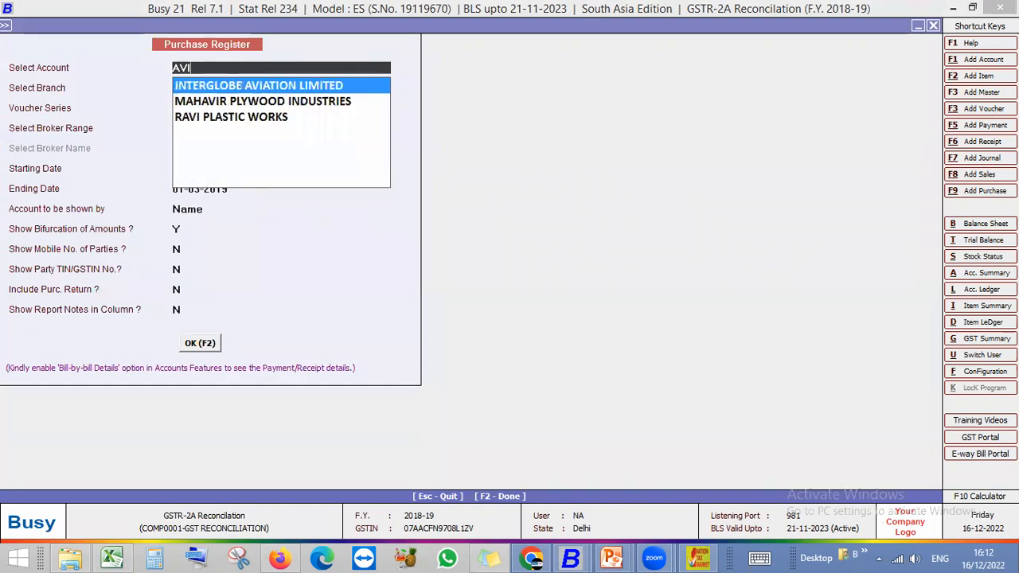
{"action": "key", "text": "BackSpace"}
{"action": "key", "text": "BackSpace"}
{"action": "key", "text": "BackSpace"}
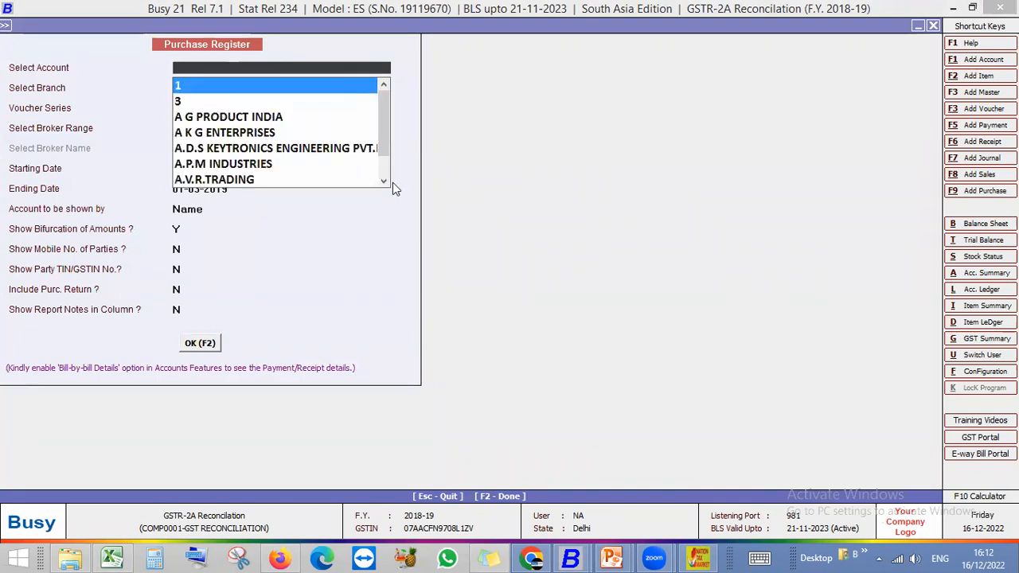
{"action": "type", "text": "ADV"}
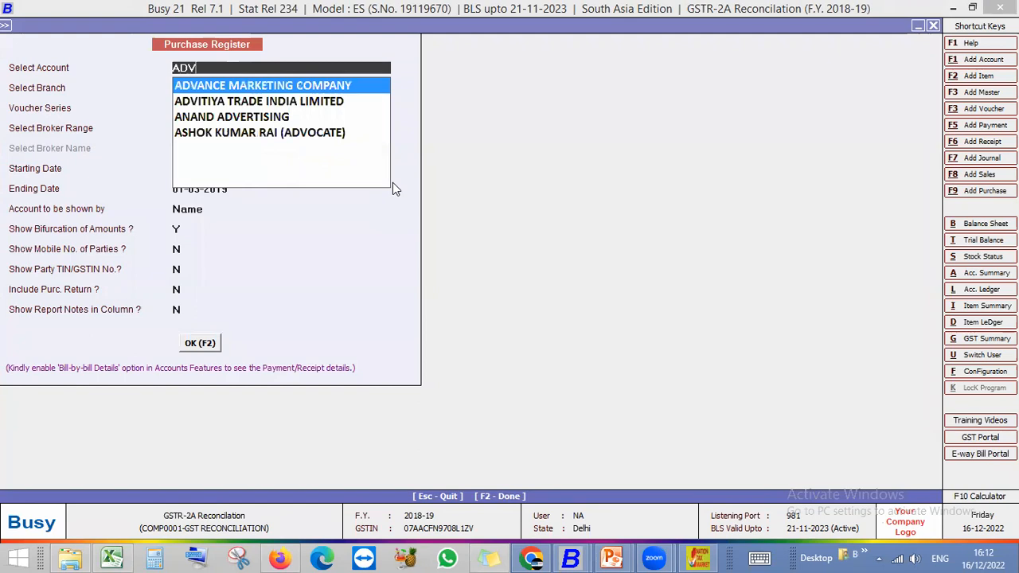
{"action": "key", "text": "Down"}
{"action": "key", "text": "Return"}
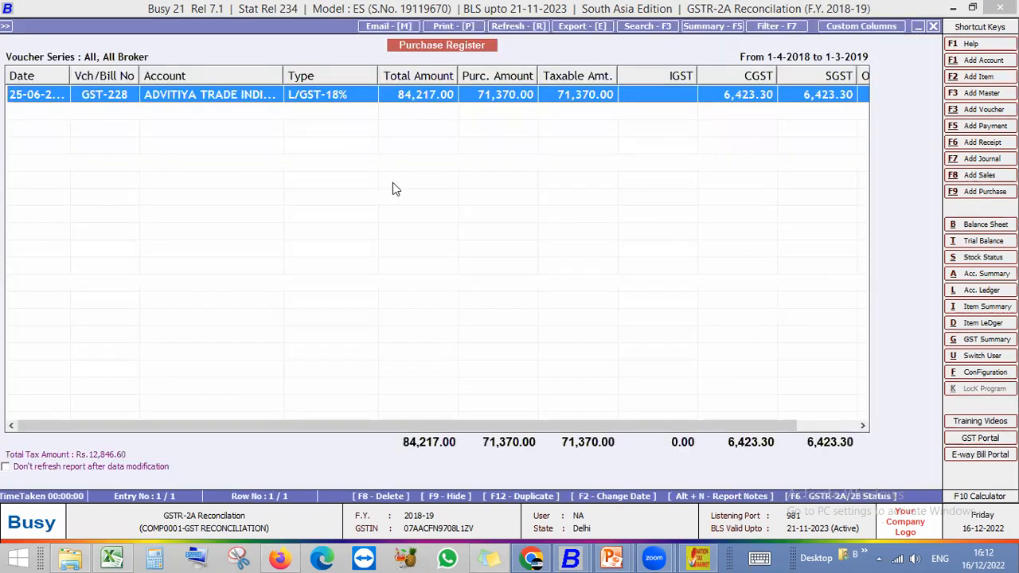
Step: Check the GSTR-2A/2B invoice details of GST-228 from the Purchase Register, and close the register
{"action": "key", "text": "F6"}
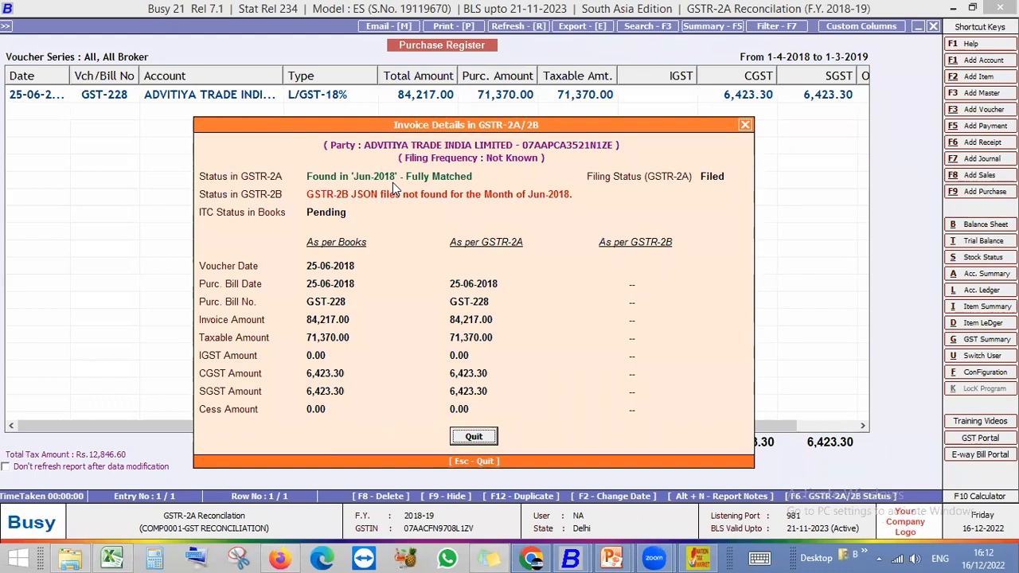
{"action": "key", "text": "Escape"}
{"action": "key", "text": "Escape"}
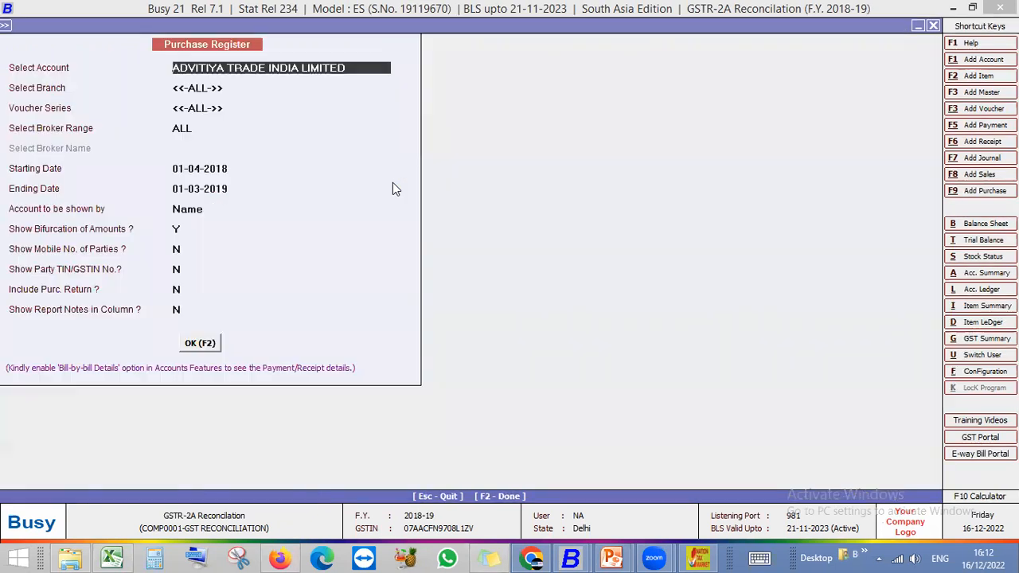
{"action": "key", "text": "Escape"}
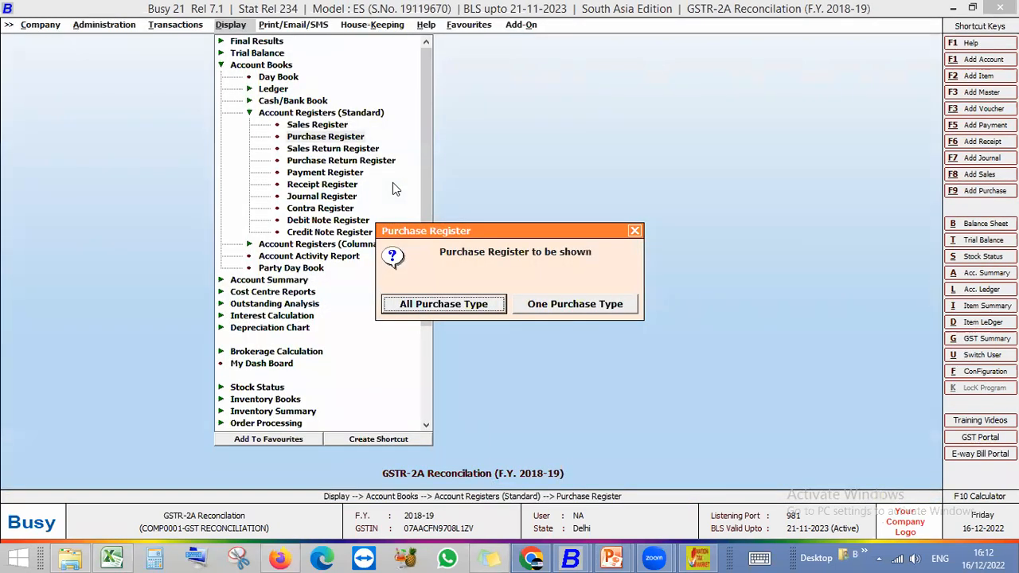
{"action": "key", "text": "Escape"}
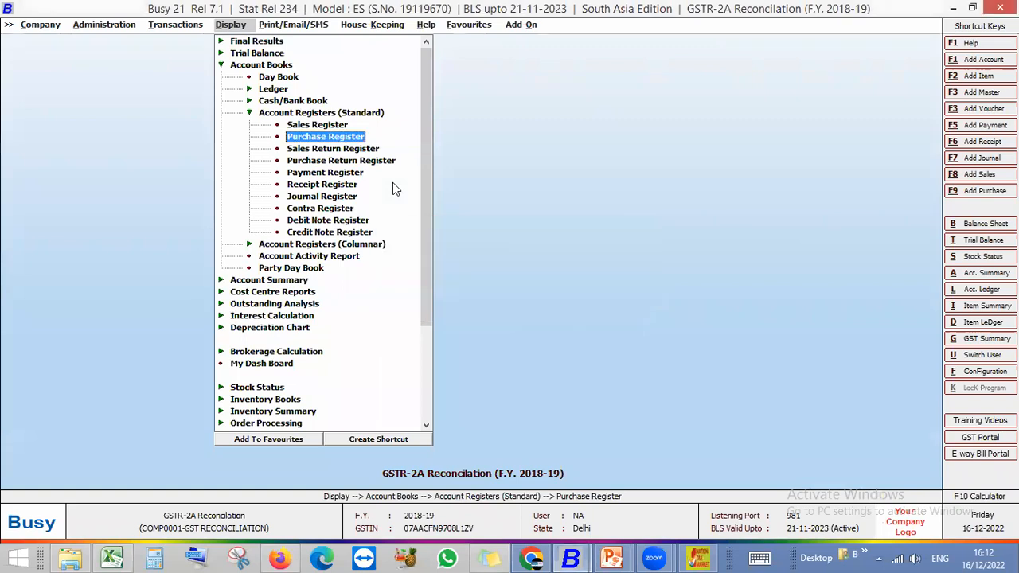
{"action": "key", "text": "Escape"}
{"action": "key", "text": "Escape"}
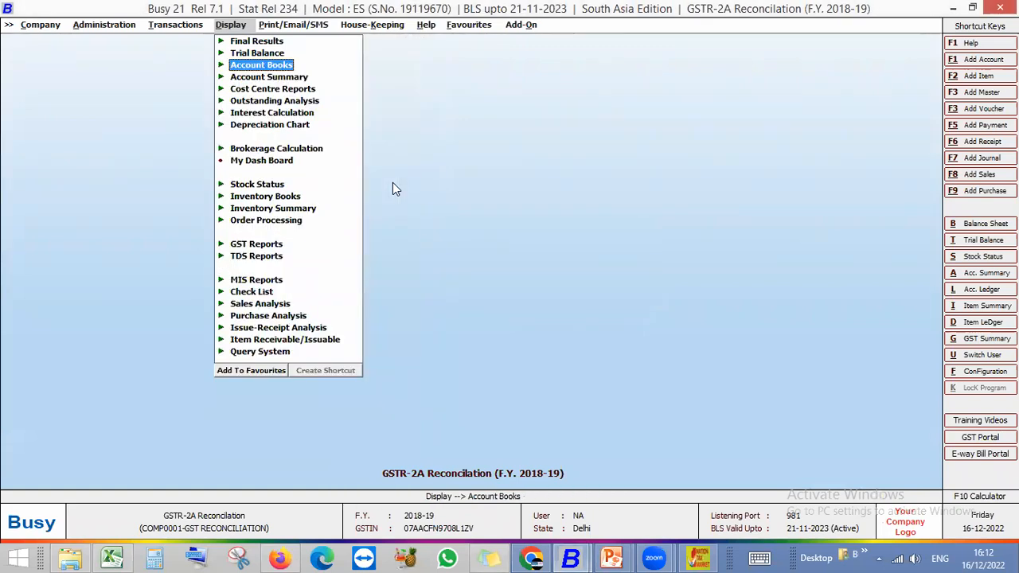
{"action": "key", "text": "Down"}
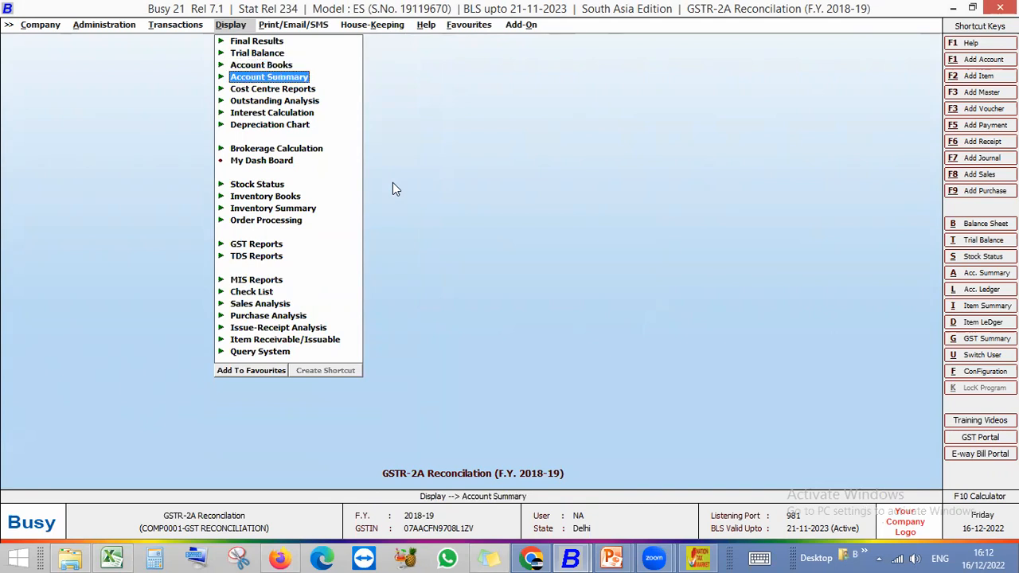
{"action": "key", "text": "g"}
{"action": "key", "text": "Return"}
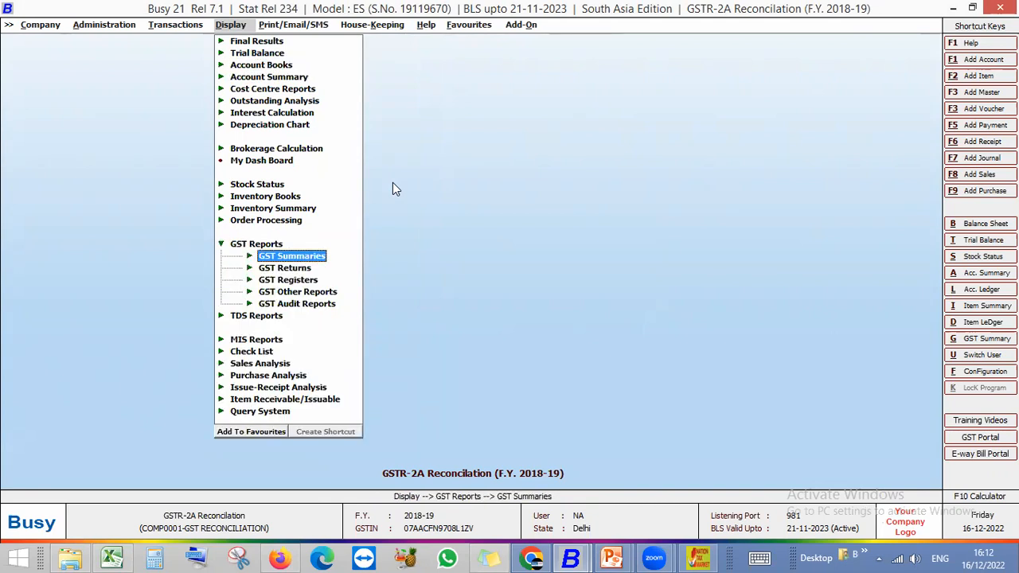
{"action": "key", "text": "Down"}
{"action": "key", "text": "Down"}
{"action": "key", "text": "Up"}
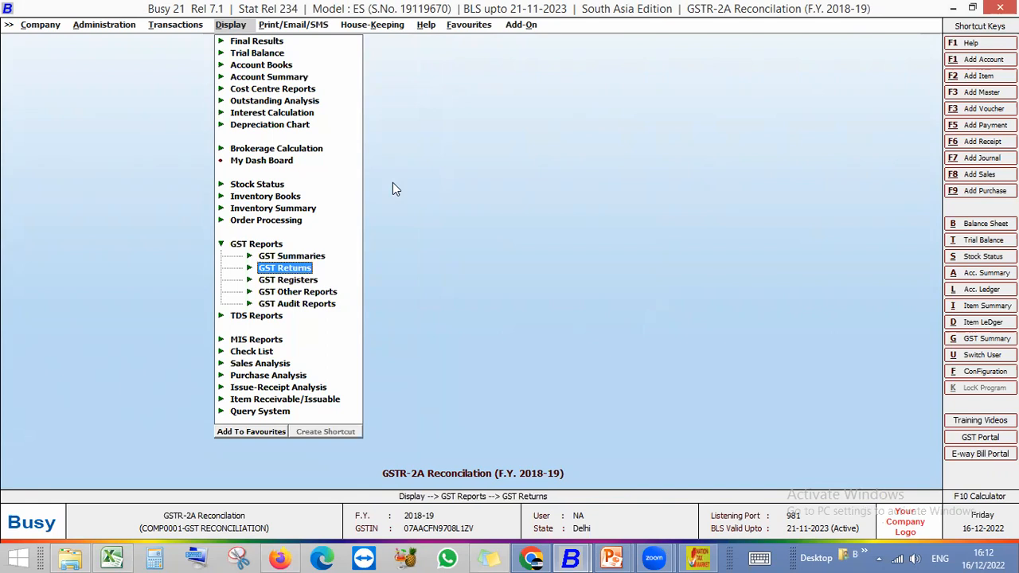
{"action": "key", "text": "Up"}
{"action": "key", "text": "Up"}
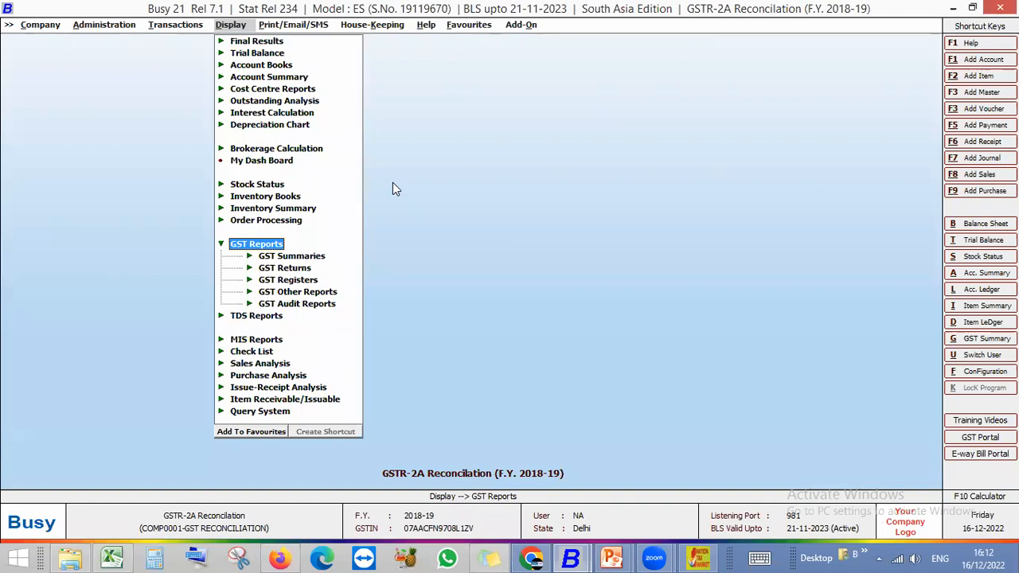
Step: Generate the ITC Claimed Summary for April to March by purchase bill date, and review its claimed and not-claimed ITC rows
{"action": "key", "text": "Left"}
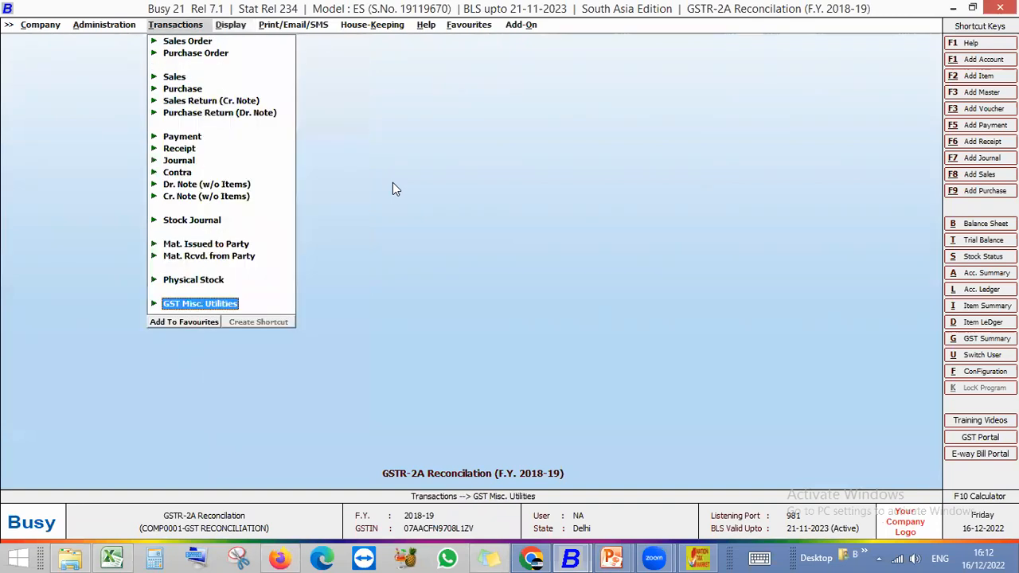
{"action": "key", "text": "Up"}
{"action": "key", "text": "j"}
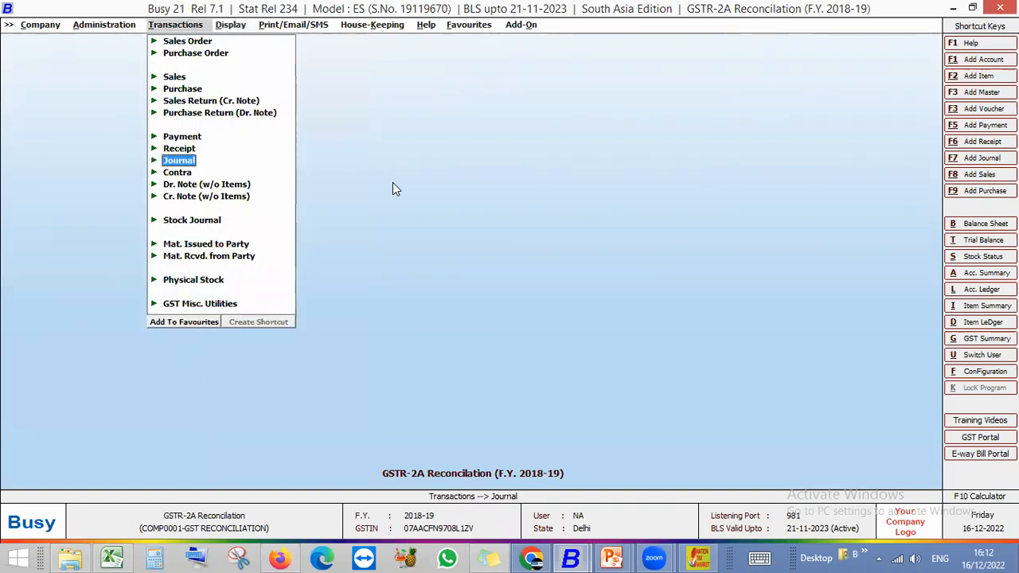
{"action": "key", "text": "s"}
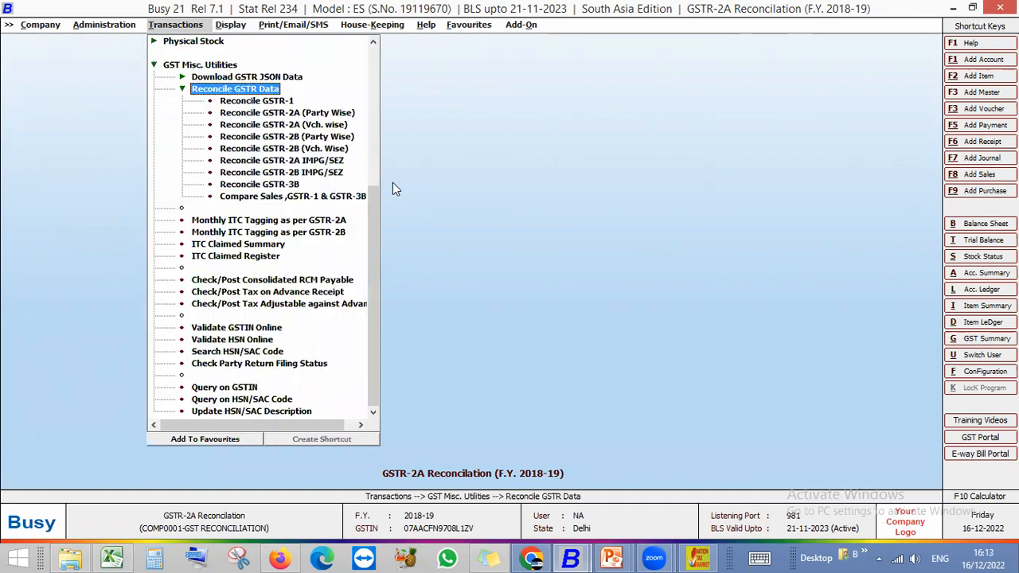
{"action": "key", "text": "i"}
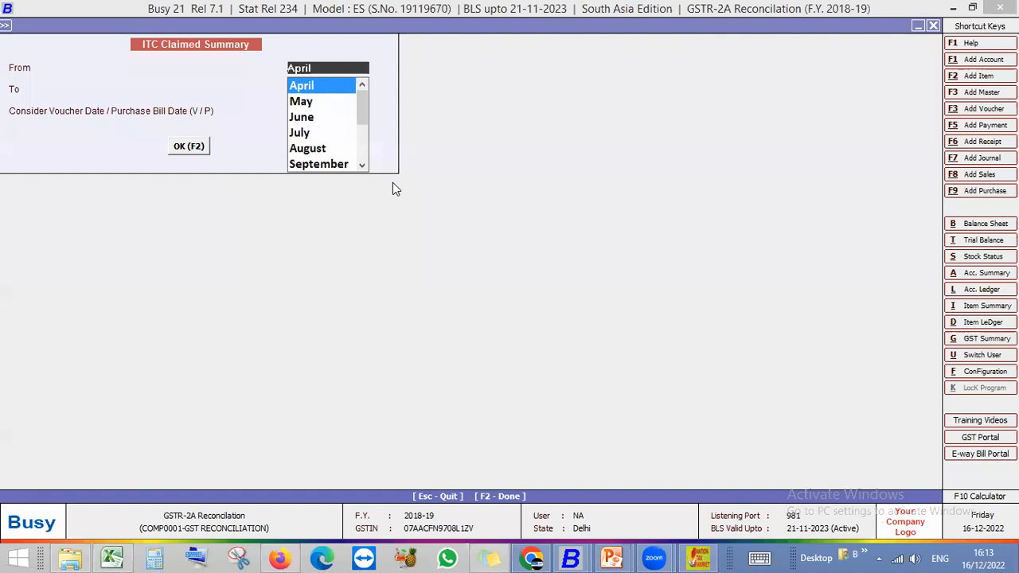
{"action": "left_click", "coordinate": [392, 182]}
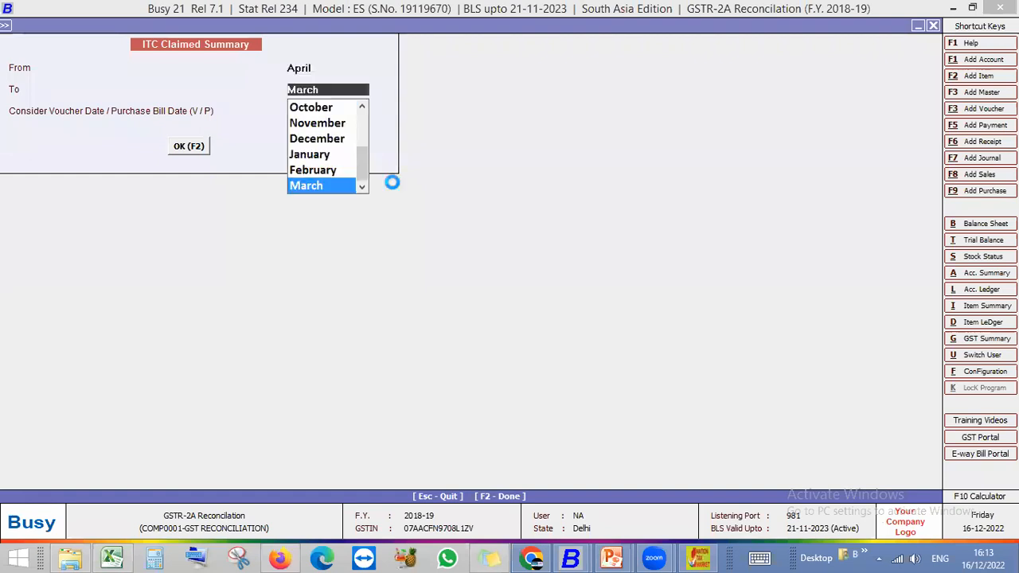
{"action": "left_click", "coordinate": [392, 183]}
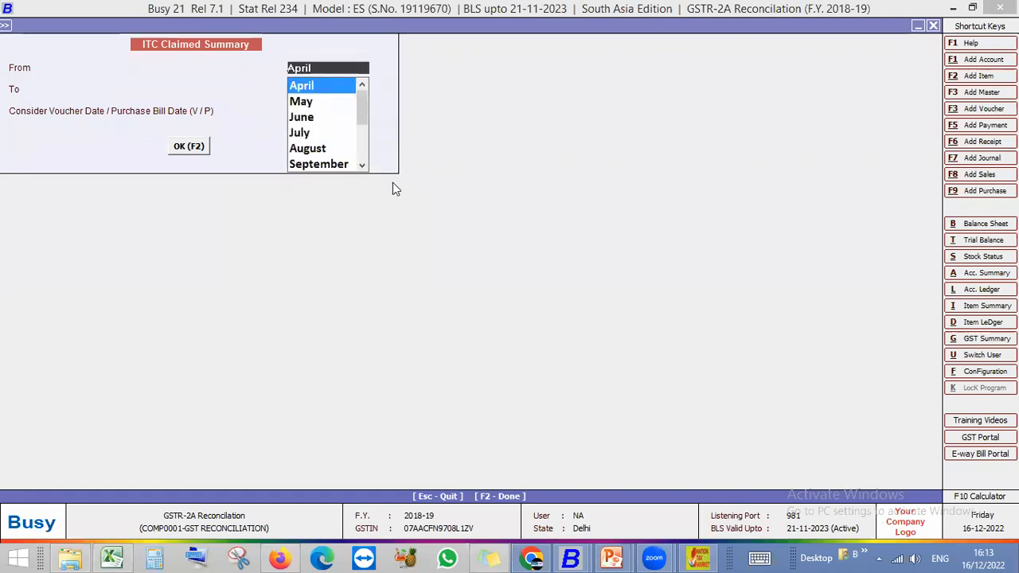
{"action": "key", "text": "F2"}
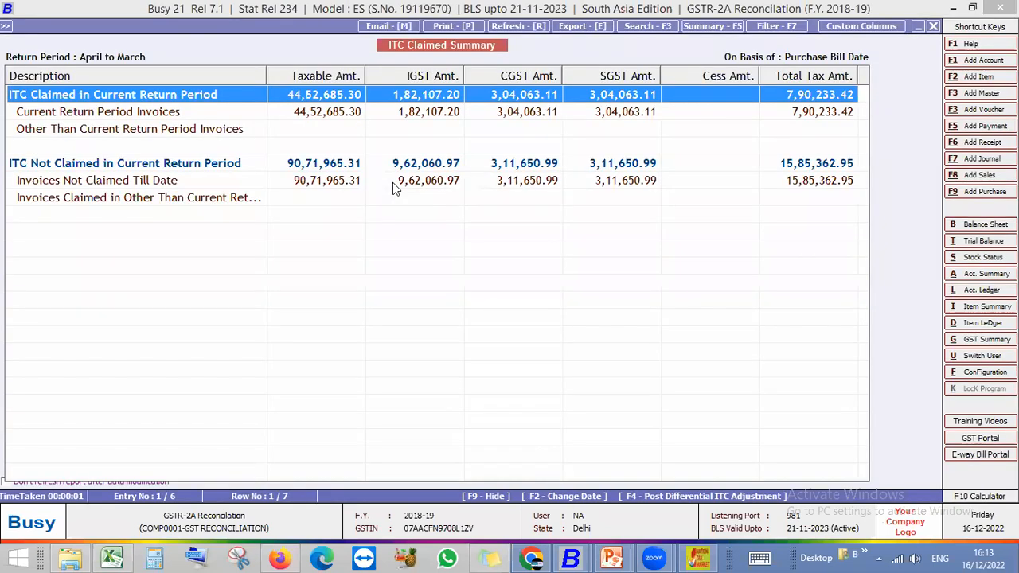
{"action": "key", "text": "Down"}
{"action": "key", "text": "Down"}
{"action": "key", "text": "Down"}
{"action": "key", "text": "Down"}
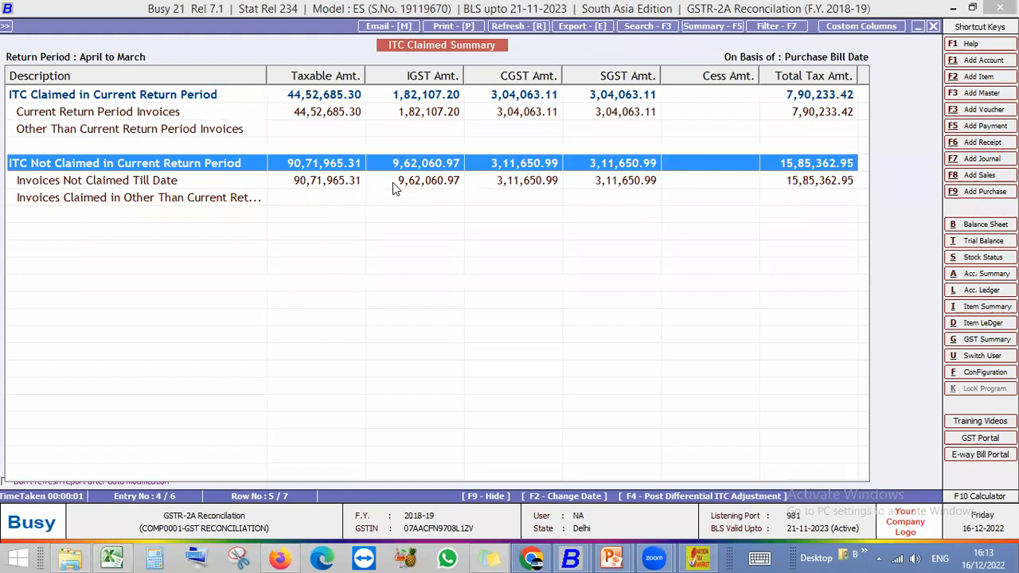
Step: Open the ITC Not Claimed in Current Return Period invoice list, review its pending invoices down to GST-228, and close the reports
{"action": "key", "text": "Return"}
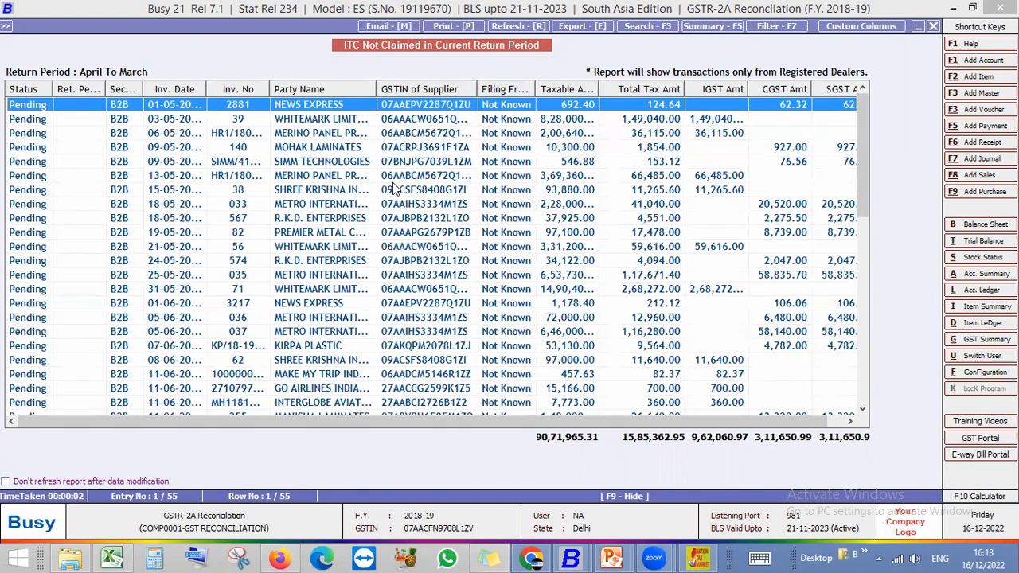
{"action": "key", "text": "Down"}
{"action": "key", "text": "Down"}
{"action": "key", "text": "Down"}
{"action": "key", "text": "Down"}
{"action": "key", "text": "Down"}
{"action": "key", "text": "Down"}
{"action": "key", "text": "Down"}
{"action": "key", "text": "Down"}
{"action": "key", "text": "Down"}
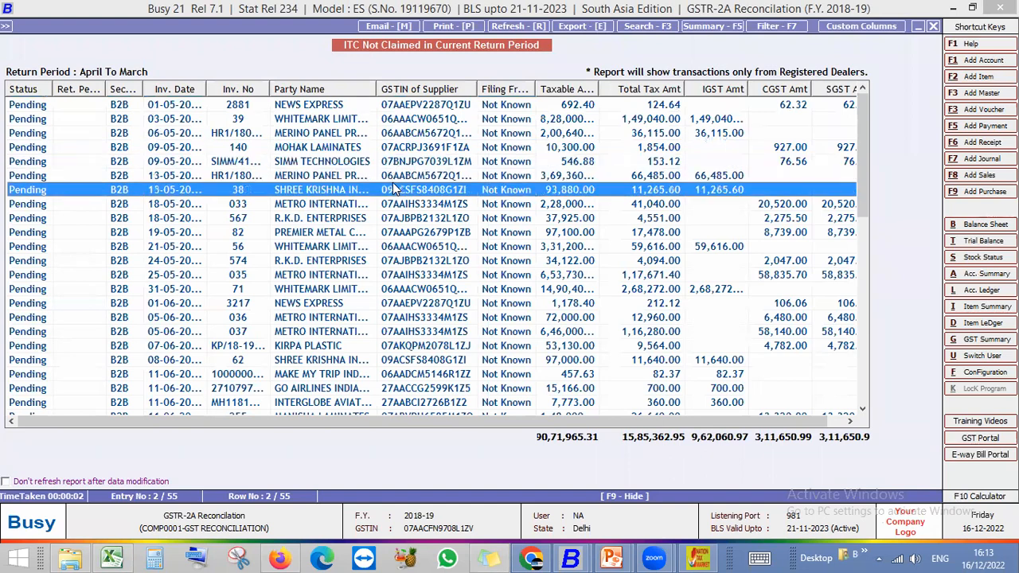
{"action": "key", "text": "Down"}
{"action": "key", "text": "Down"}
{"action": "key", "text": "Down"}
{"action": "key", "text": "Down"}
{"action": "key", "text": "Down"}
{"action": "key", "text": "Down"}
{"action": "key", "text": "Down"}
{"action": "key", "text": "Down"}
{"action": "key", "text": "Down"}
{"action": "key", "text": "Down"}
{"action": "key", "text": "Down"}
{"action": "key", "text": "Down"}
{"action": "key", "text": "Down"}
{"action": "key", "text": "Down"}
{"action": "key", "text": "Down"}
{"action": "key", "text": "Down"}
{"action": "key", "text": "Down"}
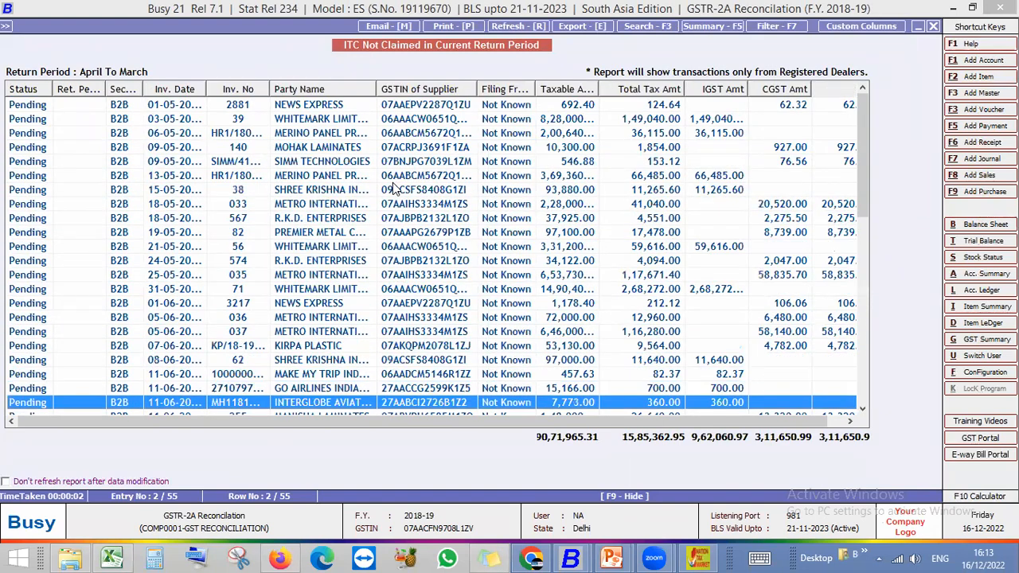
{"action": "key", "text": "Down"}
{"action": "key", "text": "Down"}
{"action": "key", "text": "Down"}
{"action": "key", "text": "Down"}
{"action": "key", "text": "Down"}
{"action": "key", "text": "Down"}
{"action": "key", "text": "Down"}
{"action": "key", "text": "Down"}
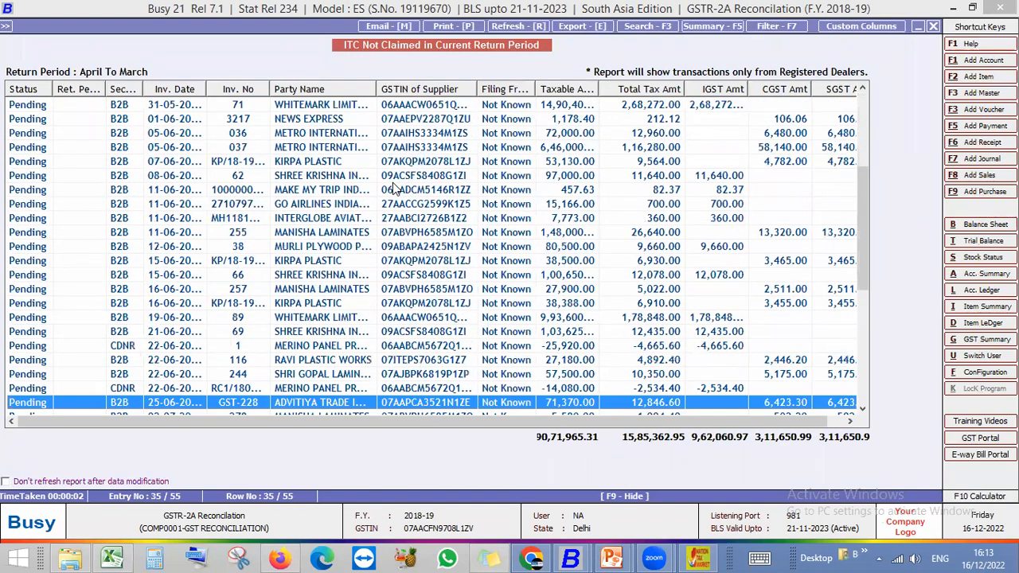
{"action": "key", "text": "Escape"}
{"action": "key", "text": "Escape"}
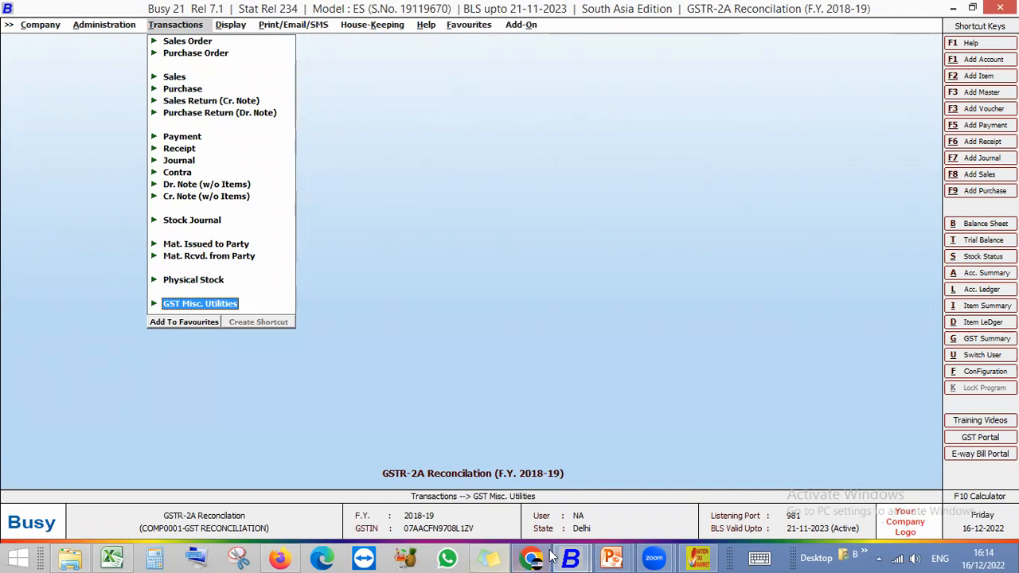
Step: Switch to the BUSY window of the GST Return & Filing company, dismiss the data export message, and close the GSTR-1 eReturn report and its options
{"action": "mouse_move", "coordinate": [570, 557]}
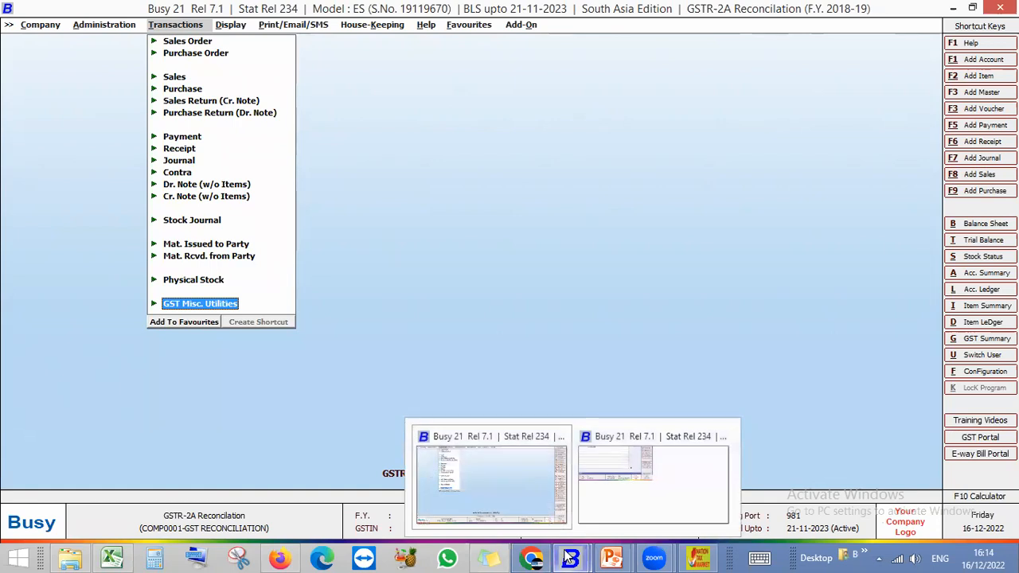
{"action": "left_click", "coordinate": [649, 493]}
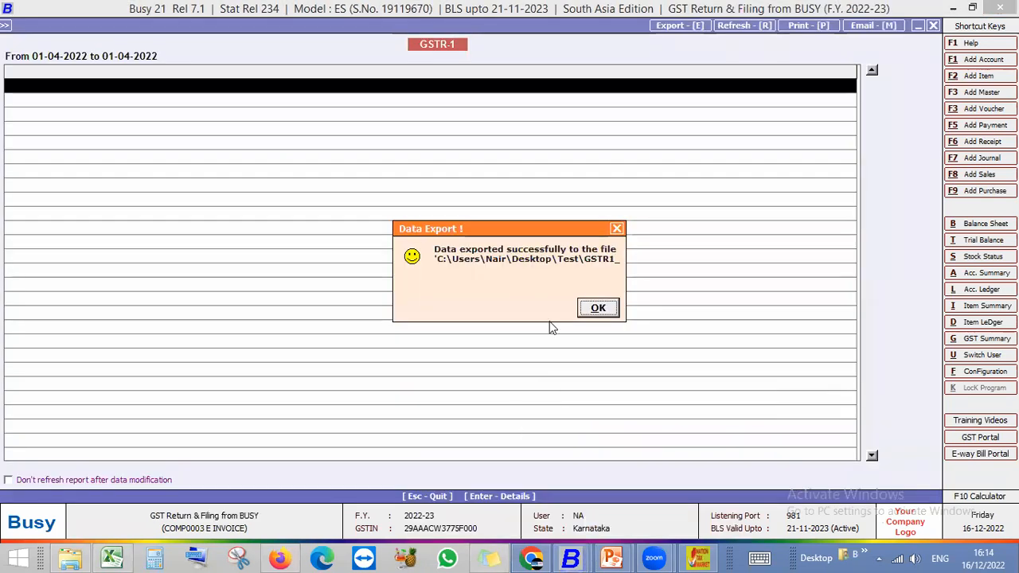
{"action": "left_click", "coordinate": [597, 309]}
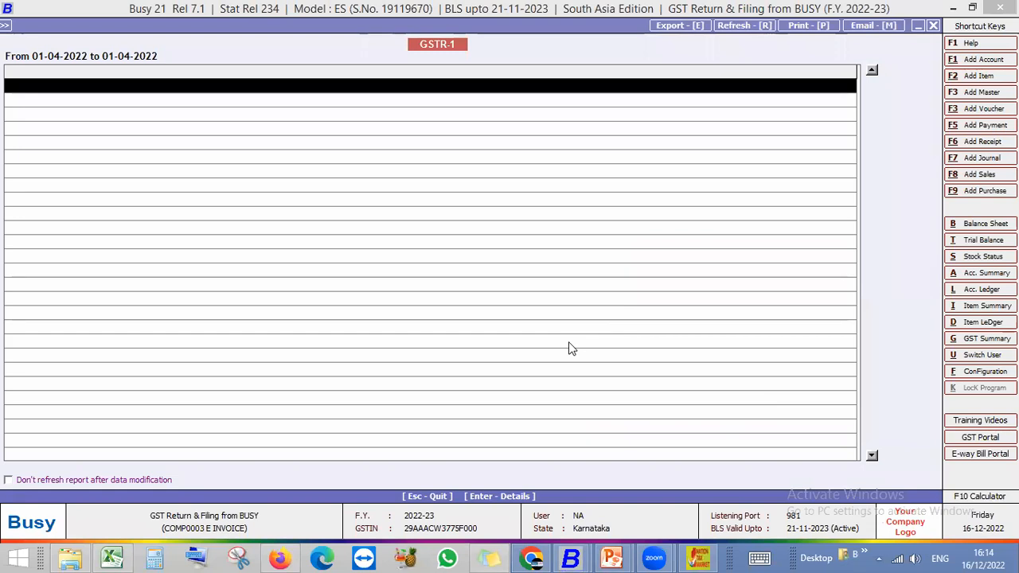
{"action": "key", "text": "Escape"}
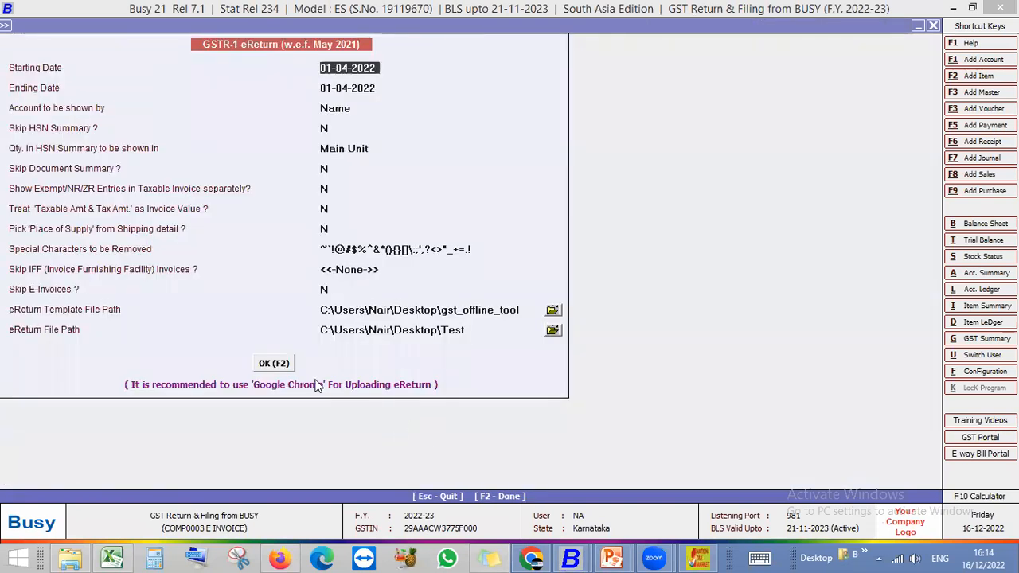
{"action": "key", "text": "Escape"}
Step: Switch to the running PowerPoint slide show and advance it to the first question and answer on the Q&A slide
{"action": "mouse_move", "coordinate": [611, 558]}
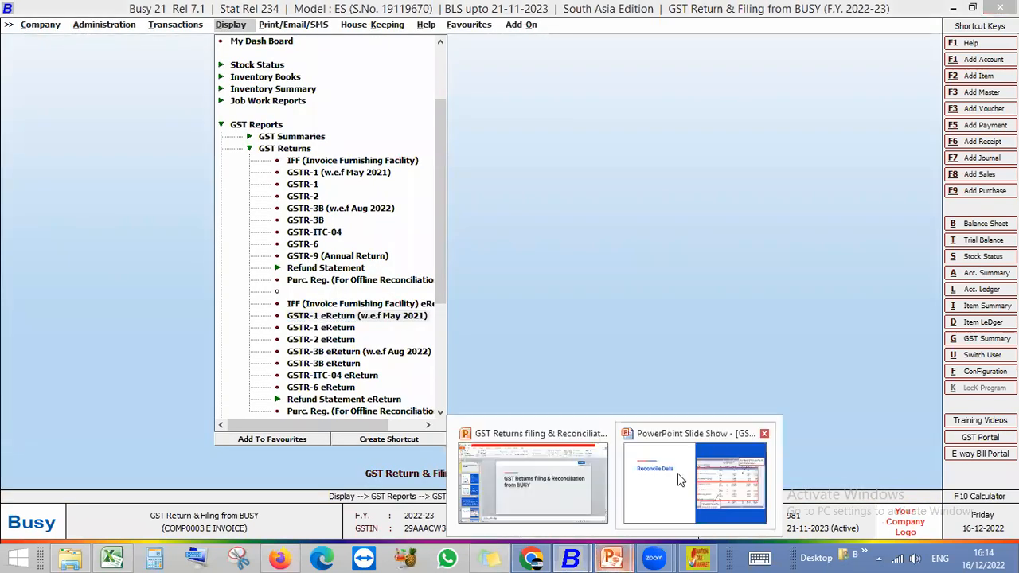
{"action": "left_click", "coordinate": [681, 480]}
{"action": "key", "text": "Right"}
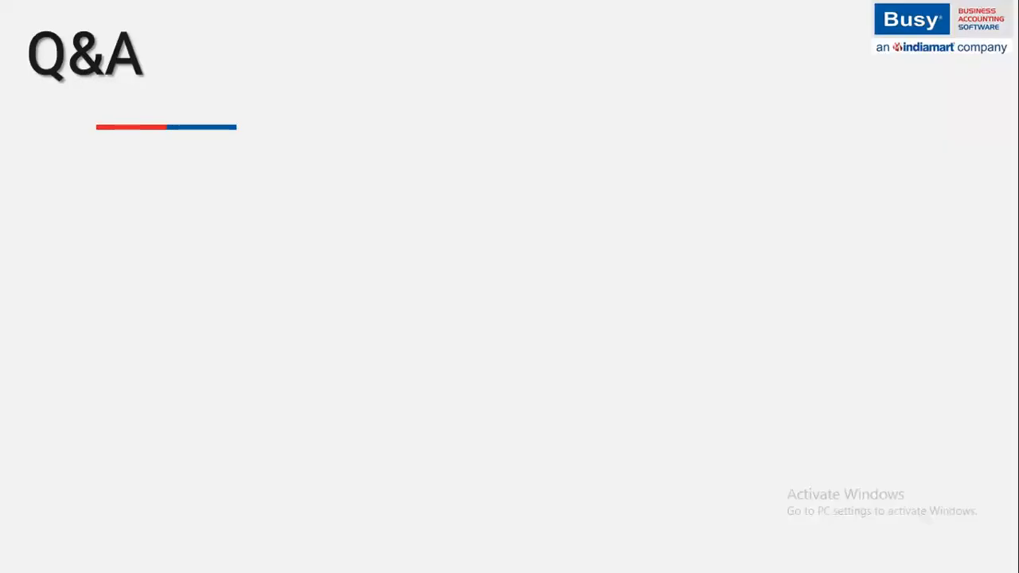
{"action": "key", "text": "Right"}
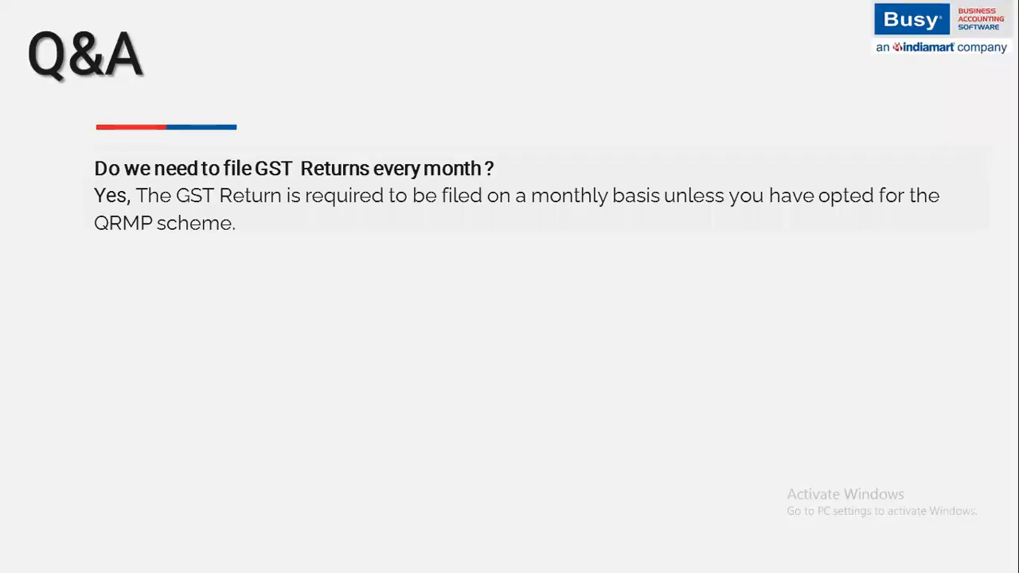